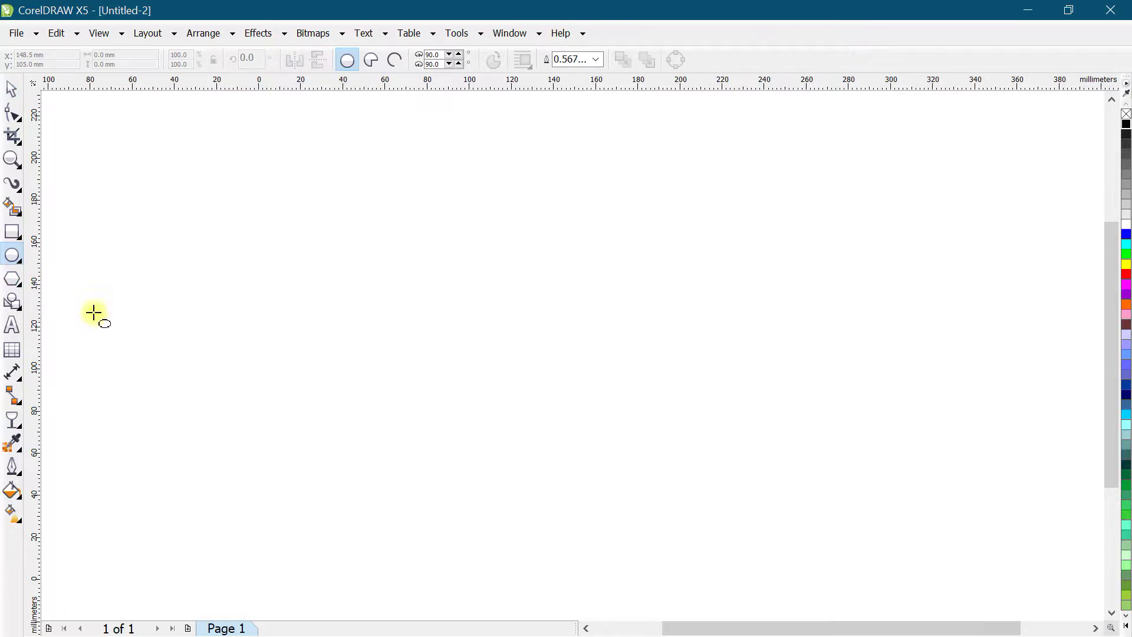
Draw a tall ellipse about 151 × 203 mm and a flat ellipse about 137 × 53 mm across its upper half.
mouse_move(378, 139)
mouse_down()
mouse_move(700, 548)
mouse_move(698, 566)
mouse_up()
drag(393, 230, 683, 341)
click(11, 89)
Align the flat ellipse with the tall ellipse so both share the same vertical centre line.
click(285, 252)
click(397, 274)
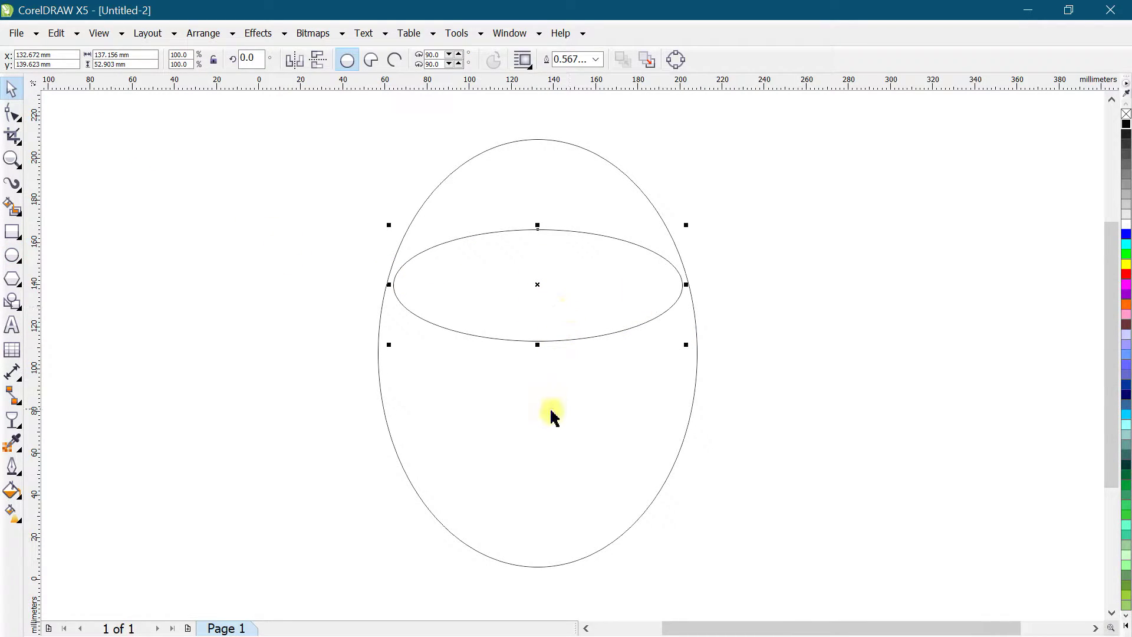
shift+click(593, 387)
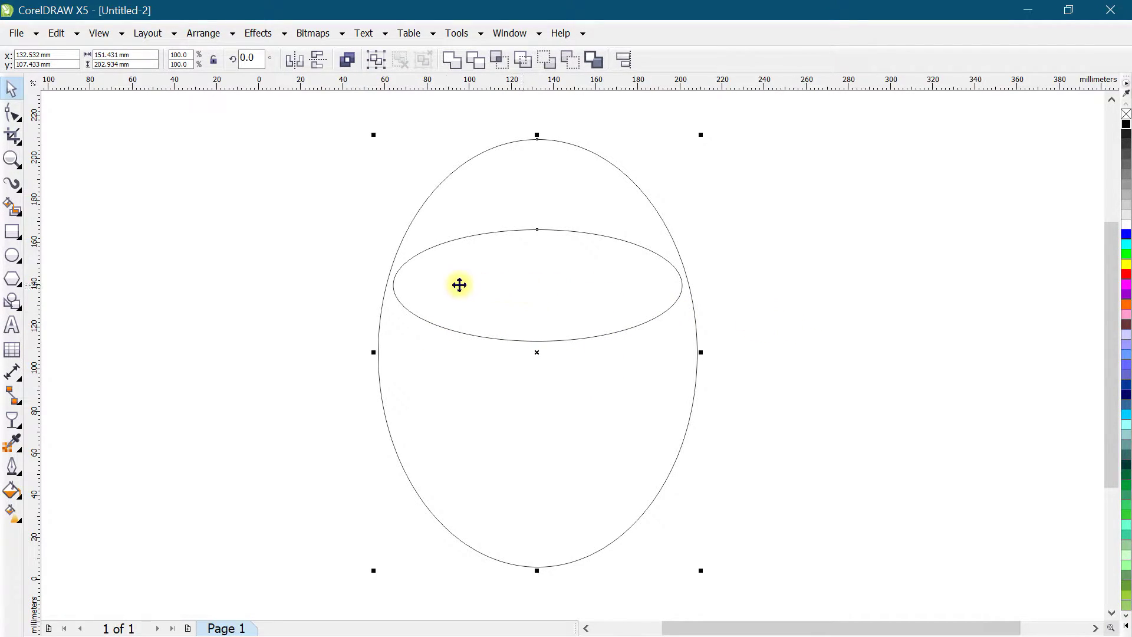
click(775, 272)
drag(584, 273, 666, 285)
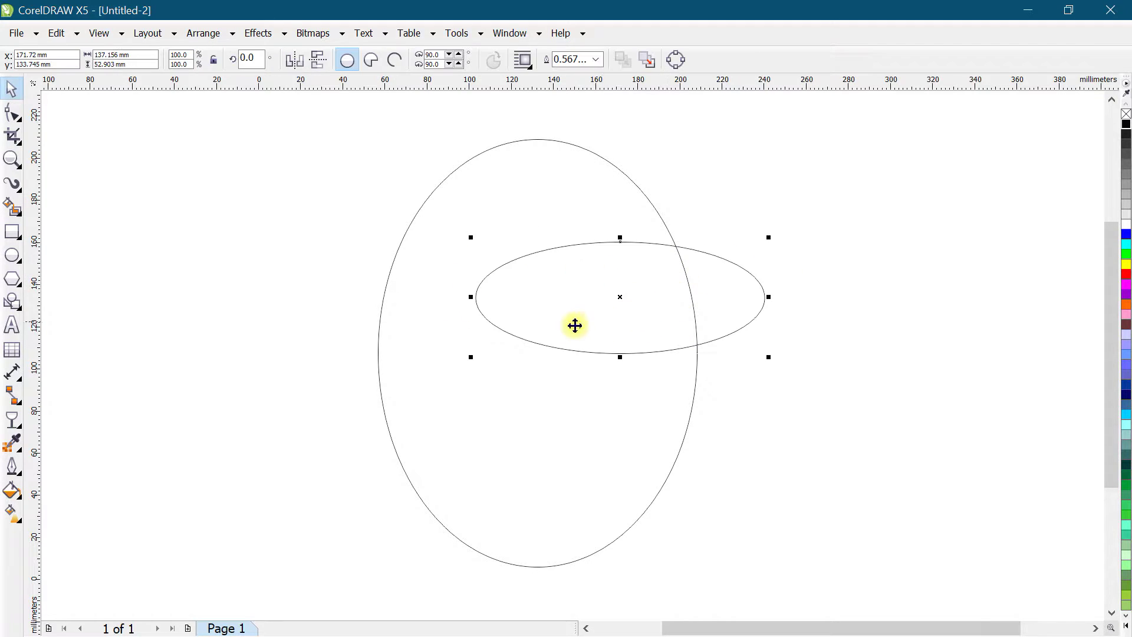
shift+click(542, 405)
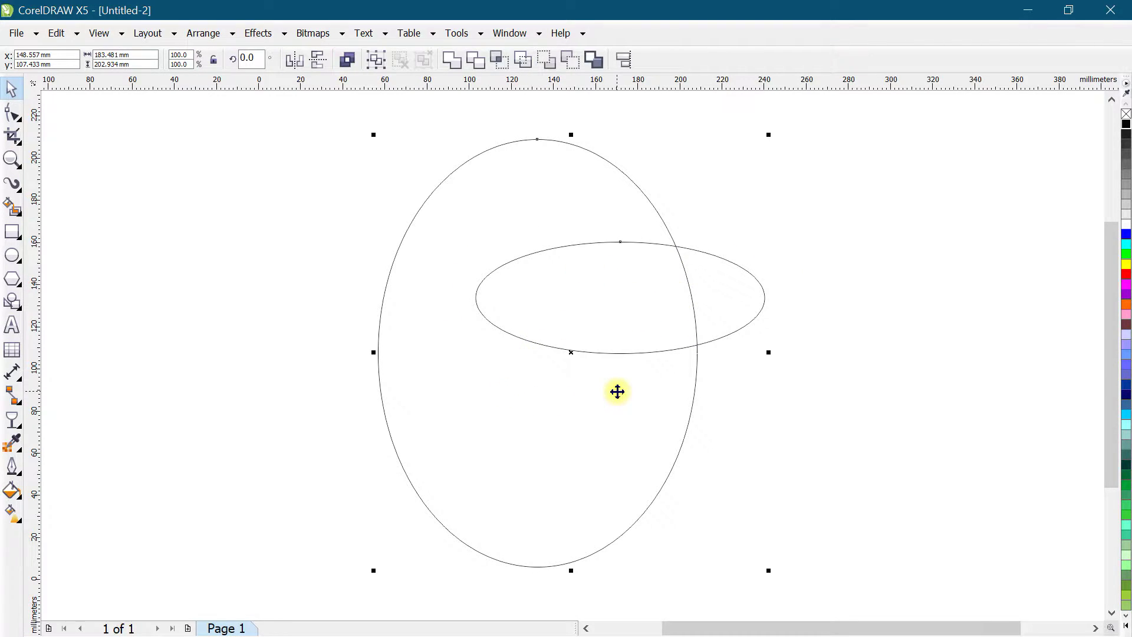
key(c)
click(770, 271)
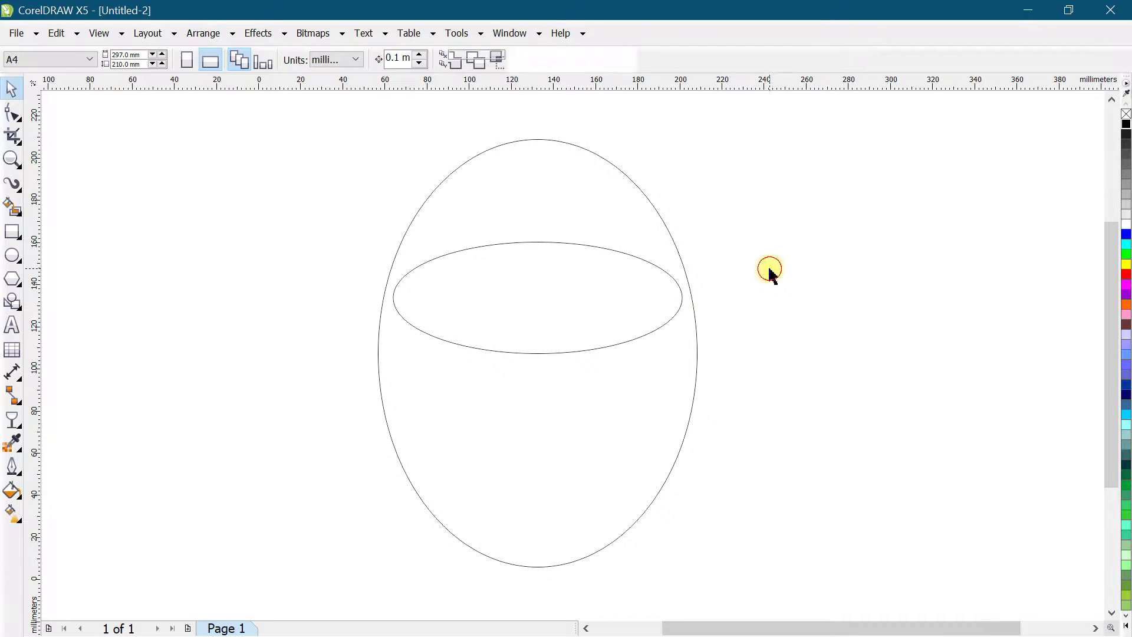
Move the flat ellipse straight up until both of its ends meet the outline of the tall ellipse.
drag(606, 311, 606, 275)
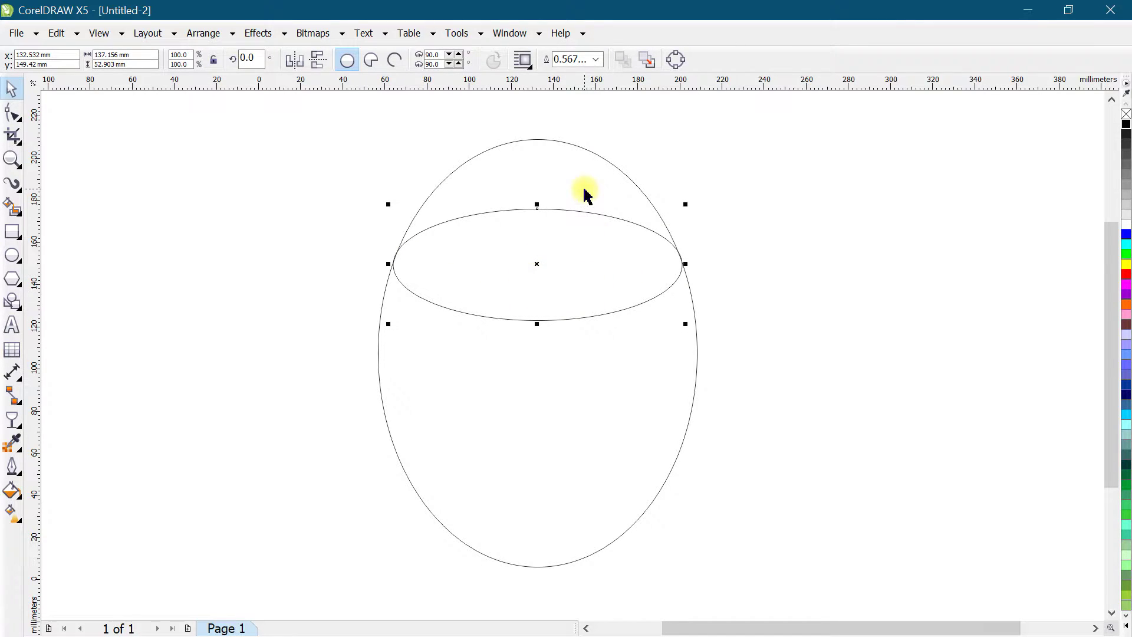
scroll(682, 261, up, 3)
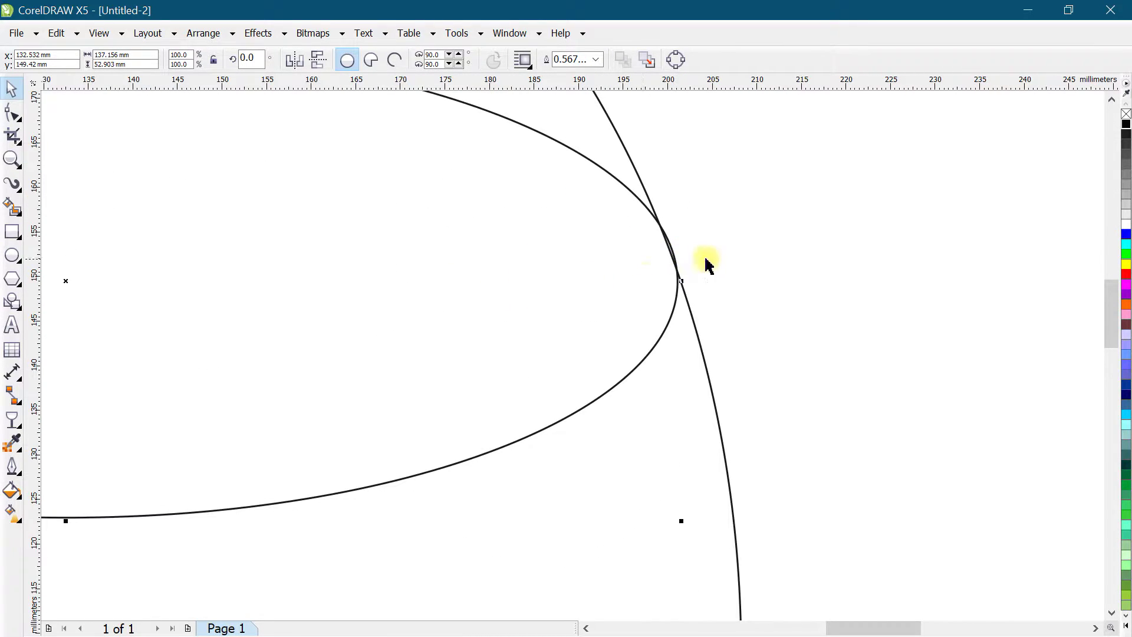
scroll(647, 245, down, 2)
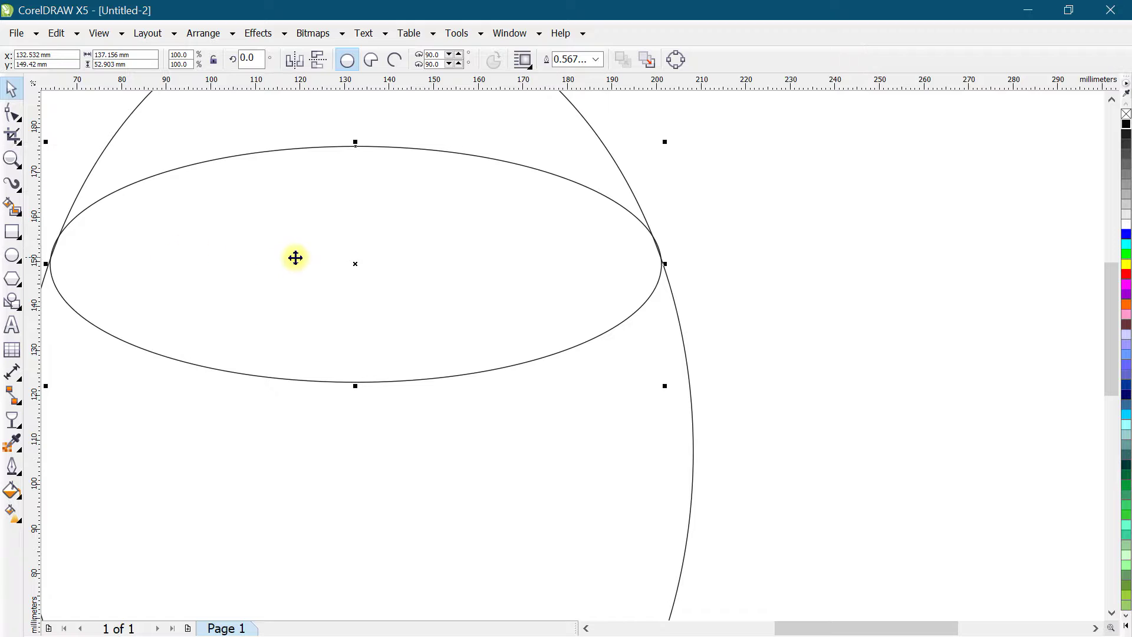
scroll(296, 255, down, 1)
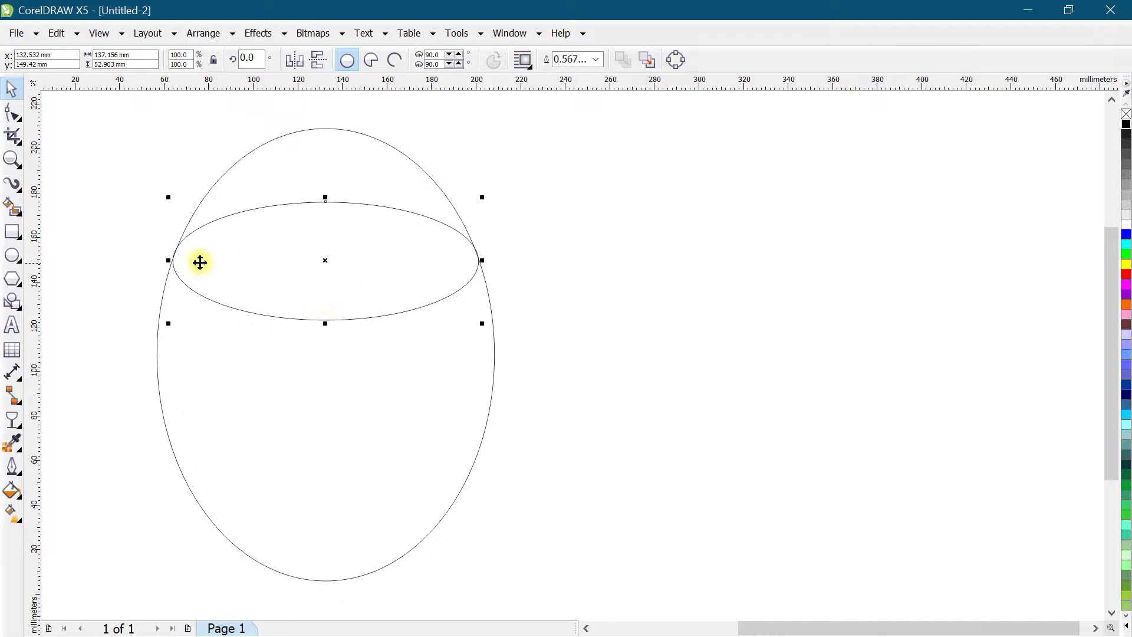
scroll(171, 257, up, 2)
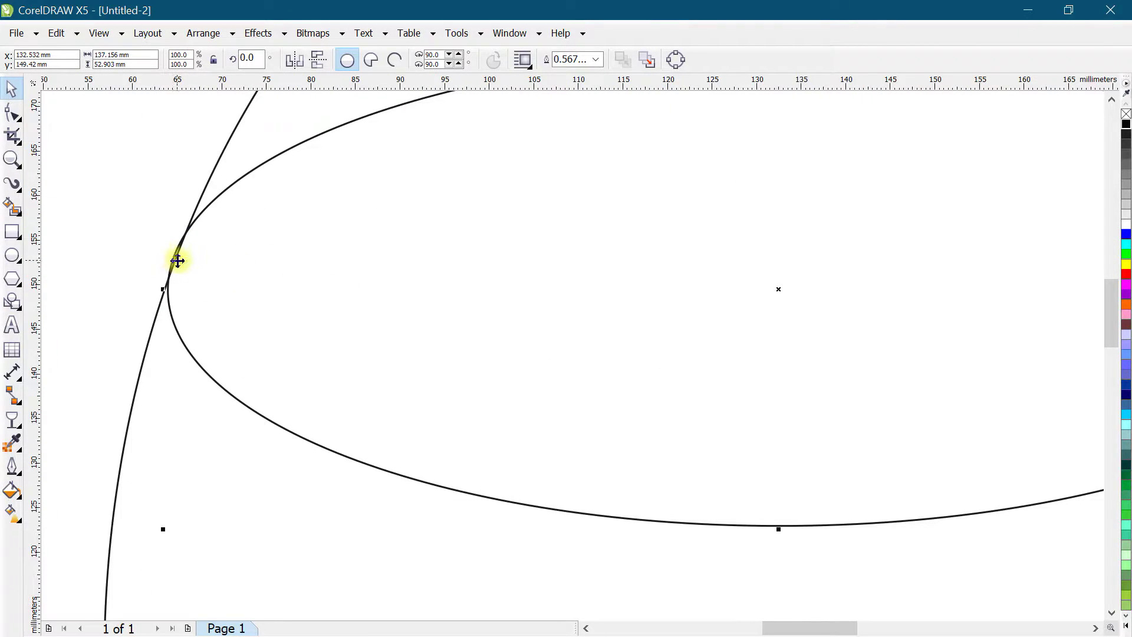
scroll(168, 260, down, 1)
scroll(195, 263, down, 1)
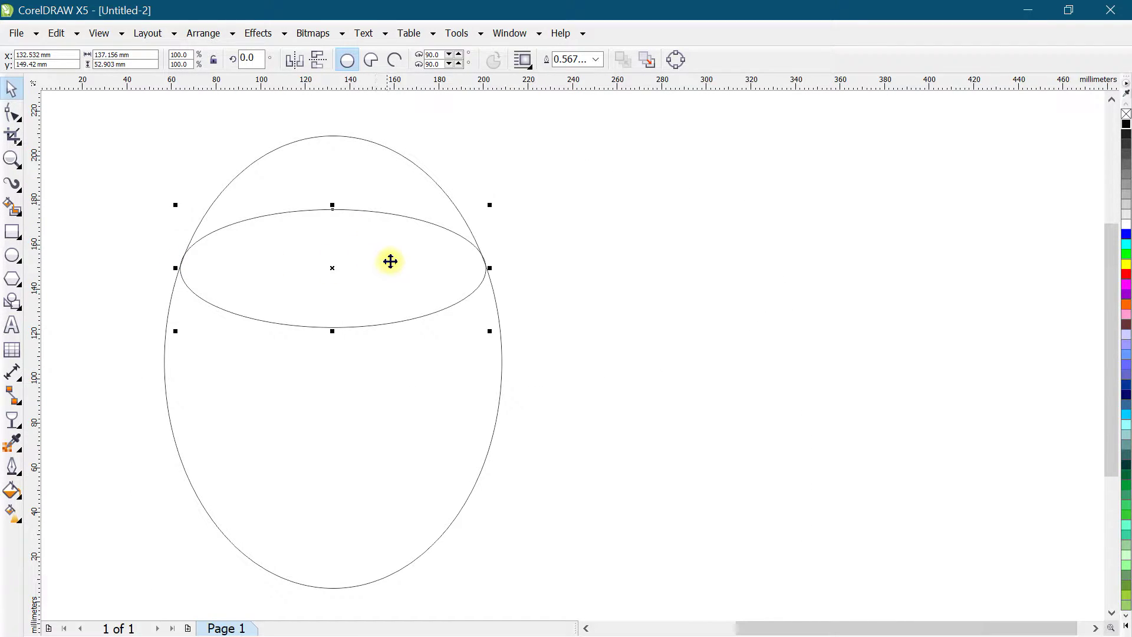
Trim the tall ellipse using the flat ellipse as the cutting shape.
shift+click(388, 177)
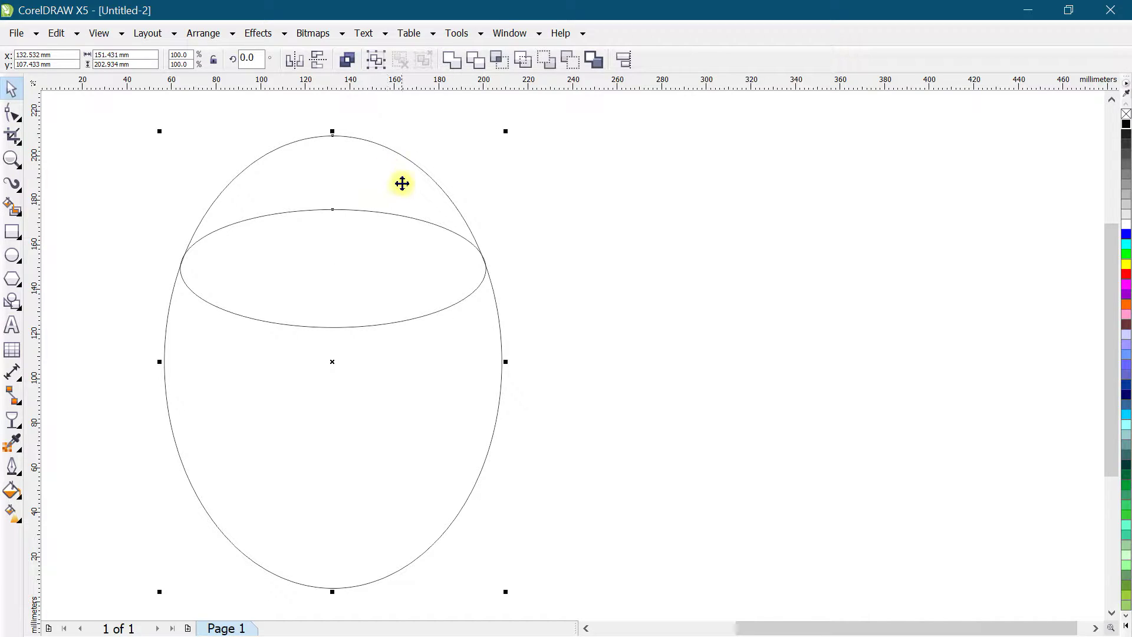
click(476, 60)
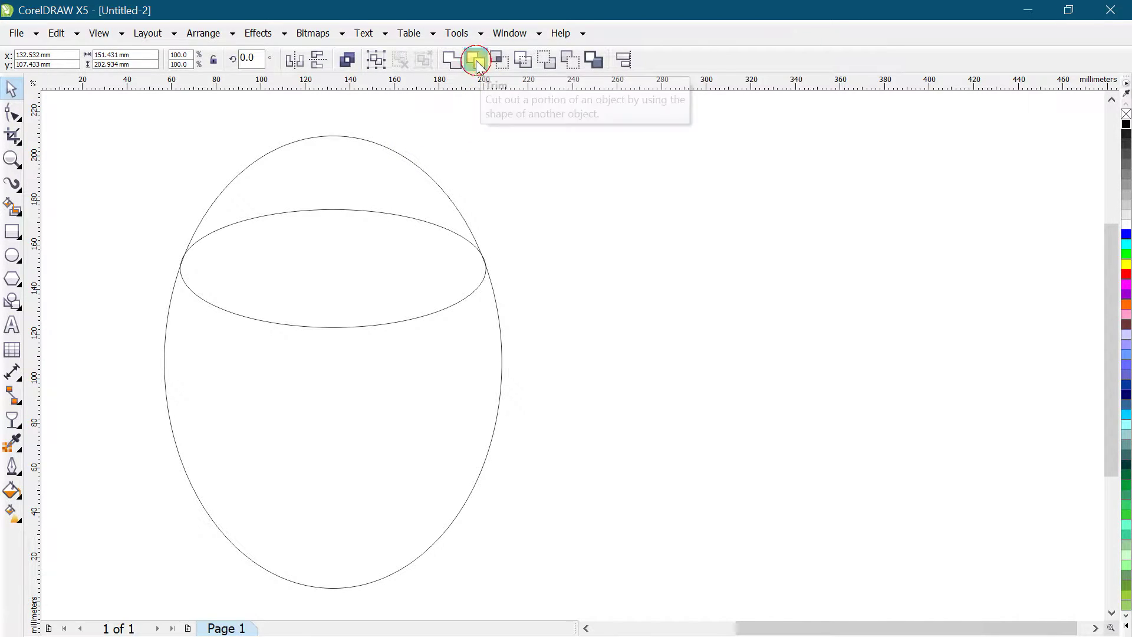
click(518, 197)
drag(349, 171, 721, 164)
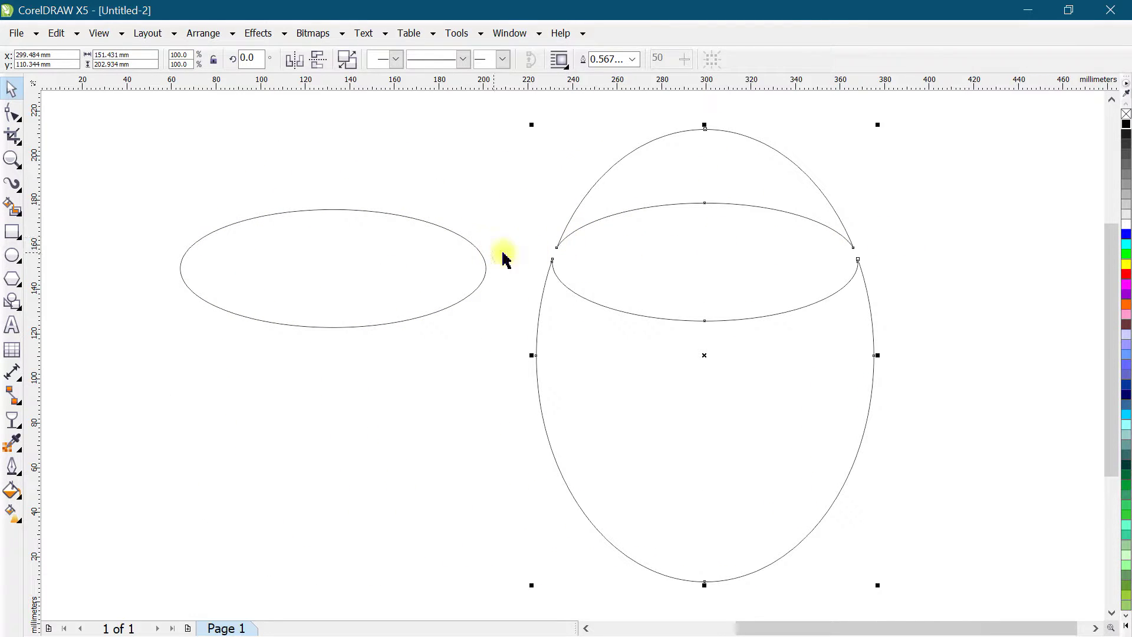
key(ctrl+z)
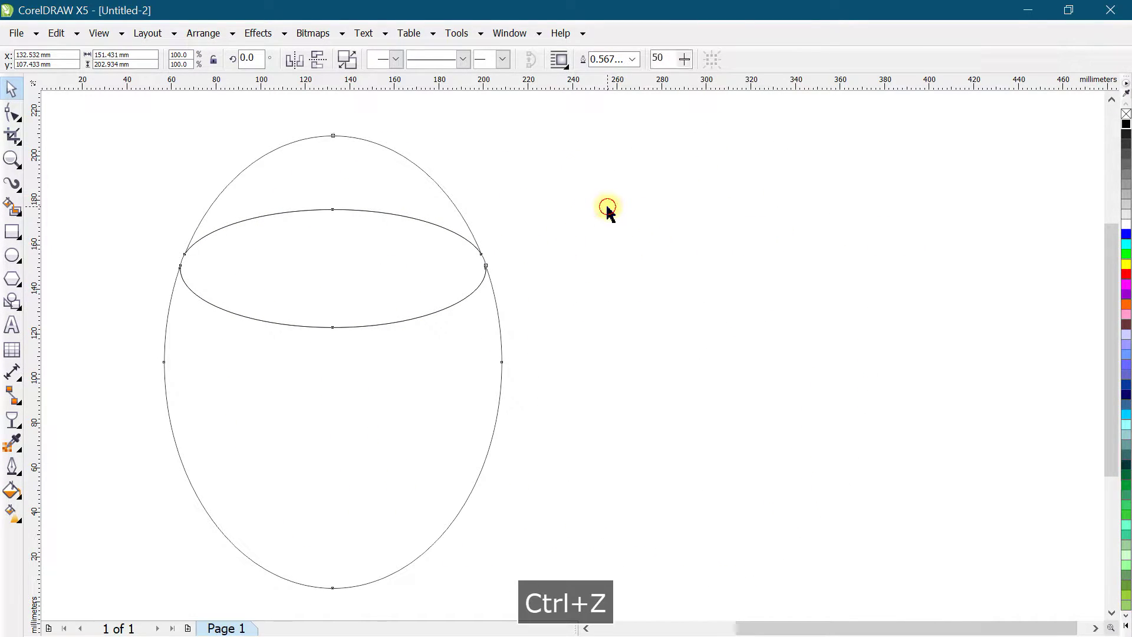
click(478, 192)
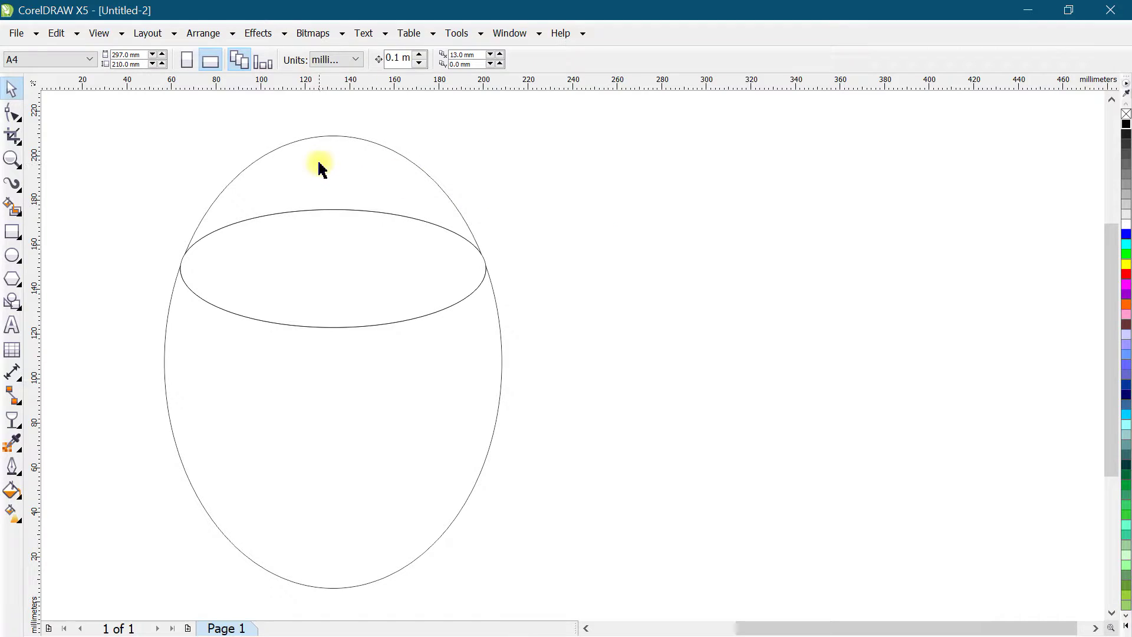
Break the trimmed curve apart and delete the cap-shaped piece above the flat ellipse.
right_click(356, 161)
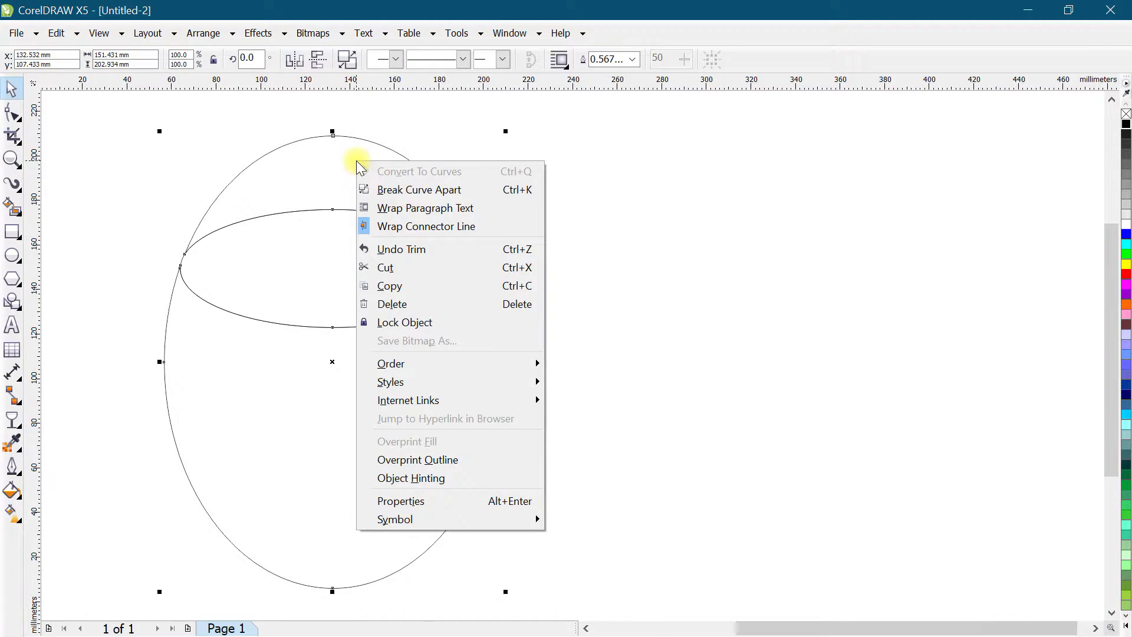
click(478, 192)
click(598, 189)
drag(321, 170, 575, 205)
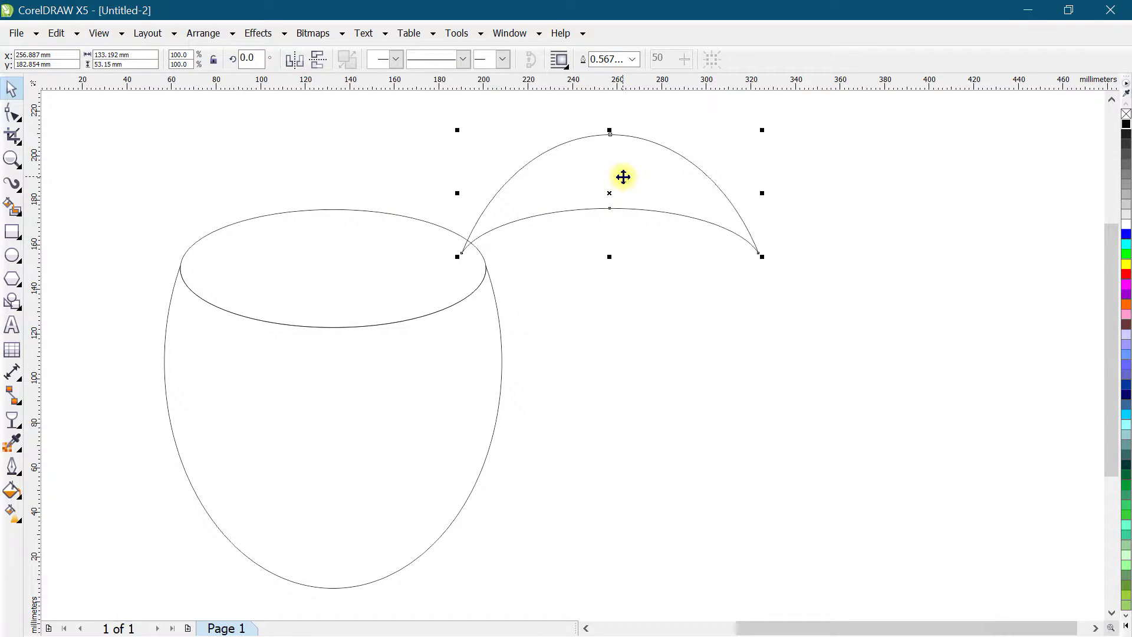
key(Delete)
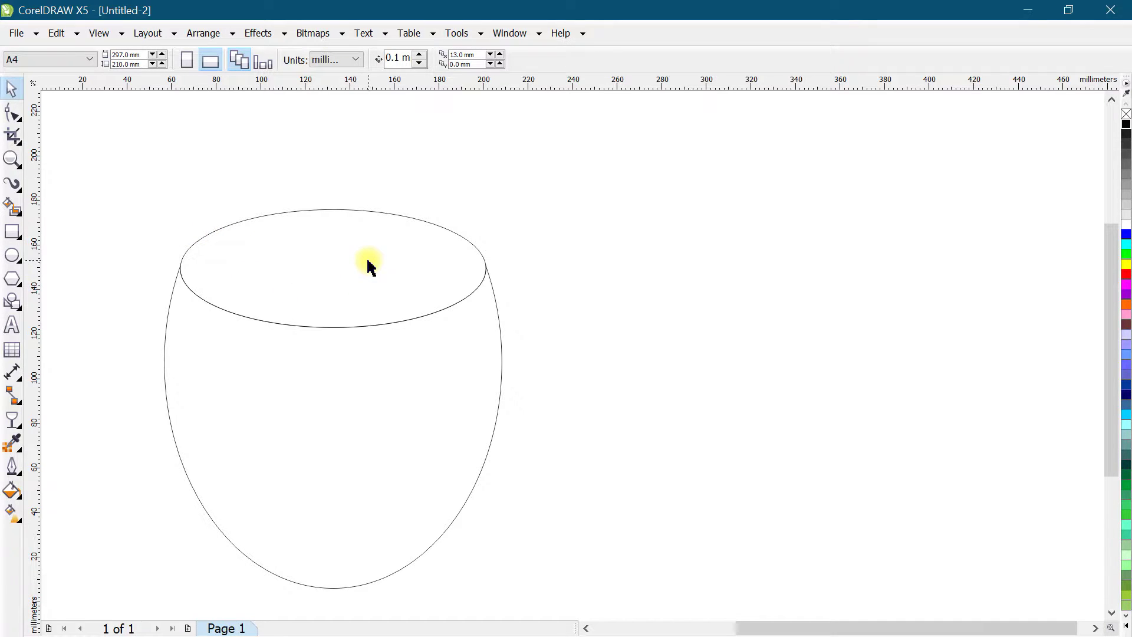
Place a copy of the rim ellipse about 30 mm lower inside the body, and move the whole drawing up and to the right.
drag(368, 263, 367, 329)
drag(124, 194, 570, 597)
drag(380, 440, 563, 365)
click(268, 209)
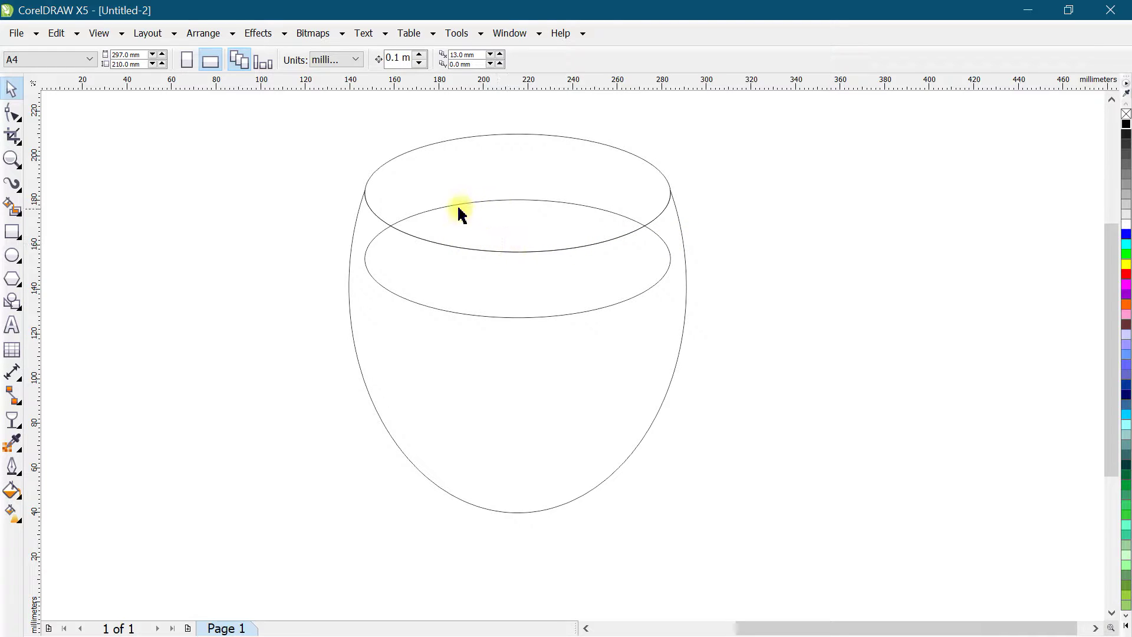
Enlarge the lower ellipse proportionally from its centre to about 139.6 × 53.8 mm.
click(531, 200)
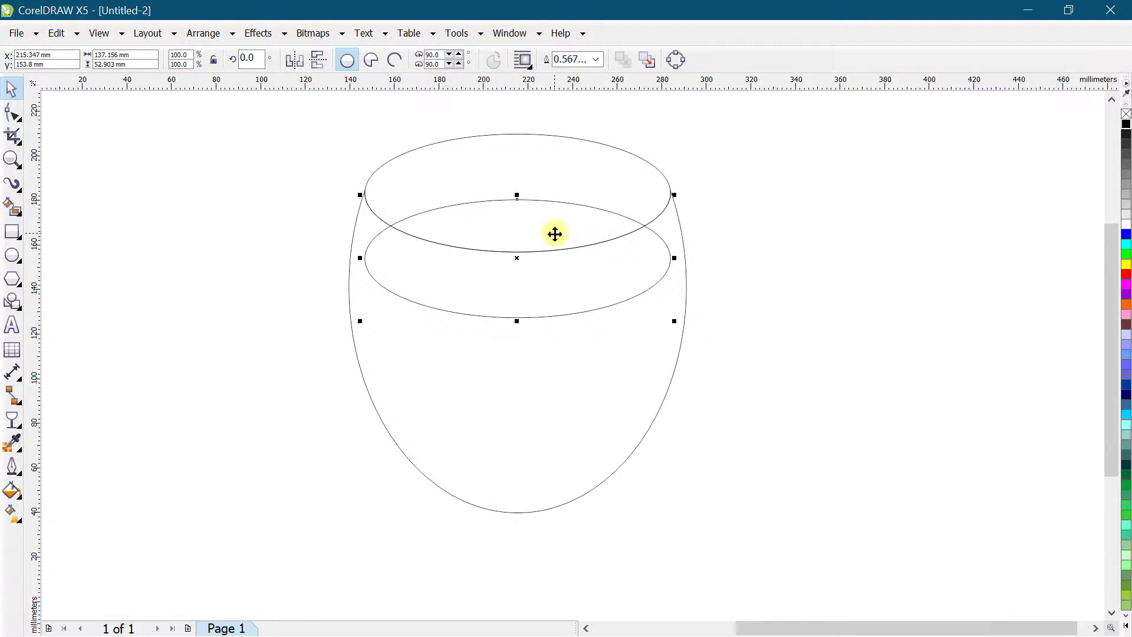
click(769, 231)
click(668, 257)
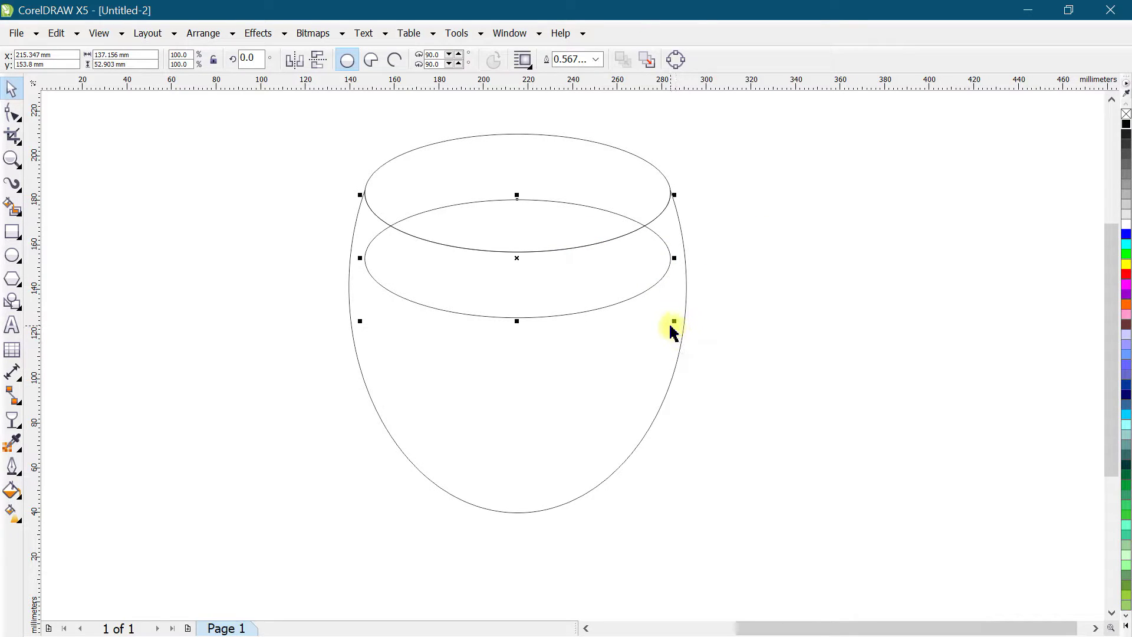
drag(673, 320, 677, 322)
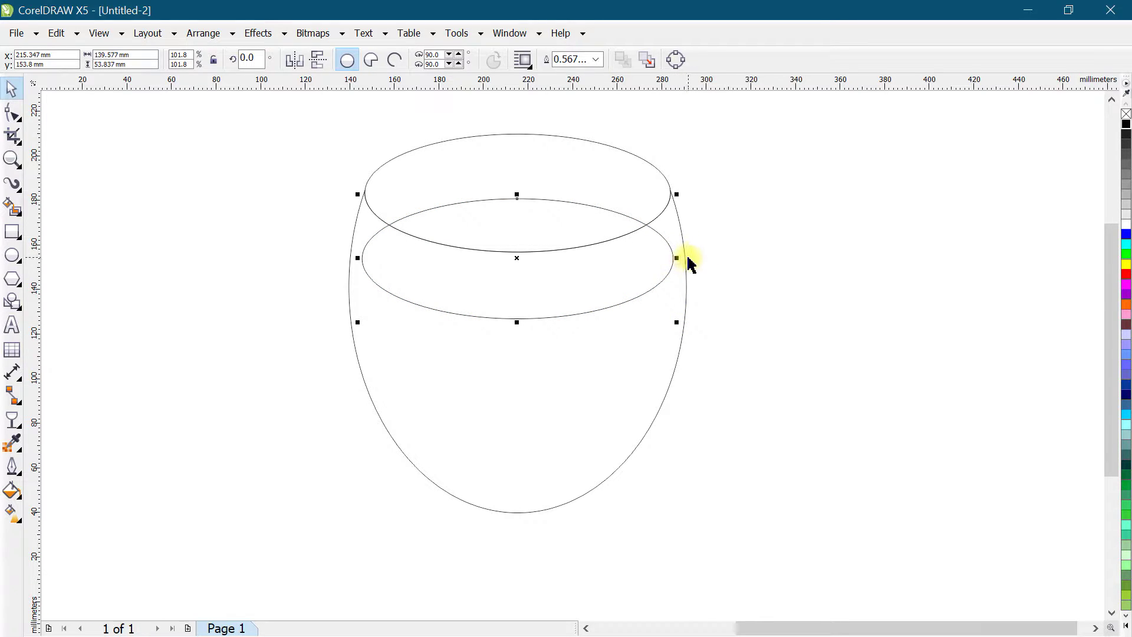
click(776, 298)
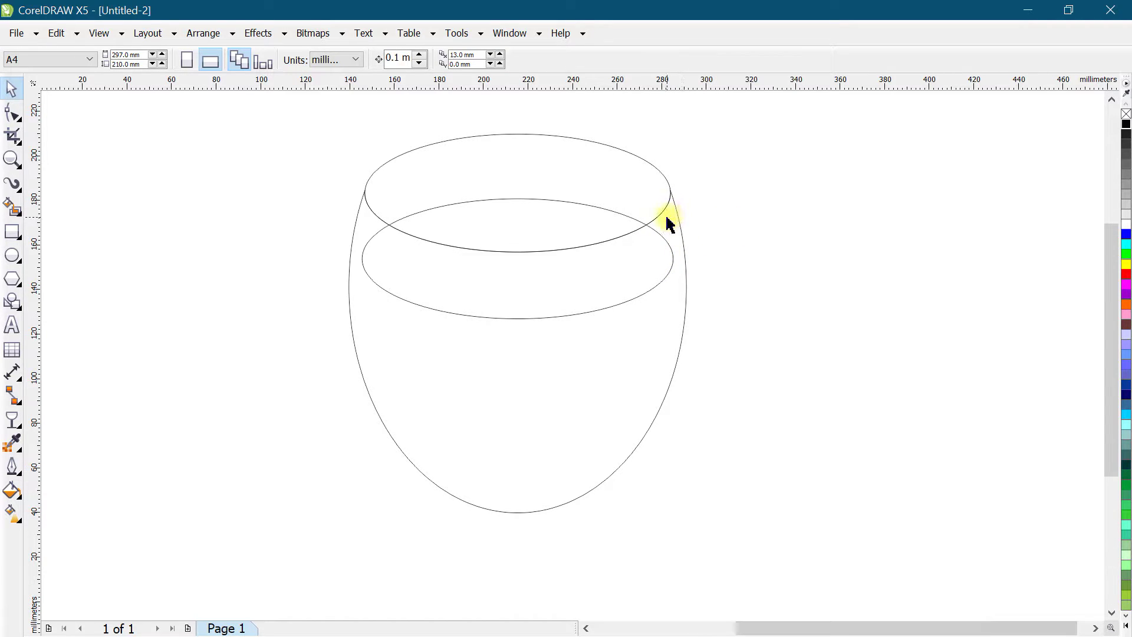
Make a copy of the glass body scaled proportionally about its centre to 93.1%, its sides meeting the ends of the lower ellipse.
scroll(675, 219, up, 2)
scroll(675, 218, up, 2)
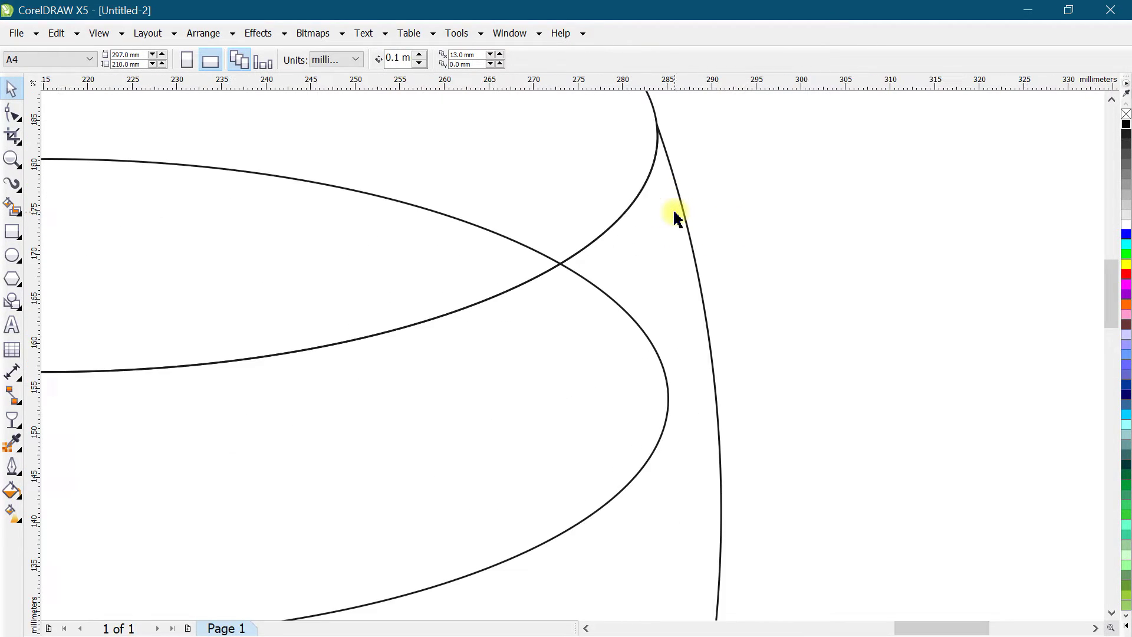
click(677, 204)
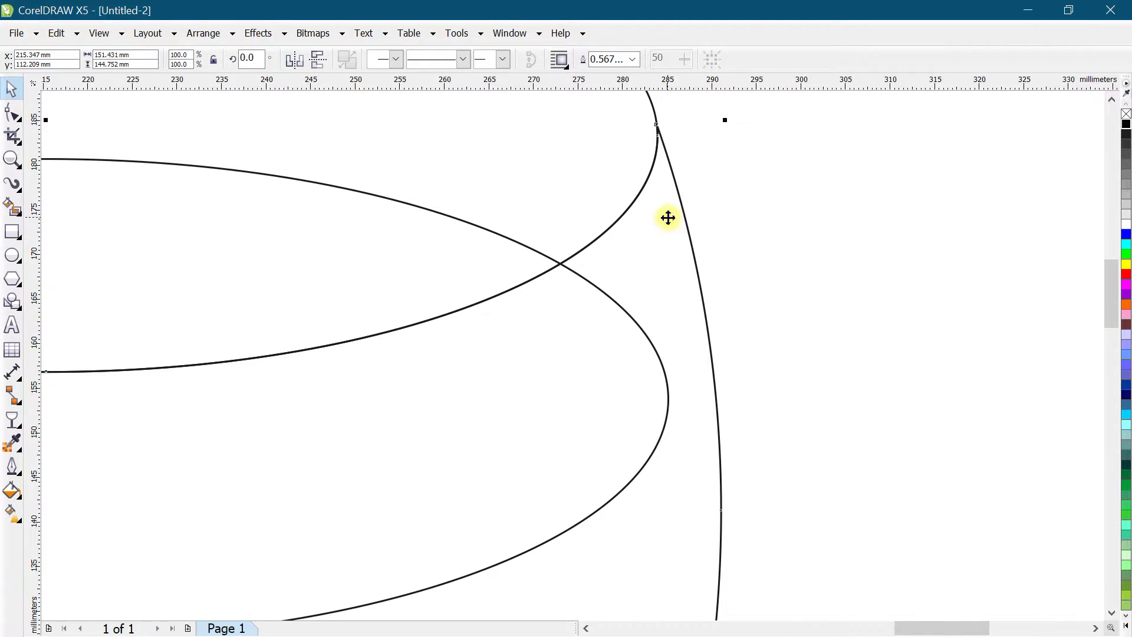
scroll(668, 217, down, 3)
scroll(680, 242, up, 3)
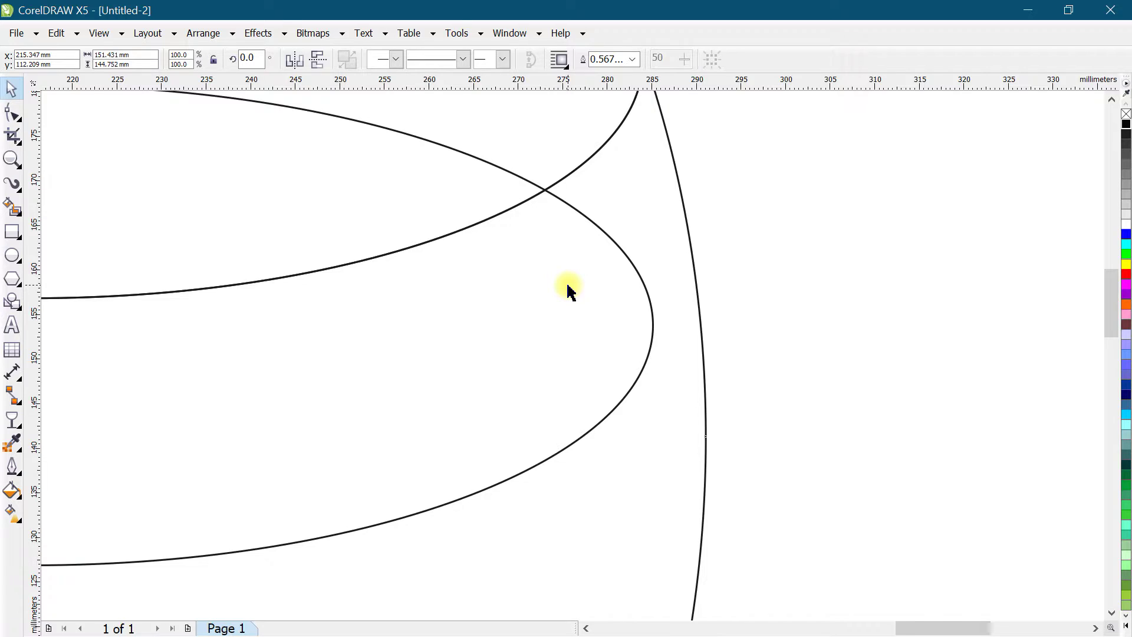
key(n)
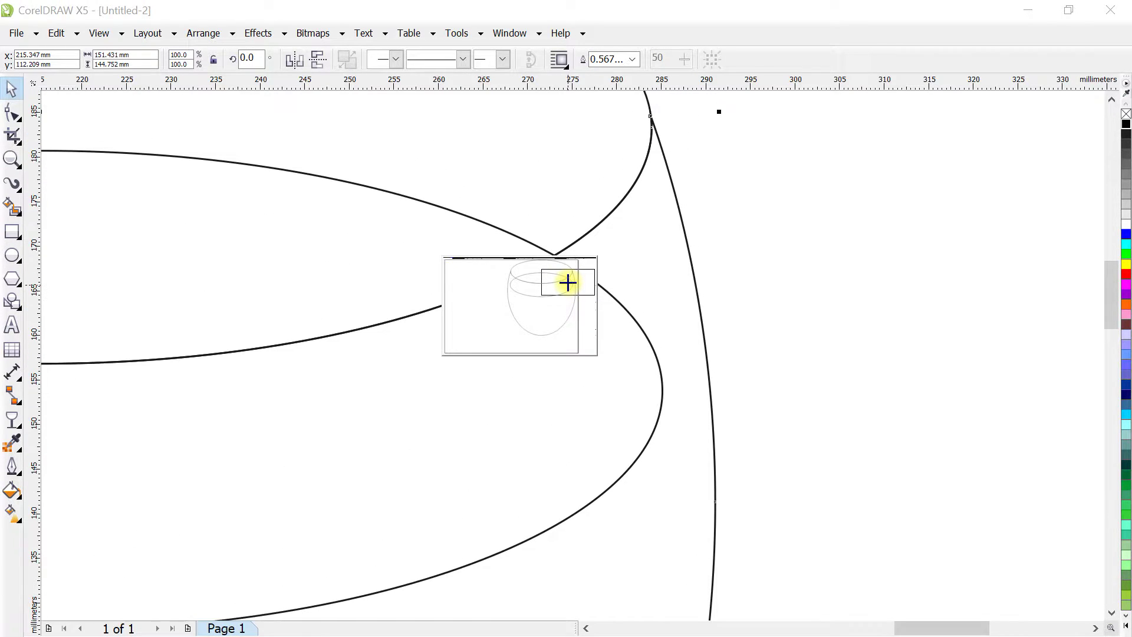
click(568, 283)
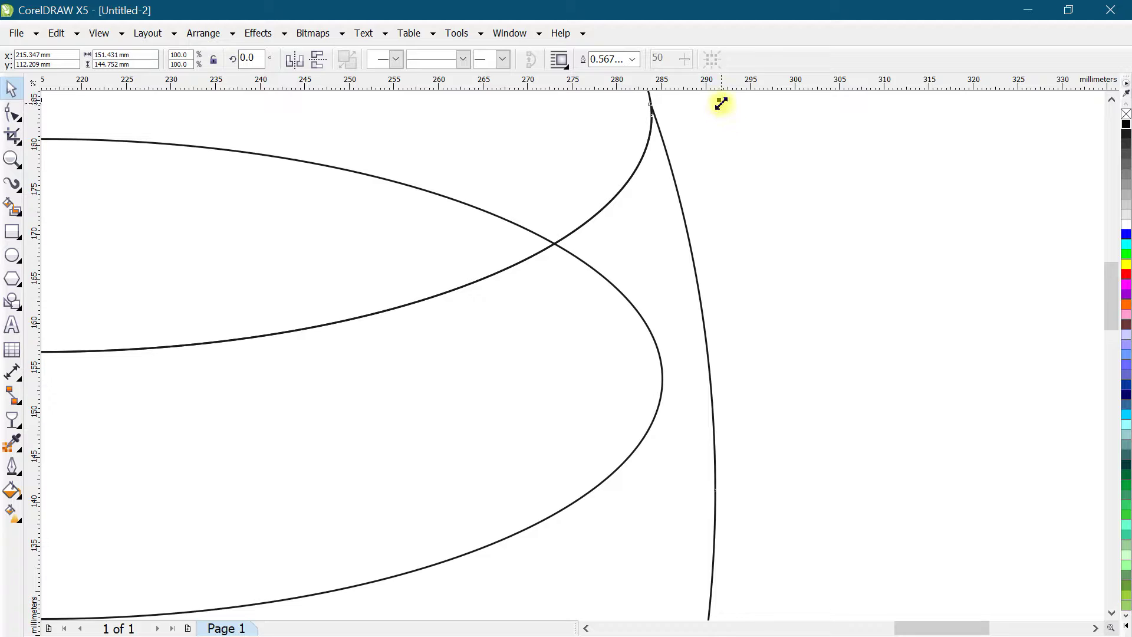
drag(721, 102, 698, 147)
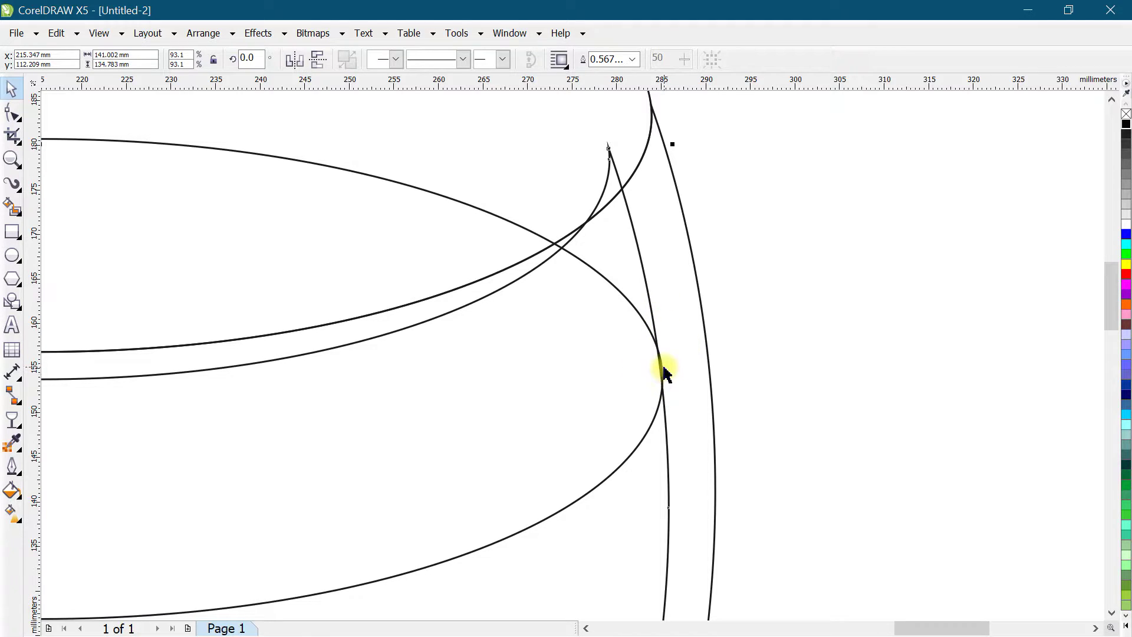
key(ctrl+z)
drag(720, 102, 712, 150)
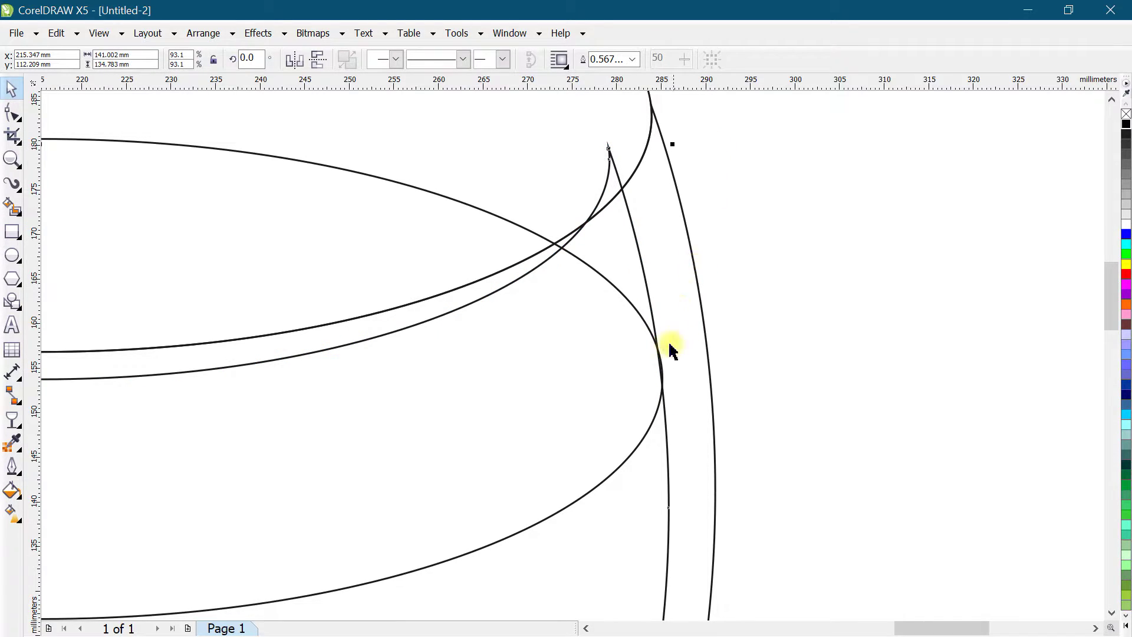
Fill the inner body area below the lower ellipse with orange using Smart Fill, and move the new shape to the right of the glass.
scroll(647, 273, down, 3)
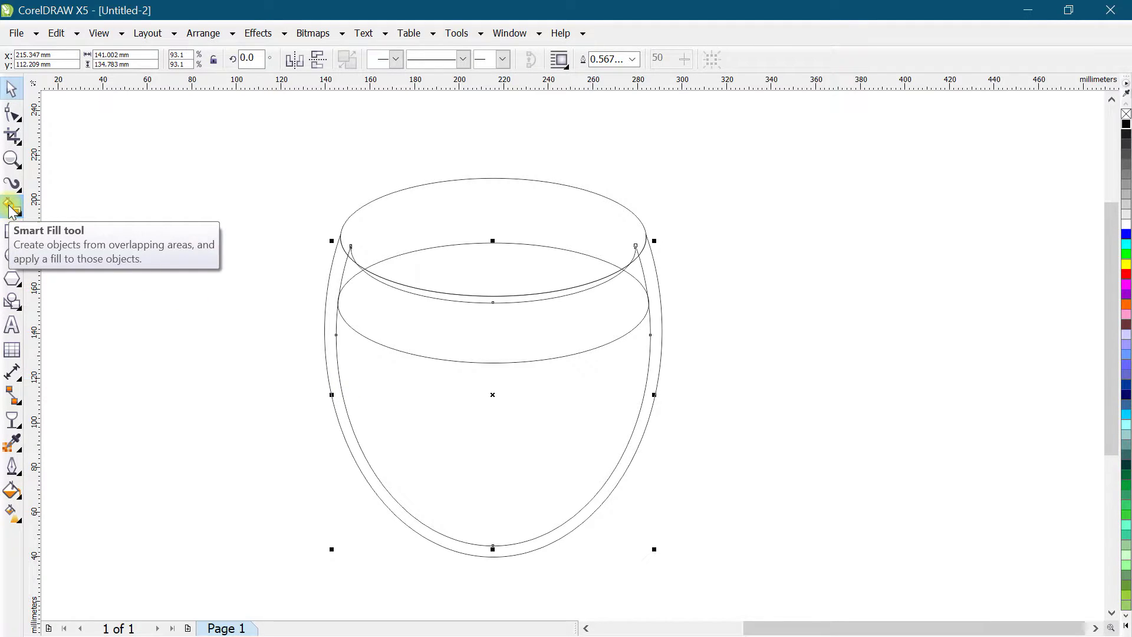
click(11, 208)
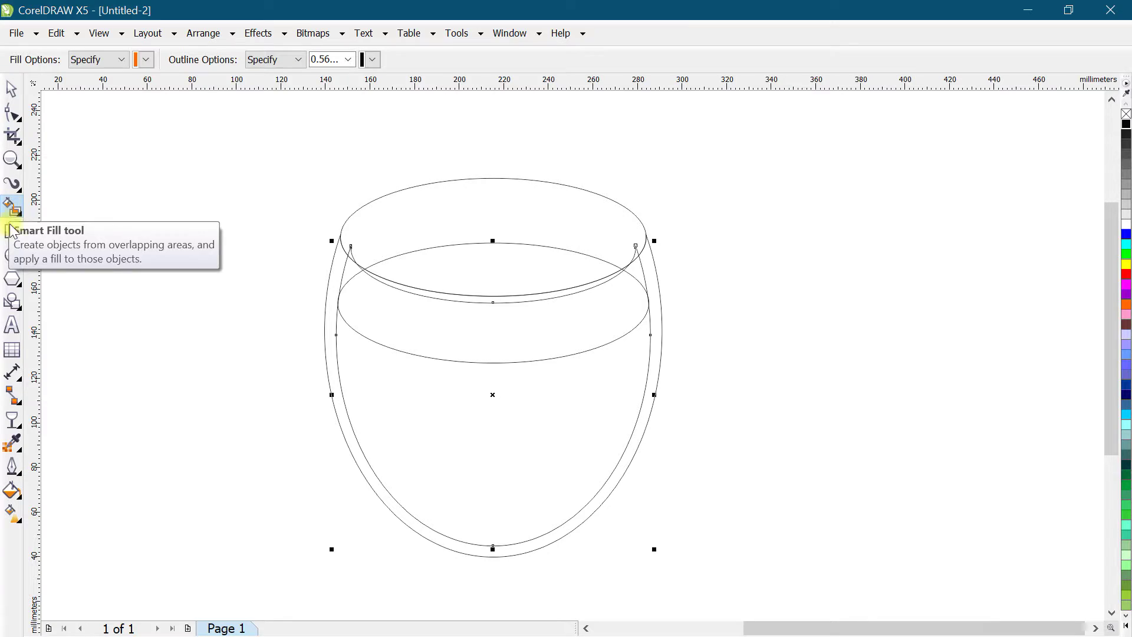
click(451, 449)
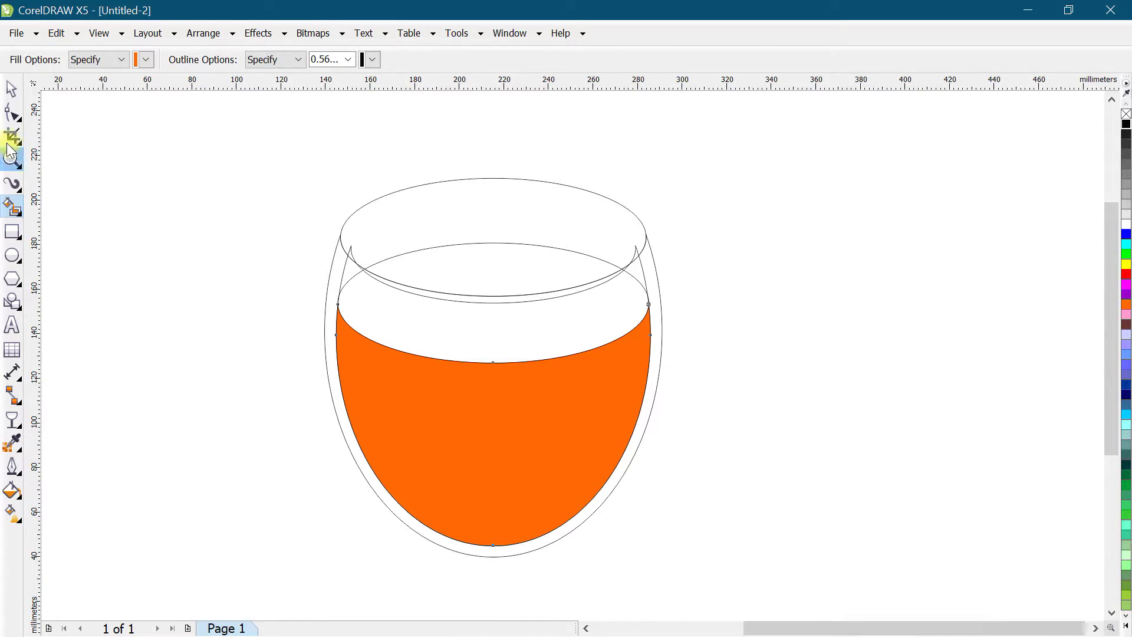
click(11, 88)
drag(698, 417, 699, 417)
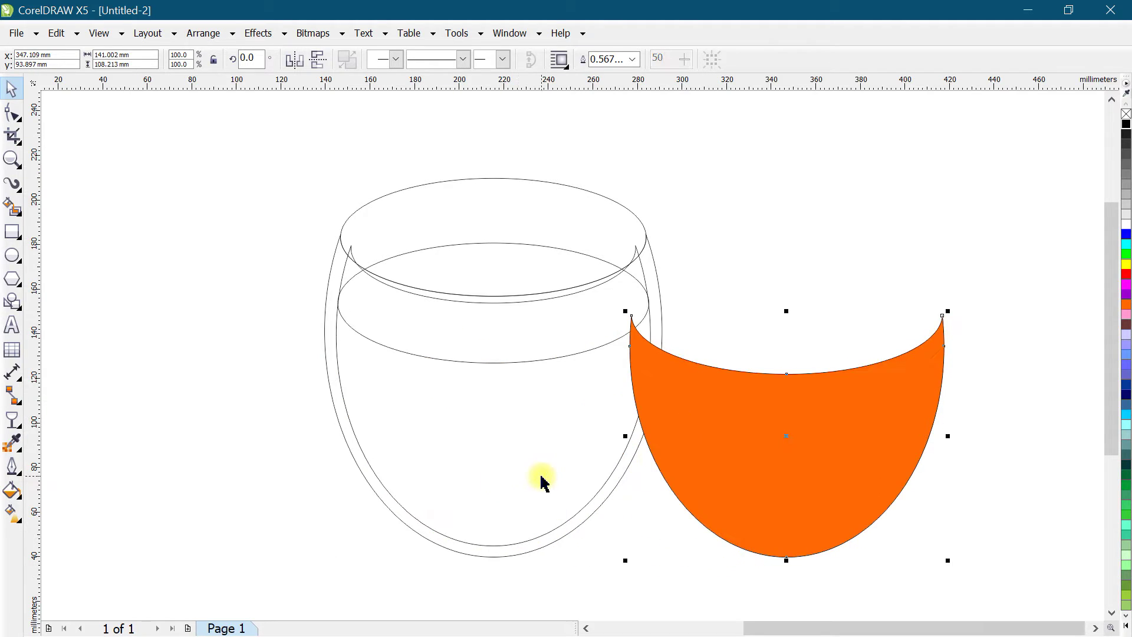
Undo the last move of the orange shape, and delete the 93.1% scaled inner copy of the glass body.
key(ctrl+z)
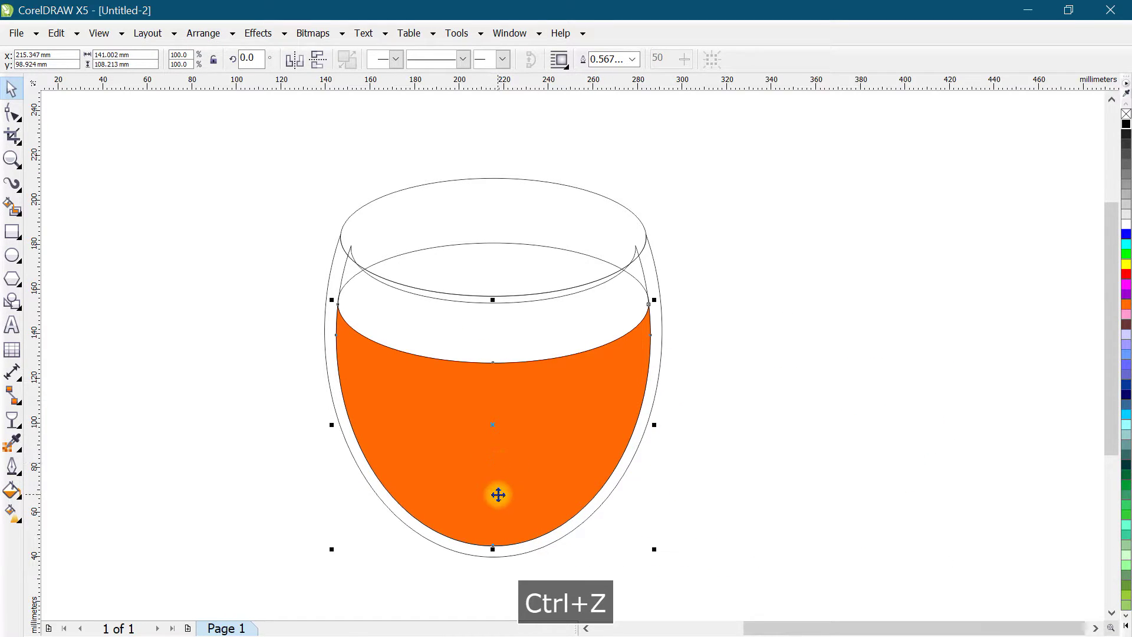
scroll(498, 492, up, 2)
scroll(475, 391, down, 2)
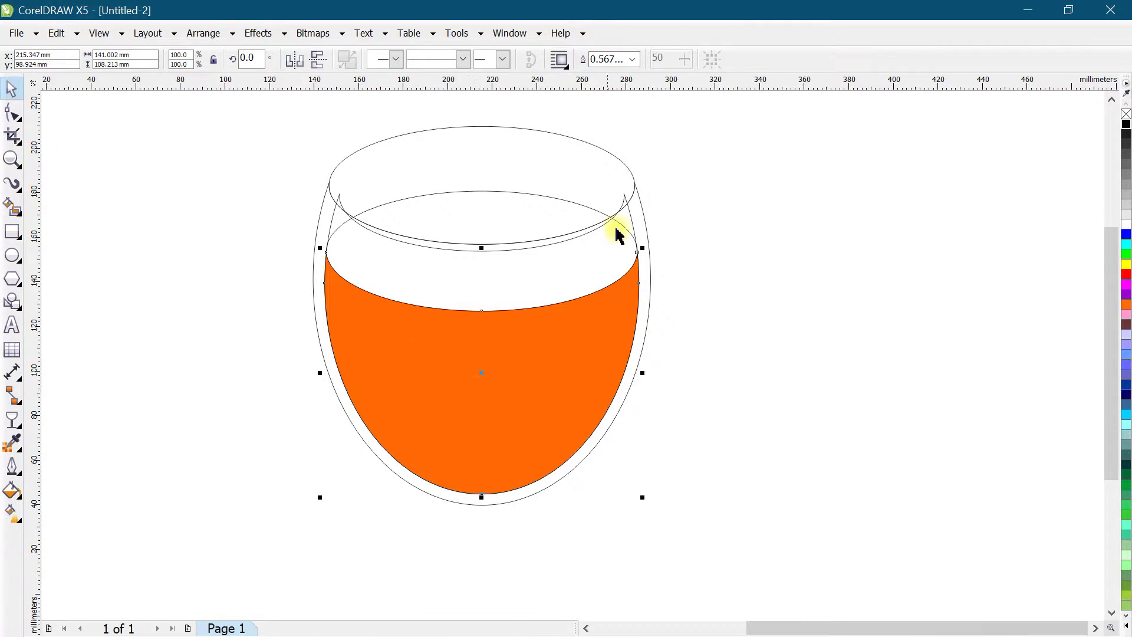
scroll(621, 207, up, 2)
click(617, 208)
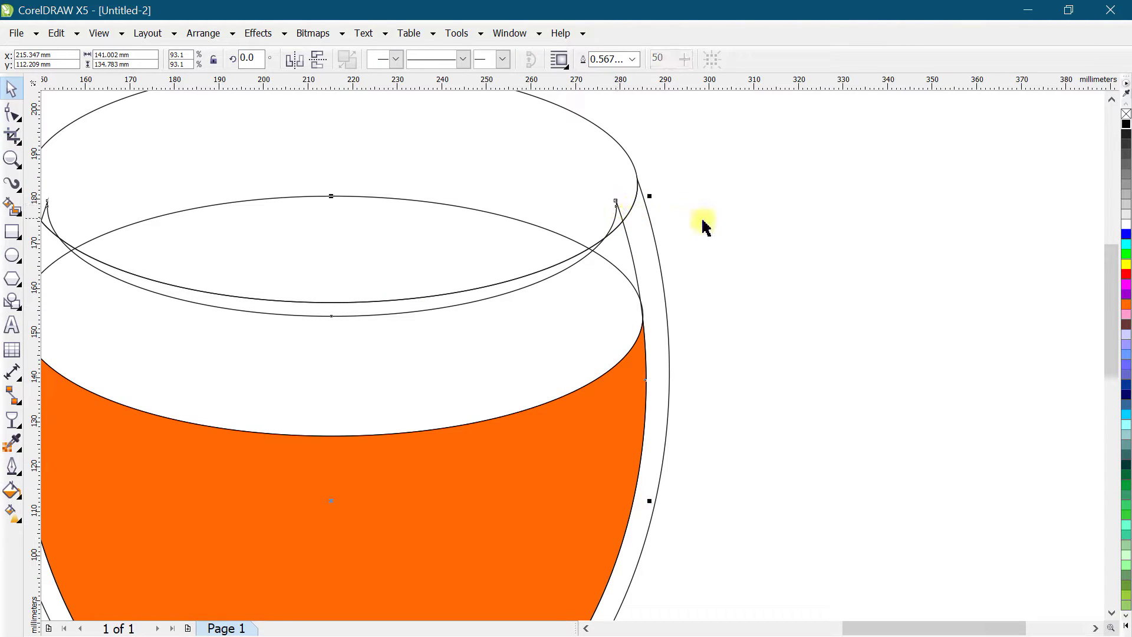
key(Delete)
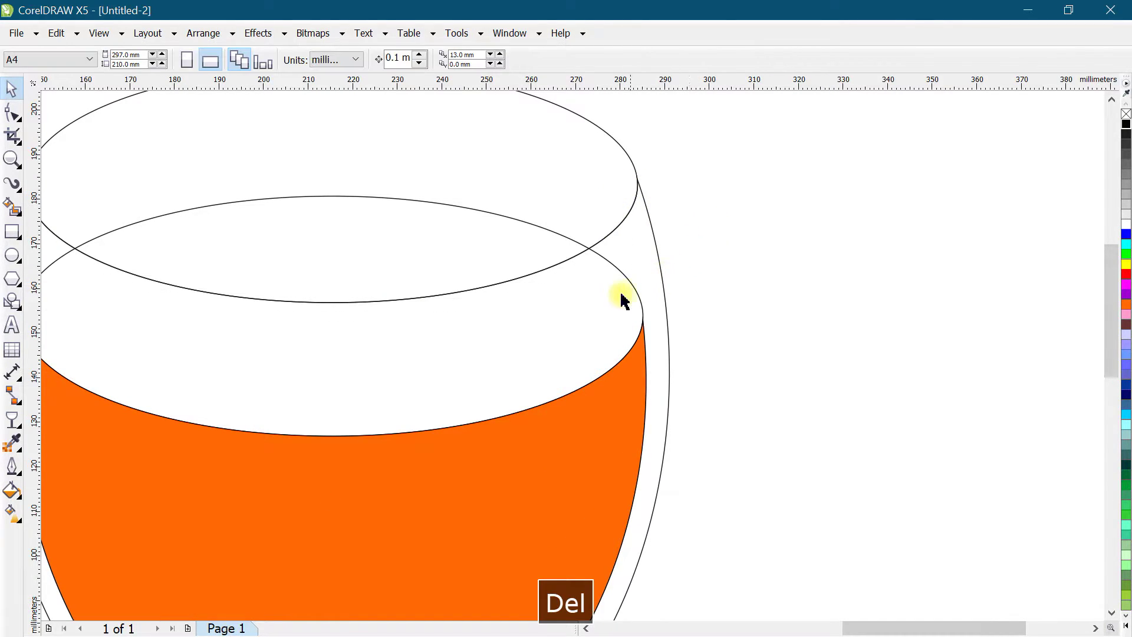
Recolour the orange liquid body below the ellipse with a light yellowish-orange shade of the orange swatch.
scroll(560, 285, down, 2)
scroll(430, 405, up, 2)
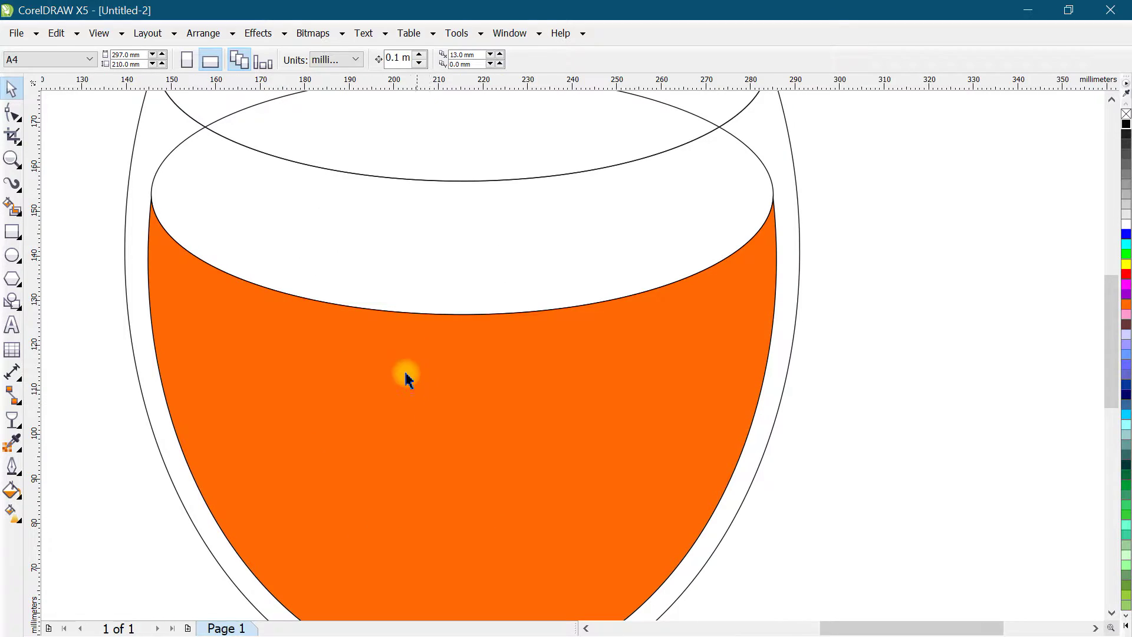
click(677, 349)
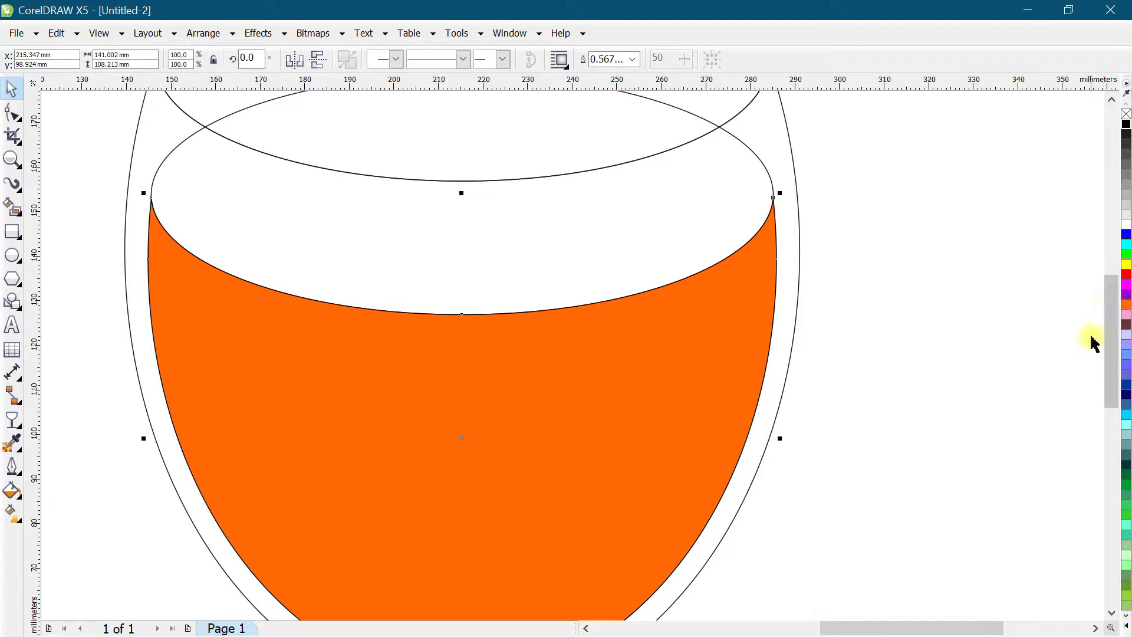
click(1126, 304)
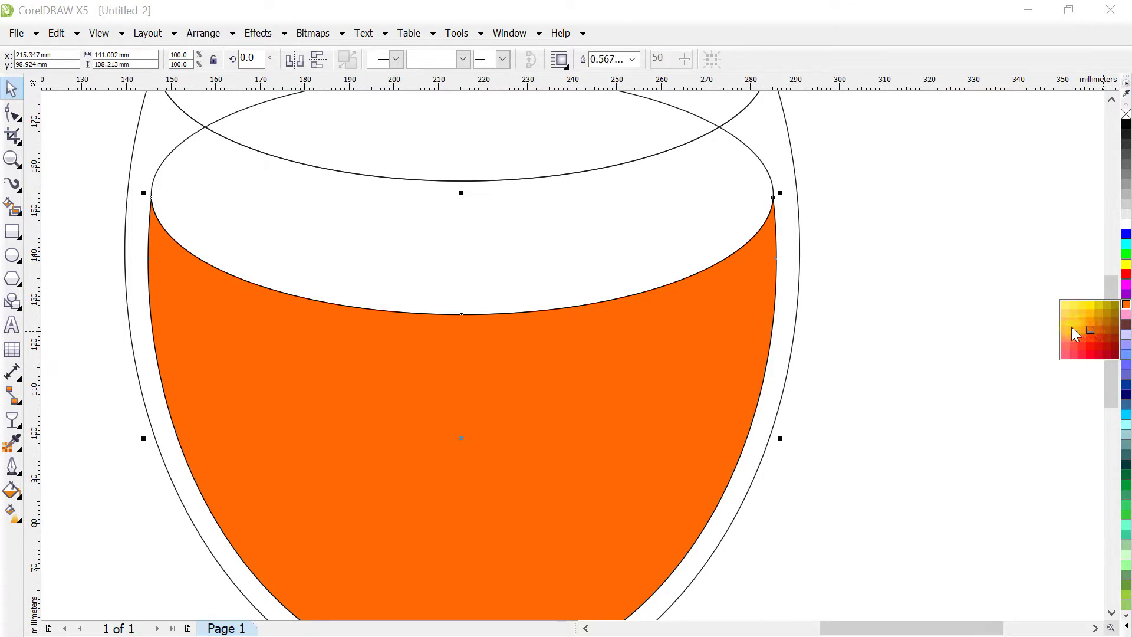
click(1067, 323)
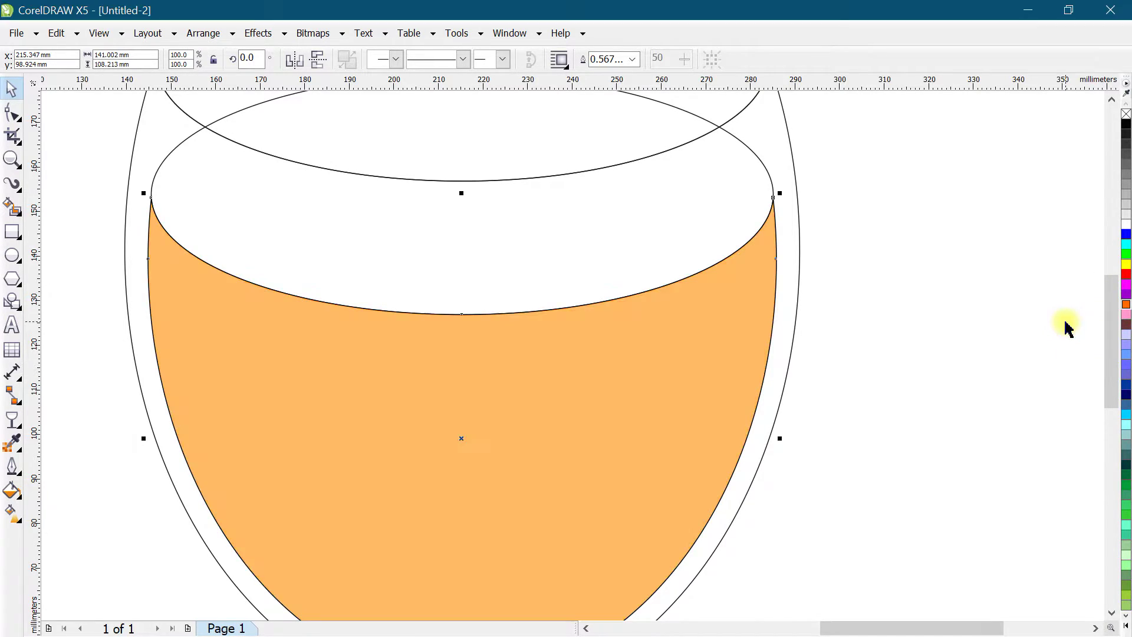
click(912, 323)
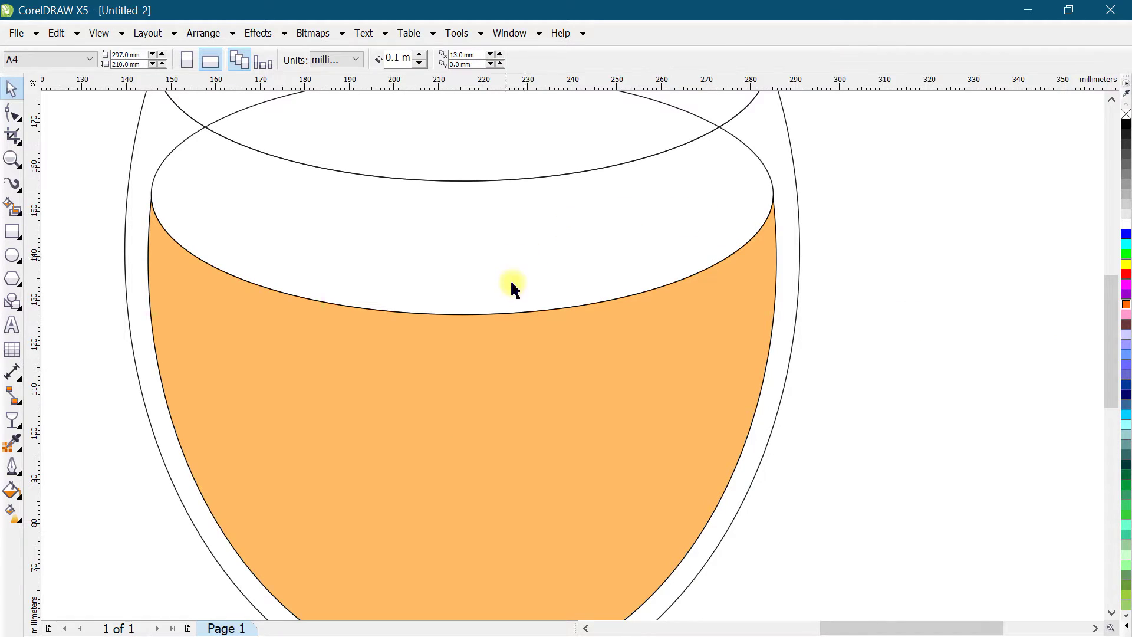
Fill the lower ellipse, the liquid's surface, with a light salmon-orange shade of the orange swatch.
click(750, 152)
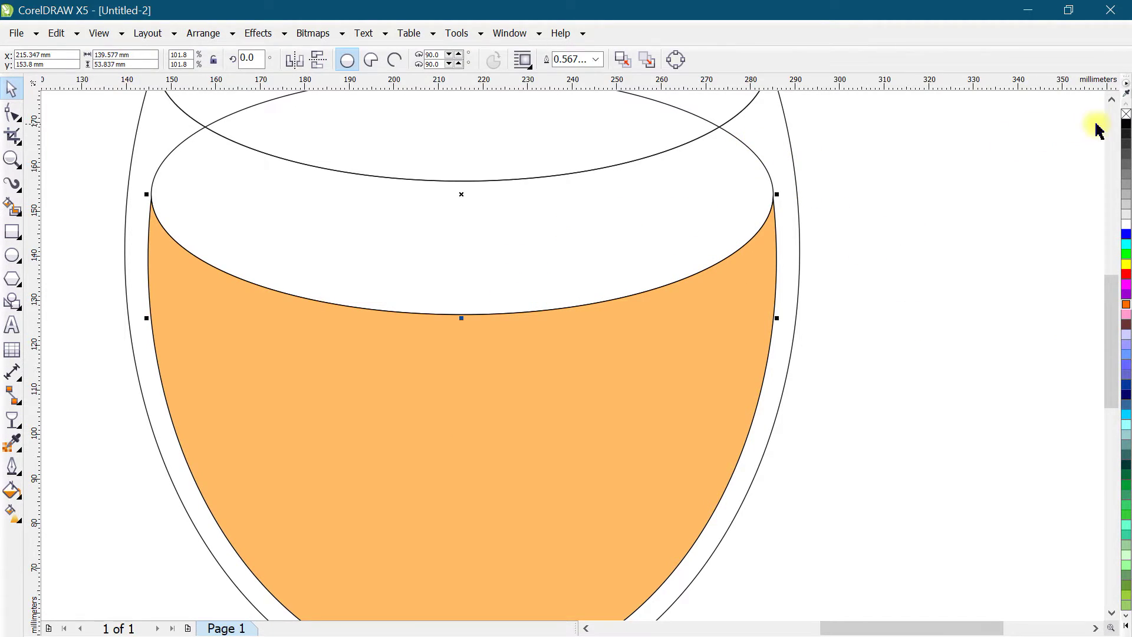
click(1112, 99)
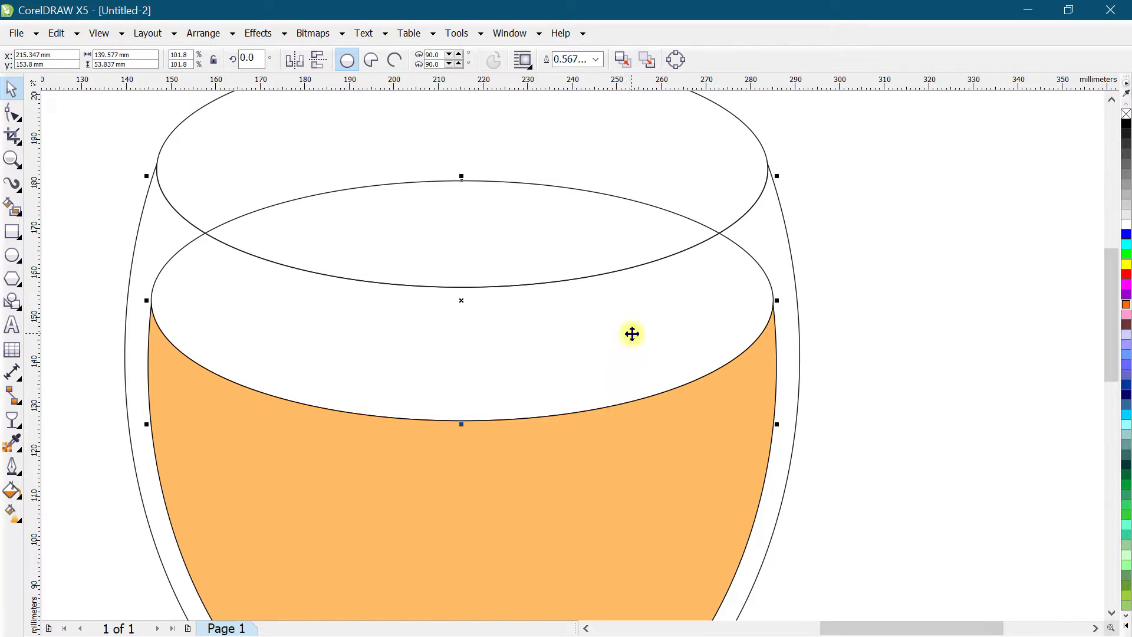
click(1127, 307)
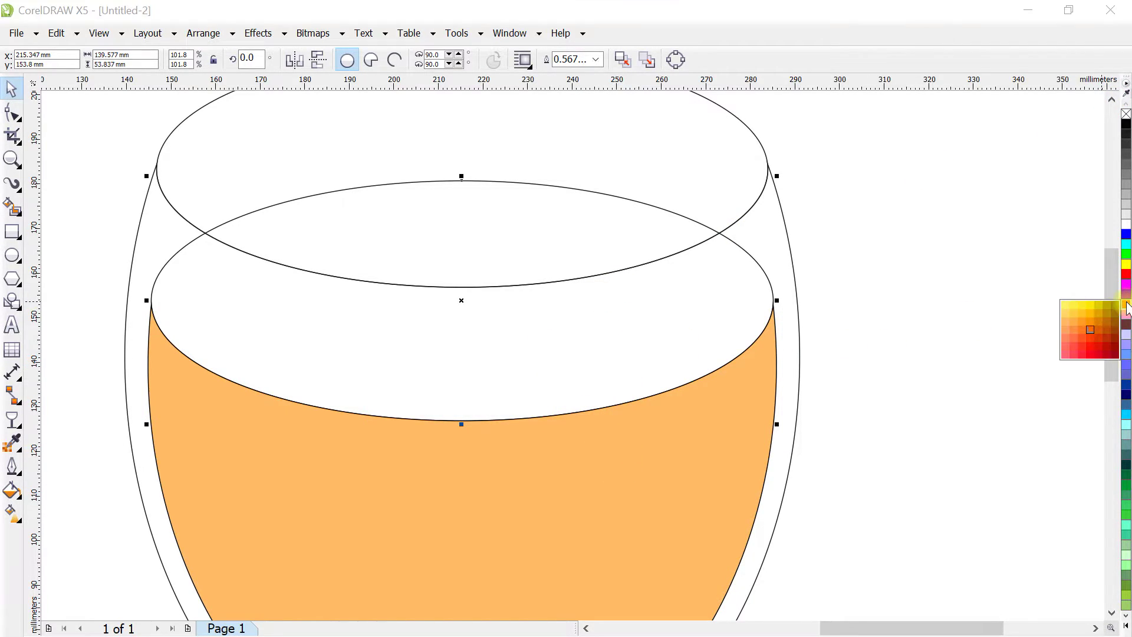
click(1070, 329)
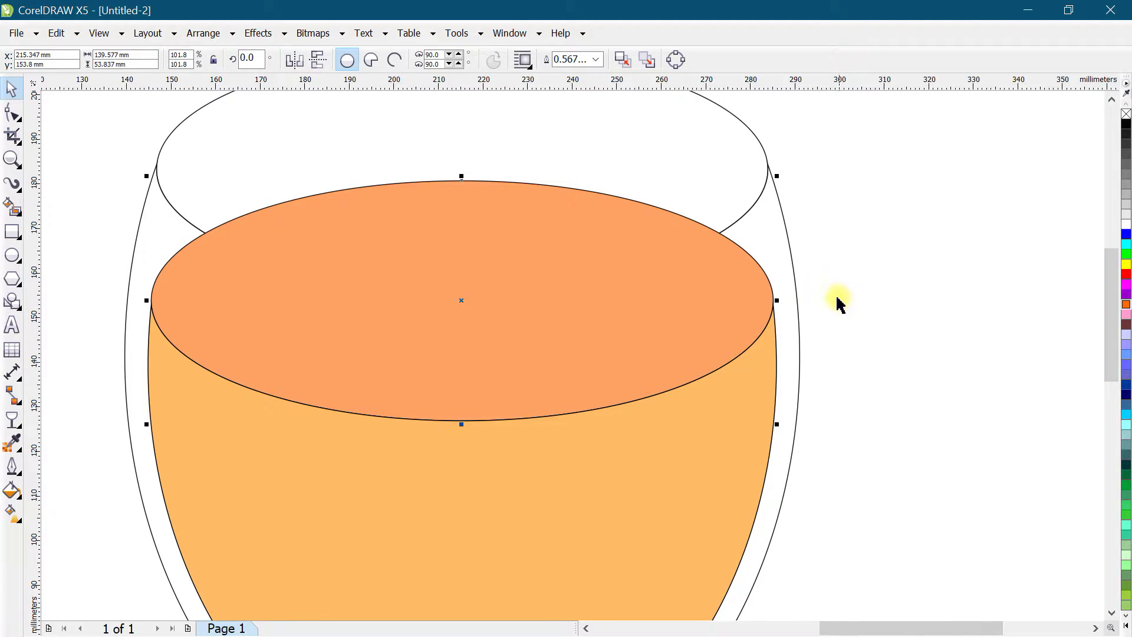
click(845, 272)
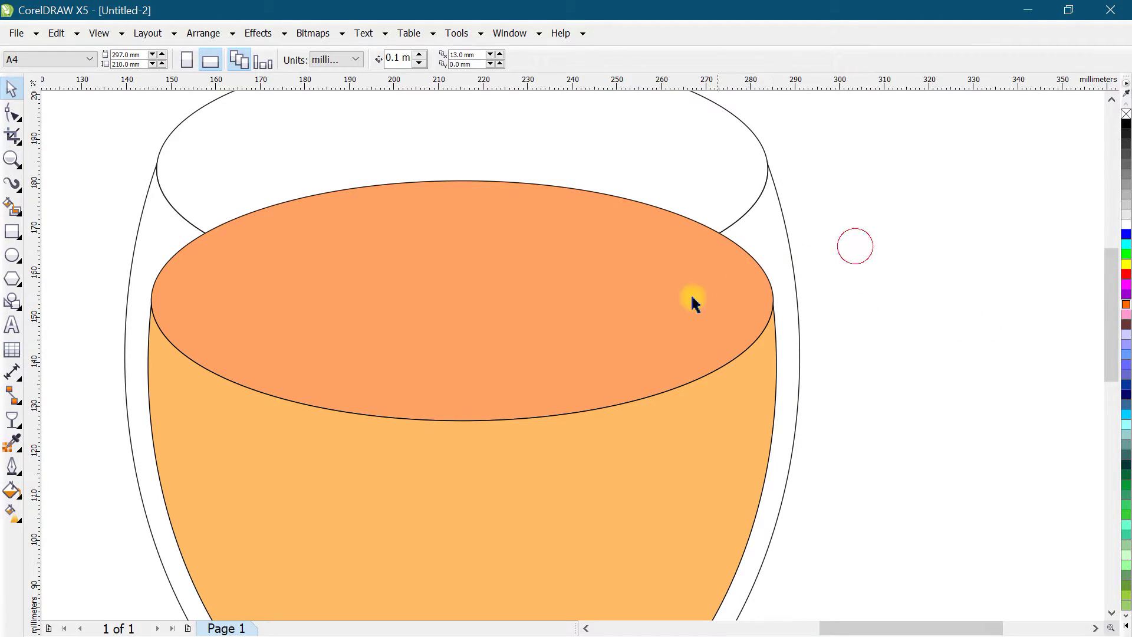
Select the liquid surface ellipse and the liquid body together, and send them back behind the glass rim's outline.
click(657, 295)
shift+click(676, 411)
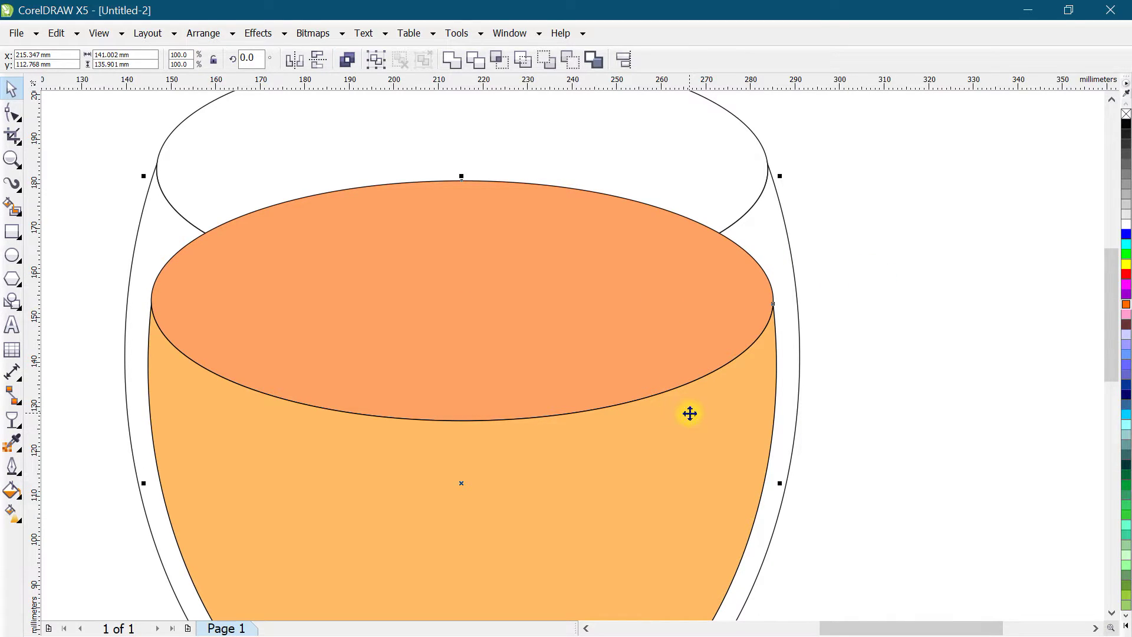
key(ctrl+Page_Down)
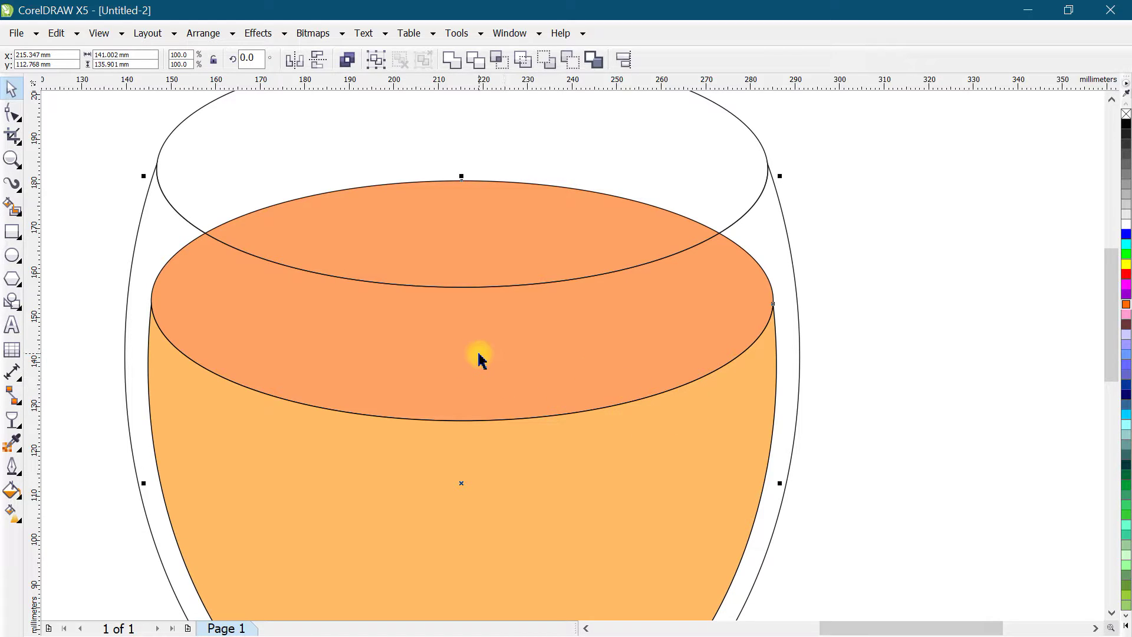
scroll(479, 357, down, 2)
scroll(544, 406, up, 2)
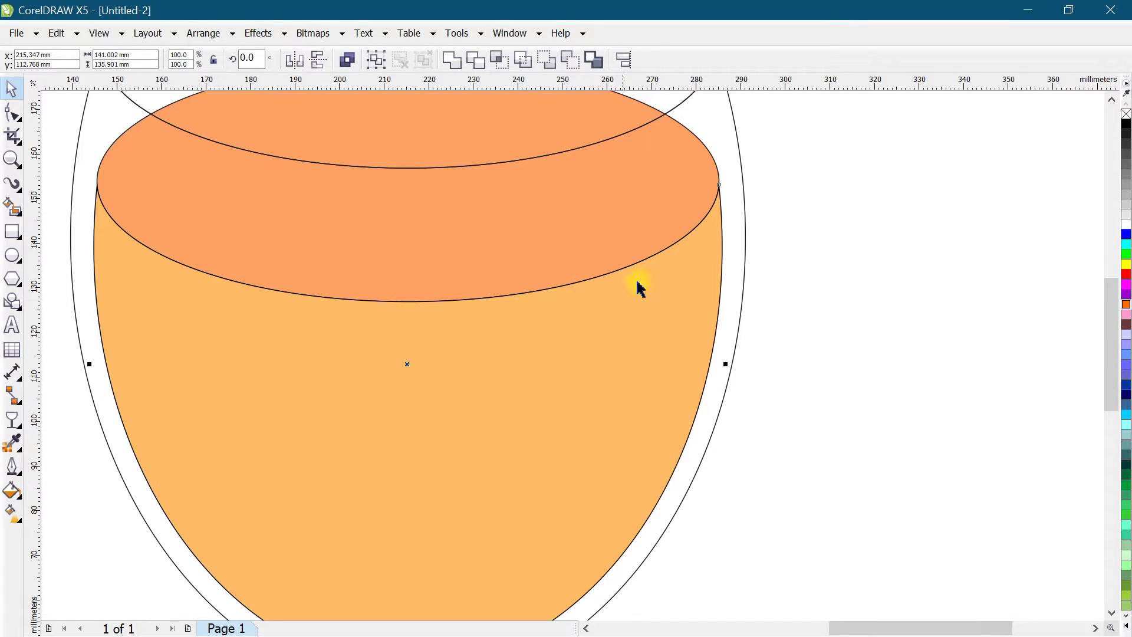
Remove the outlines of both liquid shapes, and recolour the liquid's surface with a stronger orange.
scroll(638, 287, down, 2)
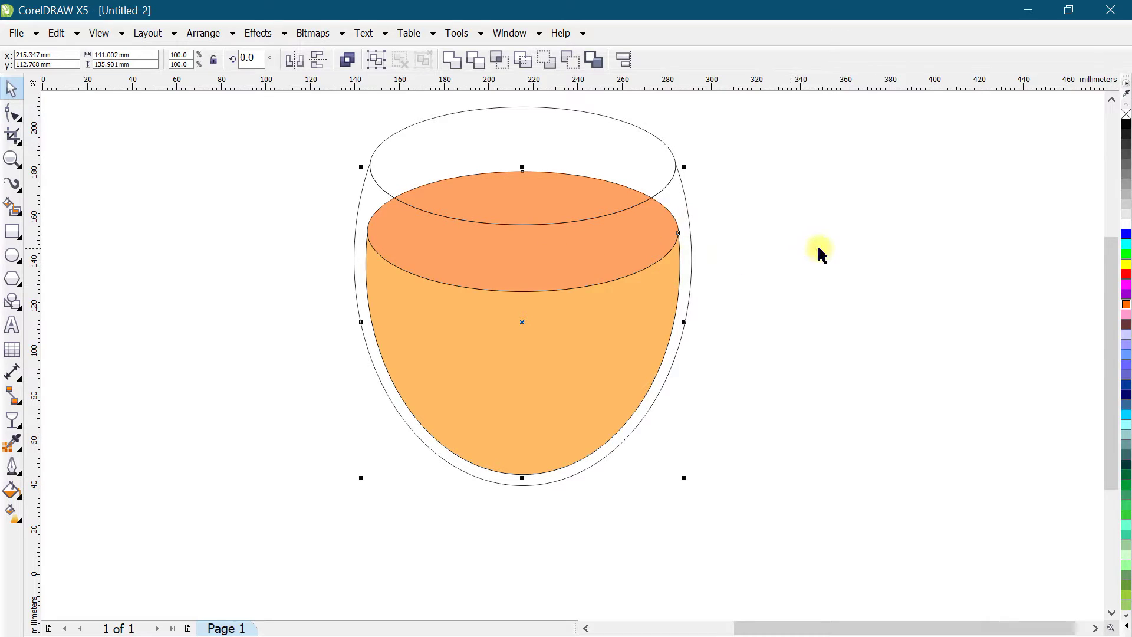
right_click(1125, 114)
click(756, 263)
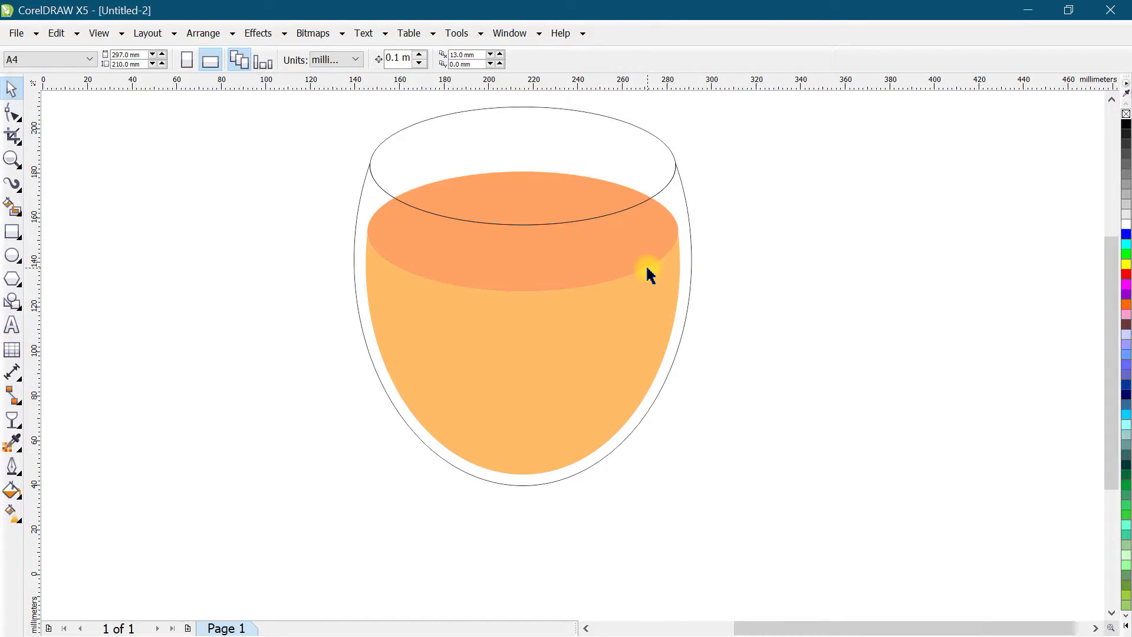
scroll(664, 248, up, 2)
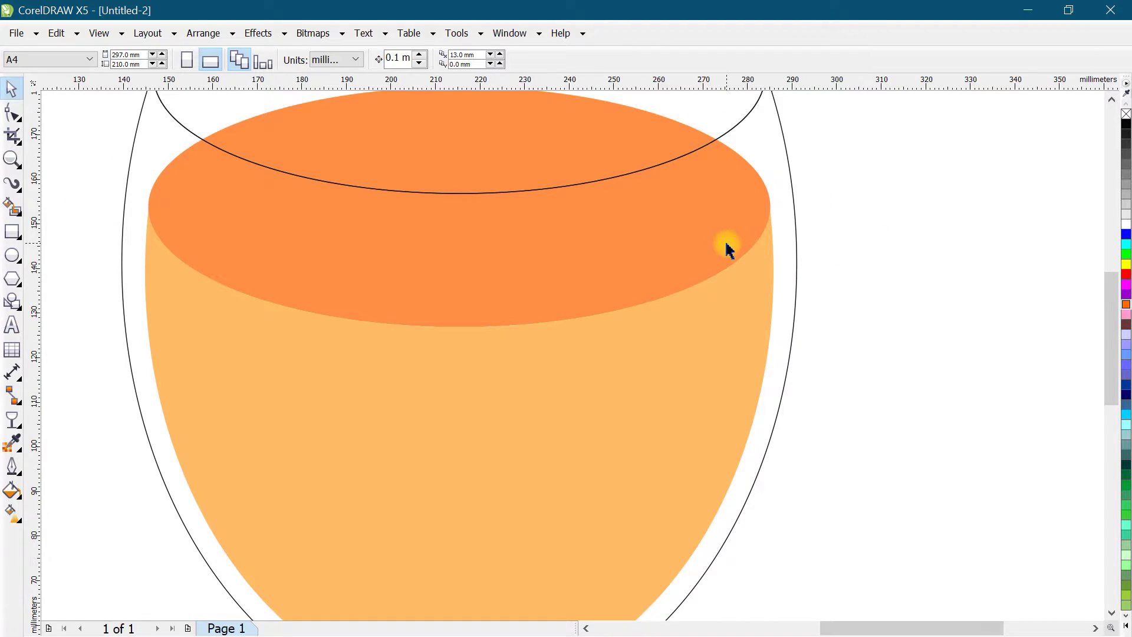
scroll(726, 250, down, 2)
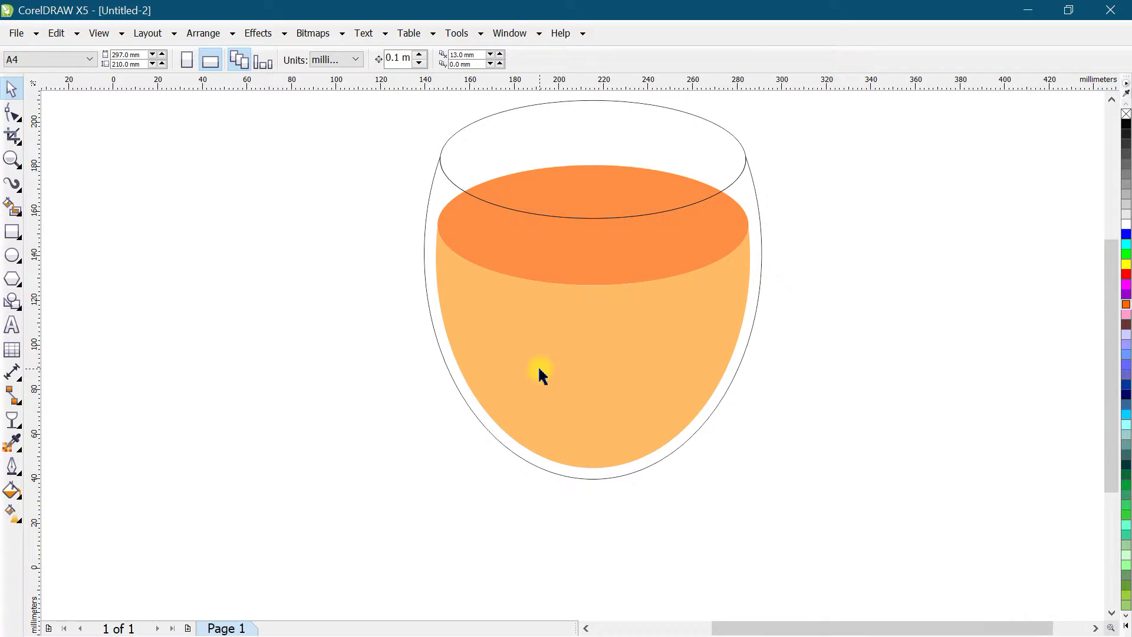
Draw an upright rectangle about 22 × 120 mm beside the lower part of the glass for the stem.
scroll(541, 374, down, 2)
scroll(546, 508, up, 2)
key(ctrl+z)
key(F6)
mouse_move(372, 267)
mouse_down()
mouse_move(432, 503)
mouse_move(420, 537)
mouse_up()
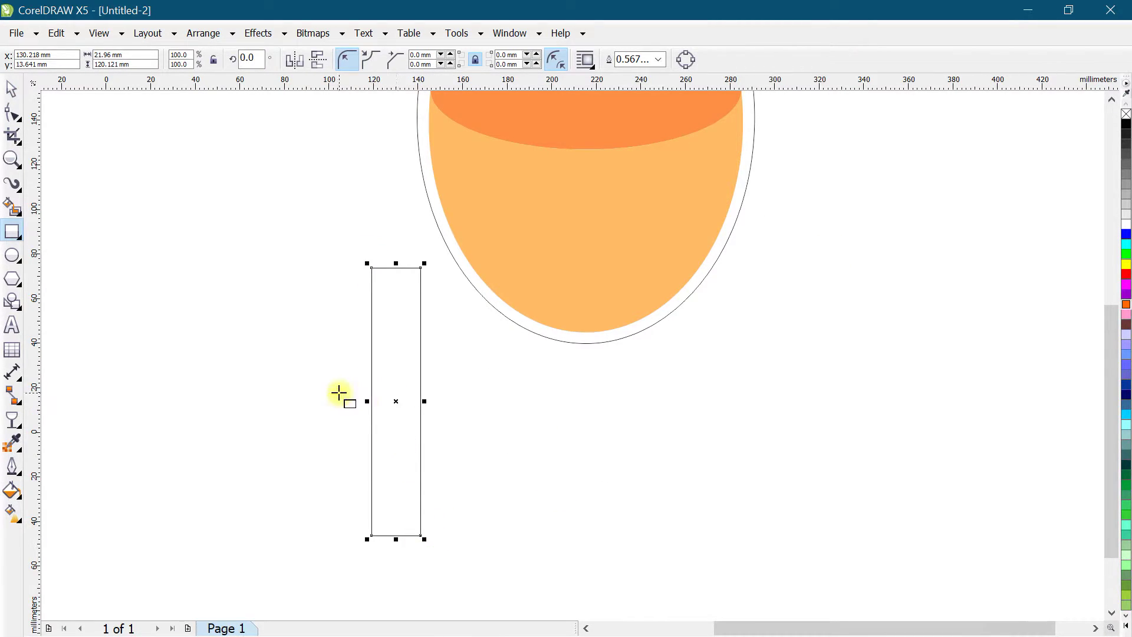
Centre the stem rectangle horizontally on the glass body's axis.
click(11, 89)
shift+click(549, 333)
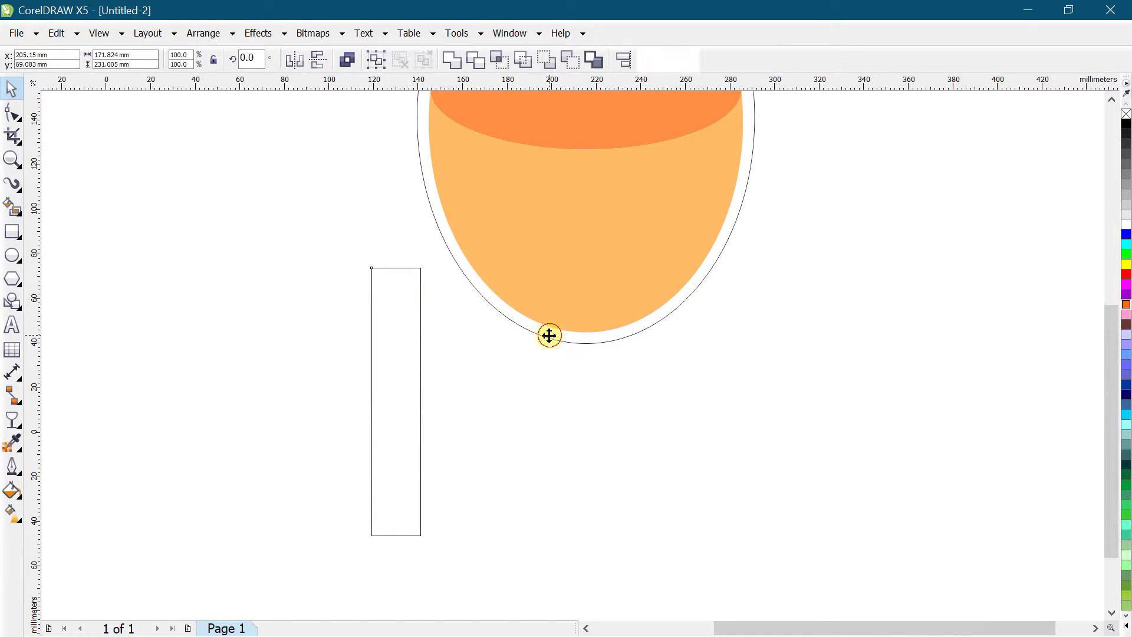
key(c)
click(342, 351)
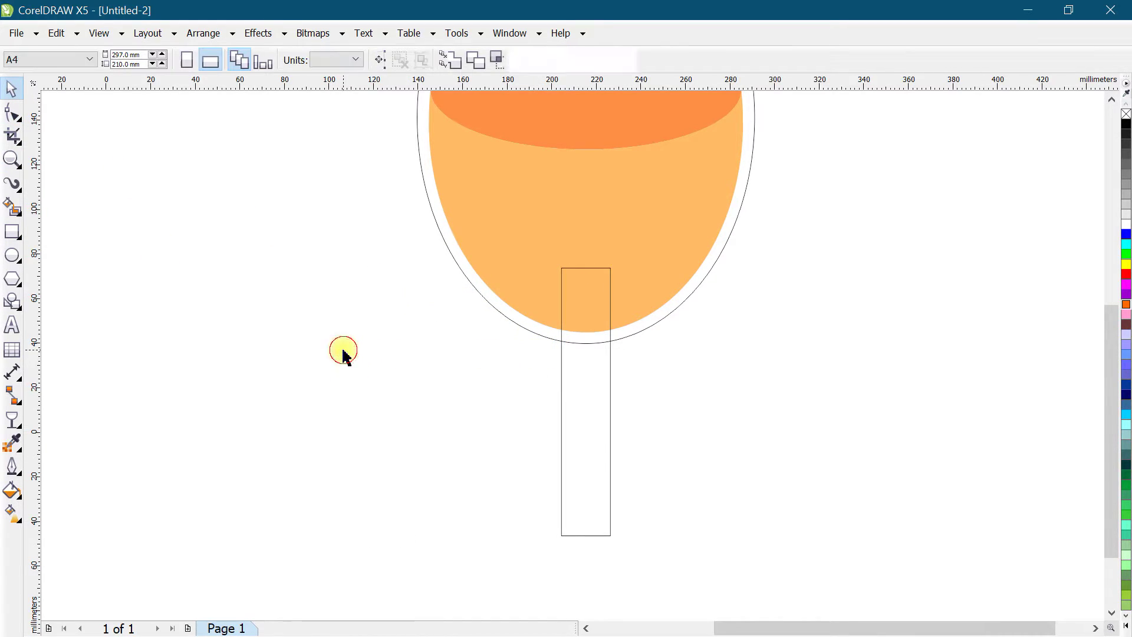
Move the stem rectangle straight down about 23 mm, and widen it about its centre to about 31 mm.
drag(601, 368, 625, 445)
drag(583, 404, 581, 413)
click(723, 402)
click(603, 412)
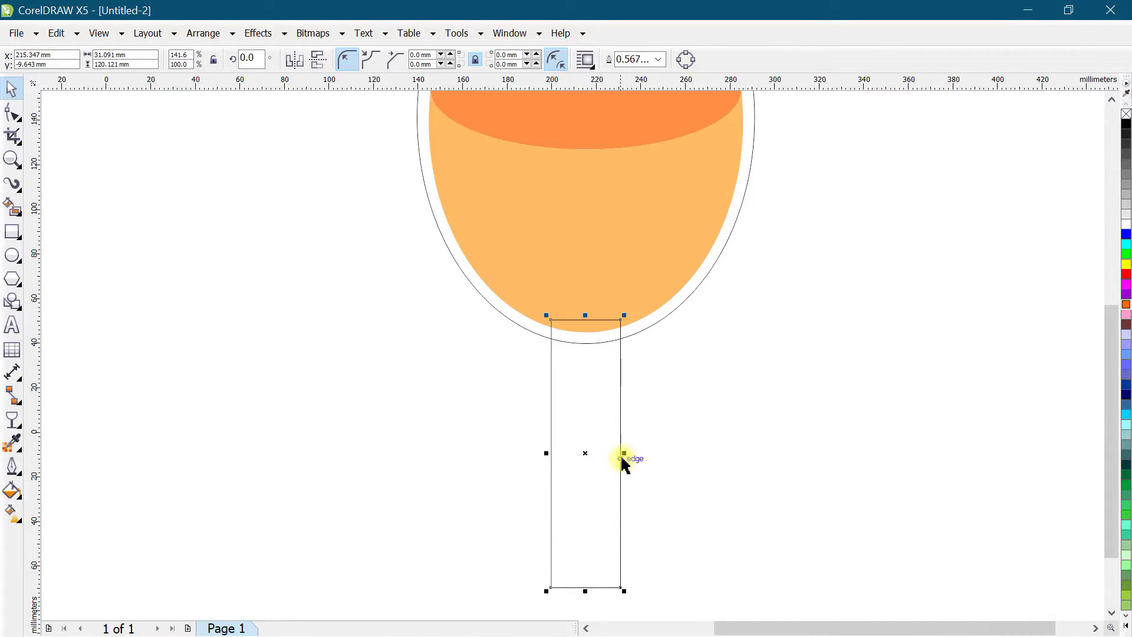
Make a half-width copy of the stem rectangle, about 15.5 mm wide and ending at its centre line, and delete the full-width original.
drag(625, 455, 589, 455)
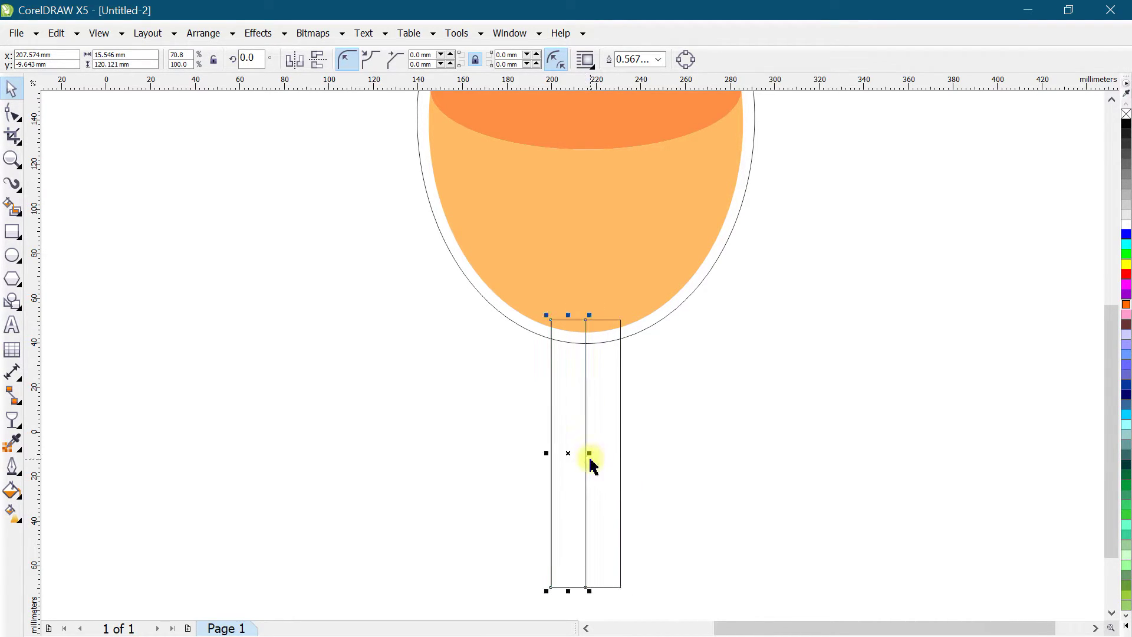
click(99, 33)
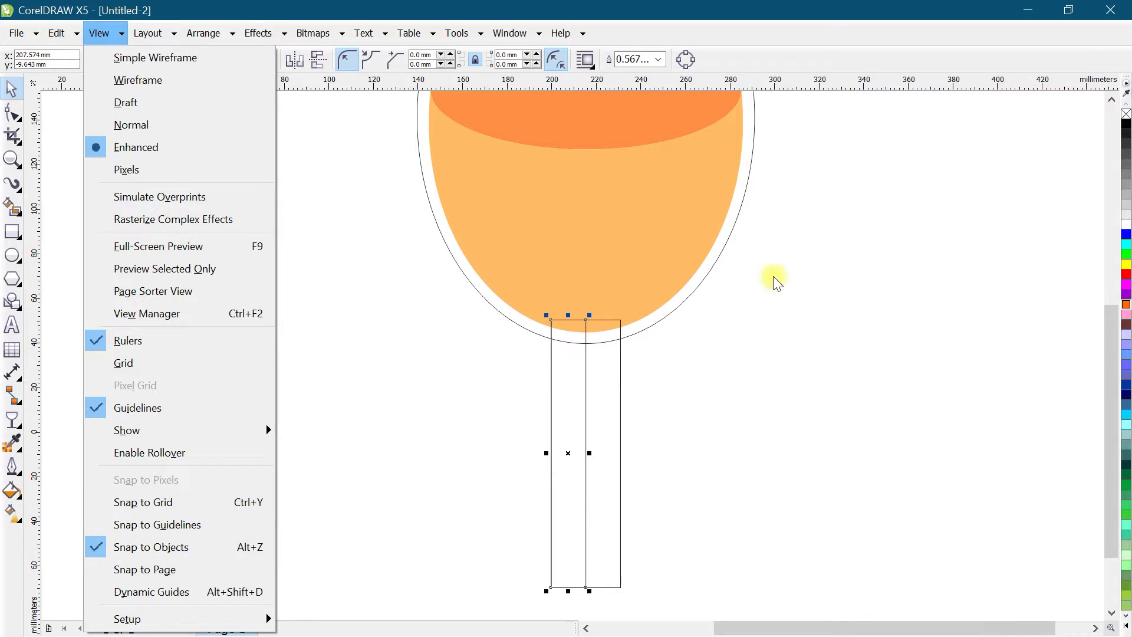
click(733, 354)
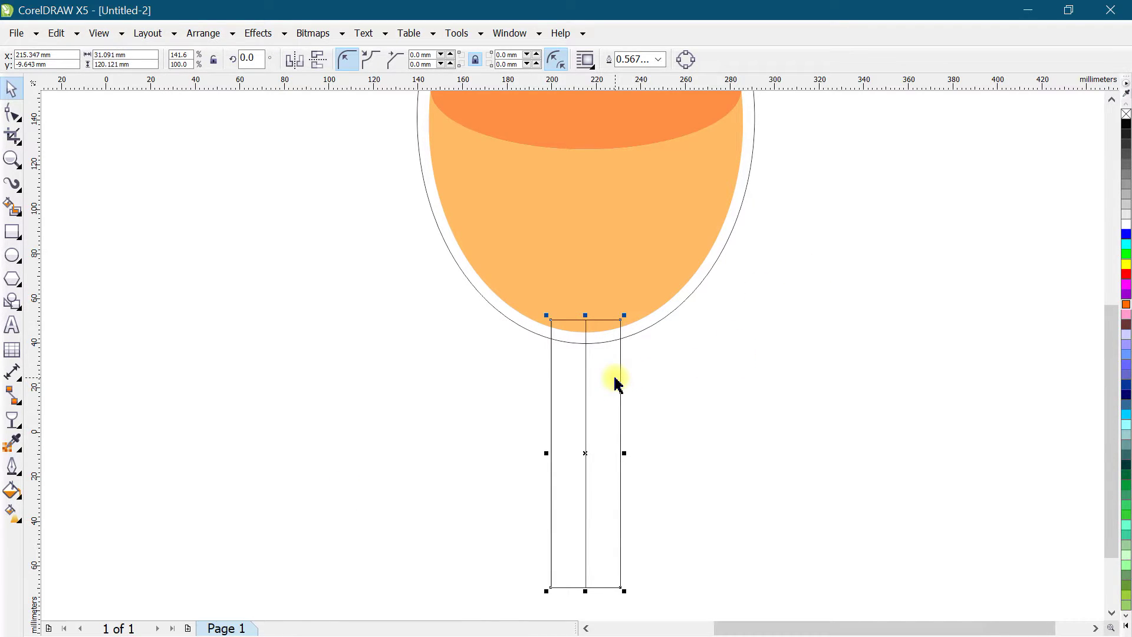
key(Delete)
click(569, 426)
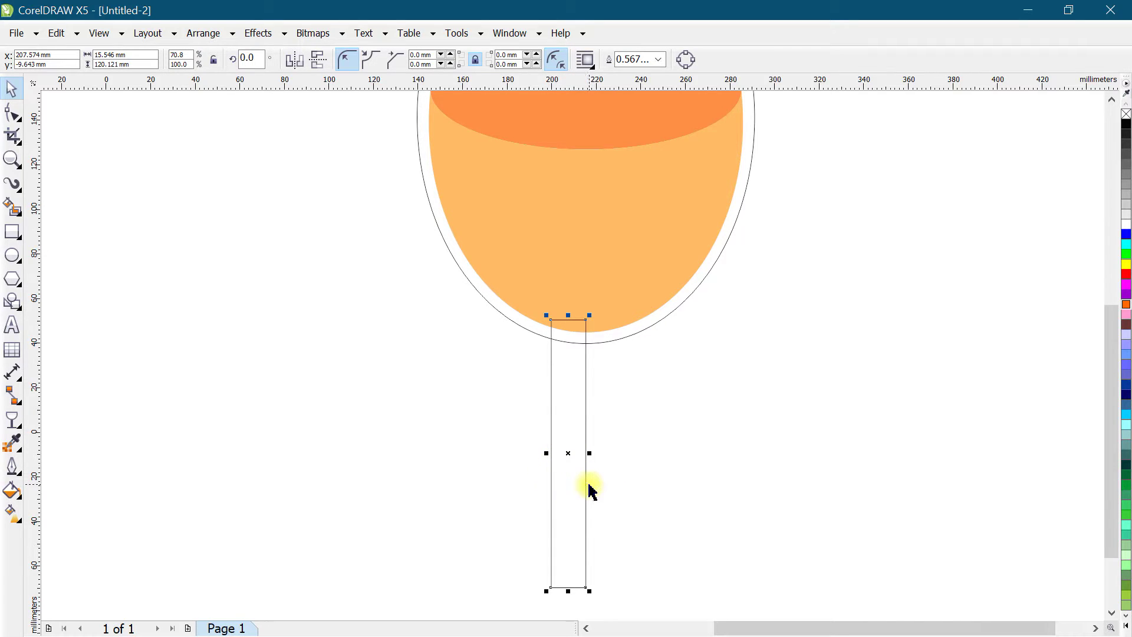
Convert the half stem to curves, turn its outer side into a curve segment, and bend that side inward to about half the width.
key(ctrl+q)
scroll(558, 521, up, 1)
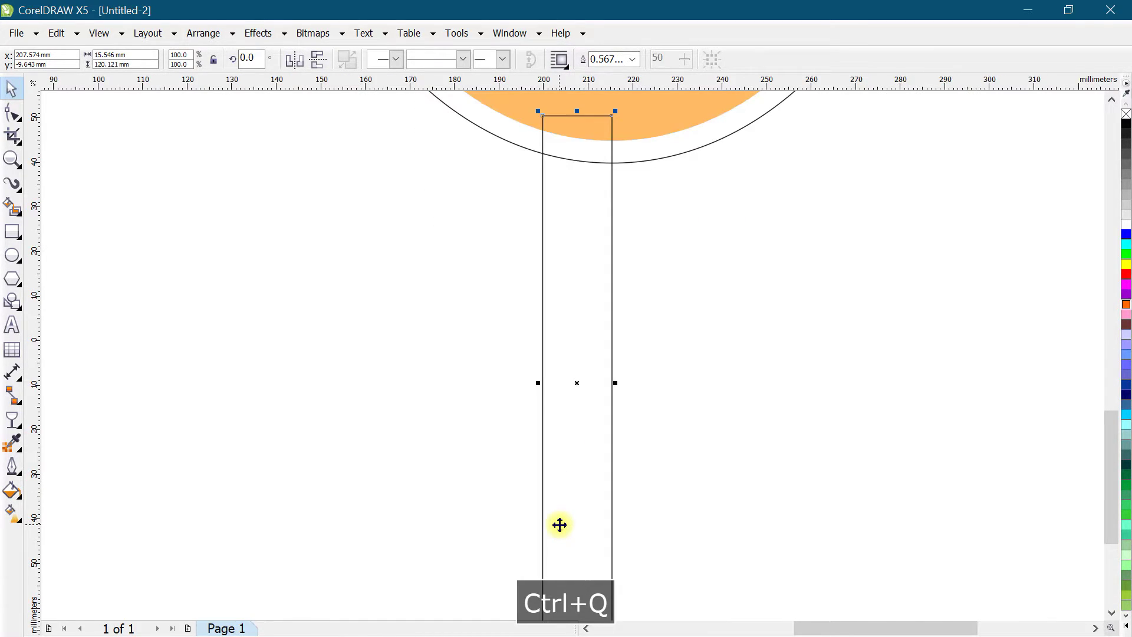
click(13, 113)
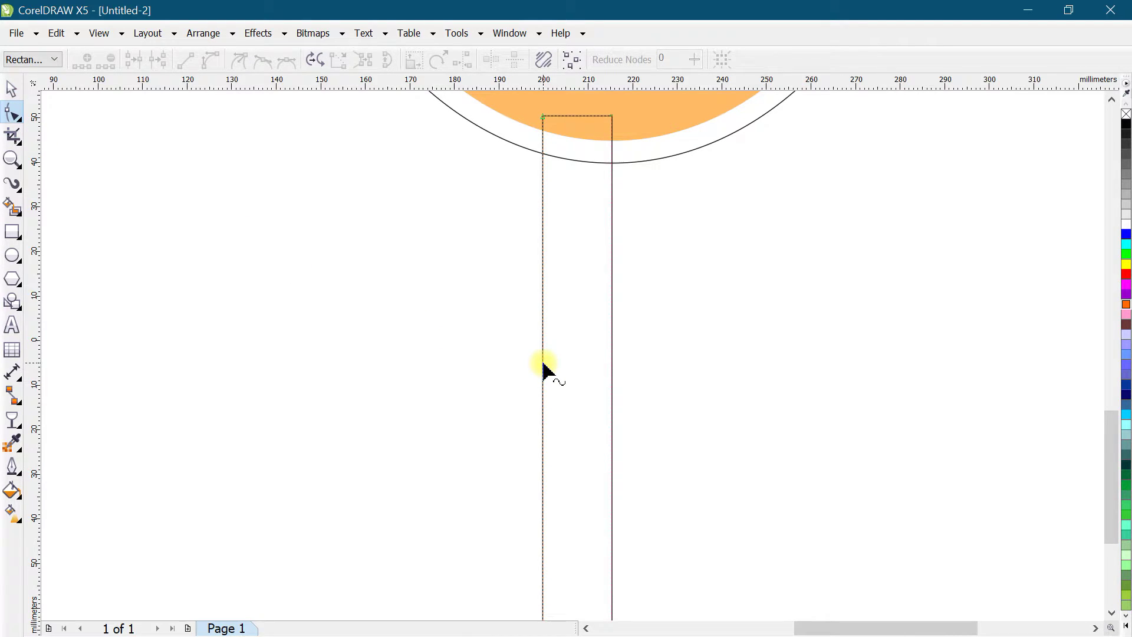
scroll(495, 389, down, 2)
scroll(495, 367, up, 2)
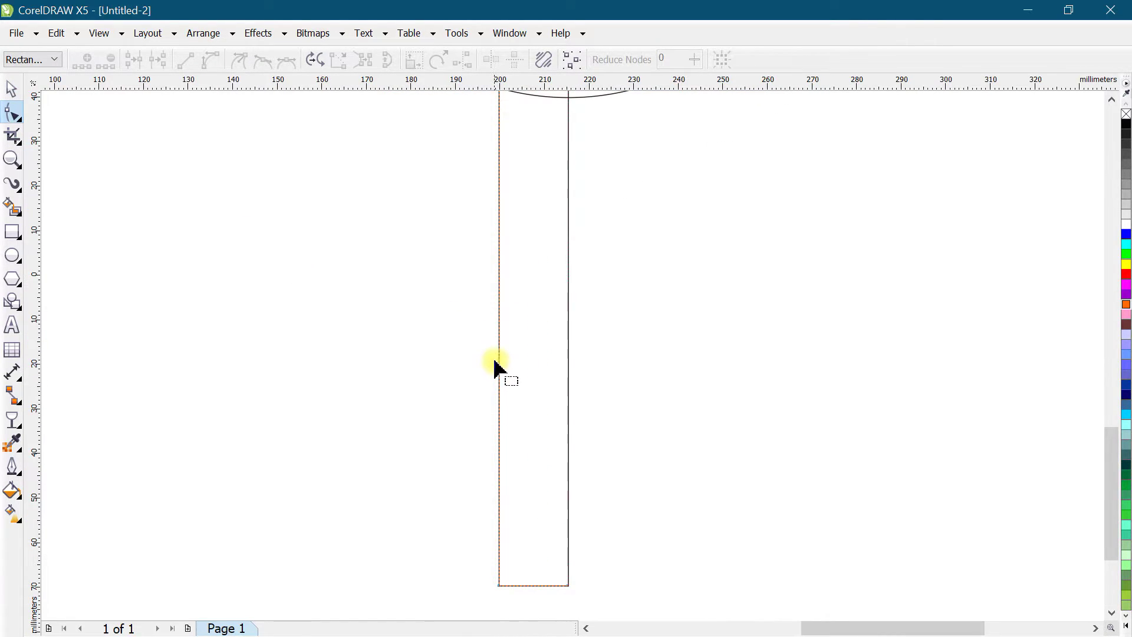
right_click(497, 292)
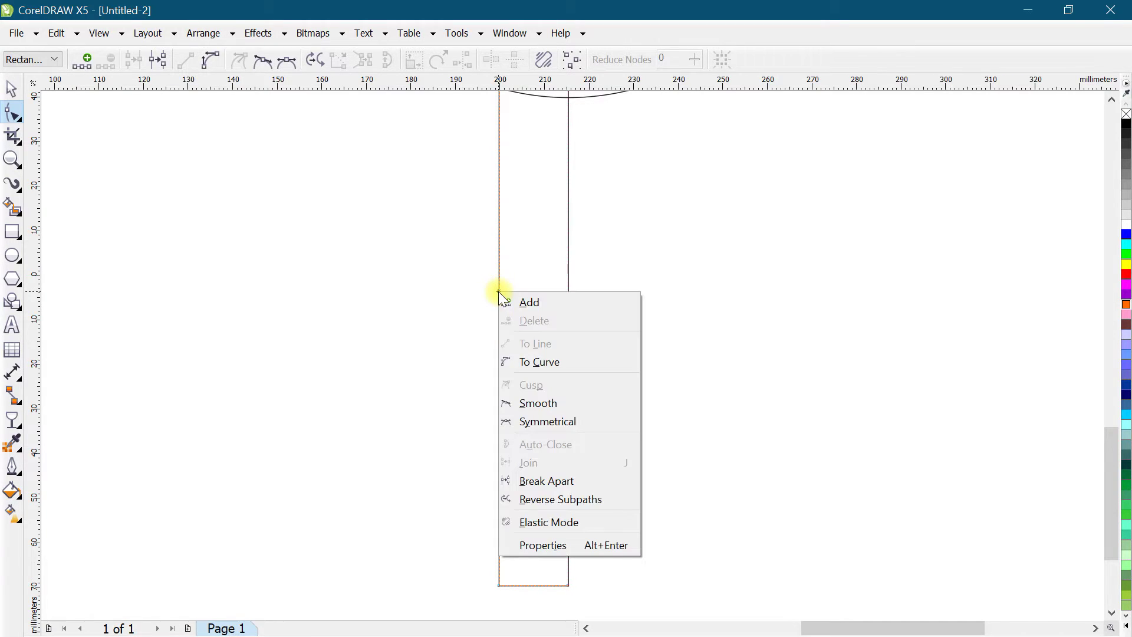
click(561, 364)
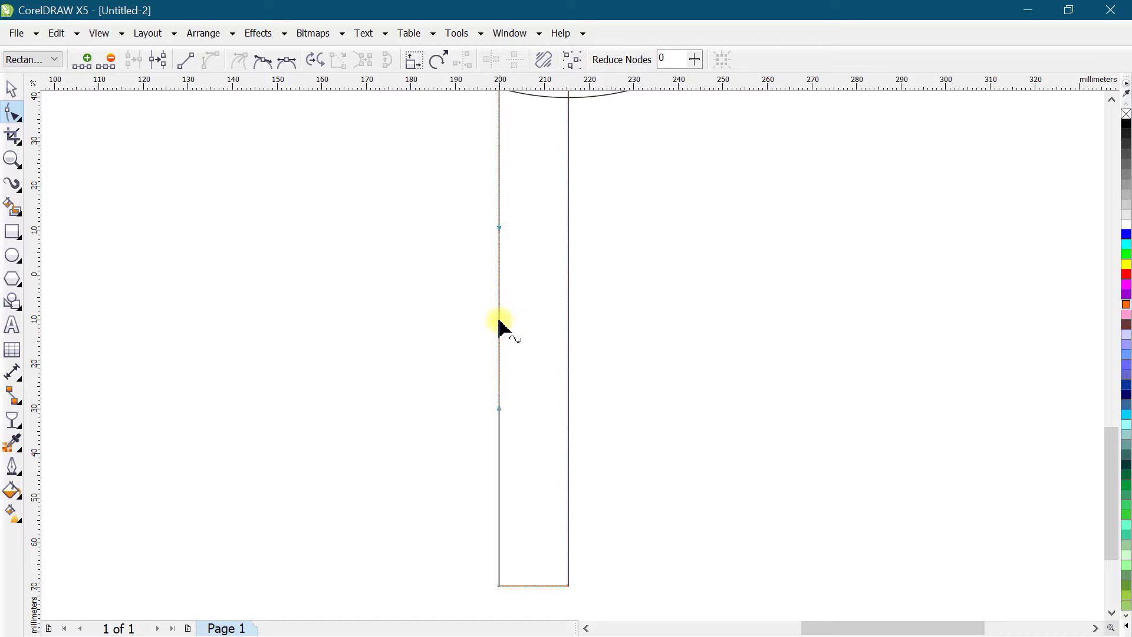
drag(500, 322, 533, 319)
scroll(636, 289, down, 2)
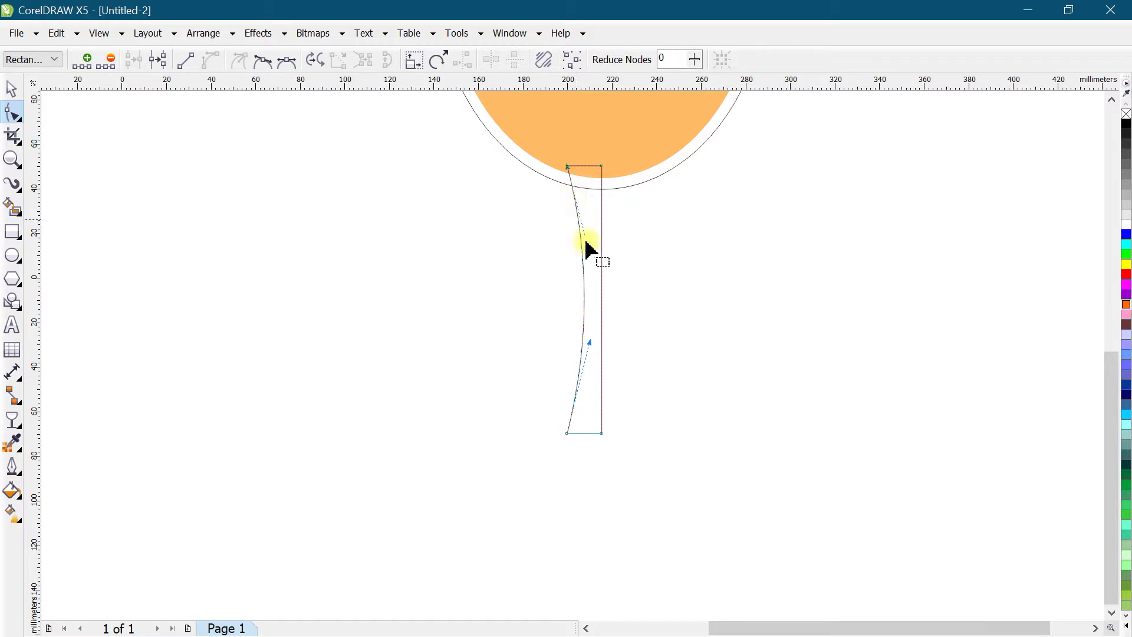
Make a mirrored copy of the half stem on the opposite side of the centre line and weld both halves together.
click(10, 88)
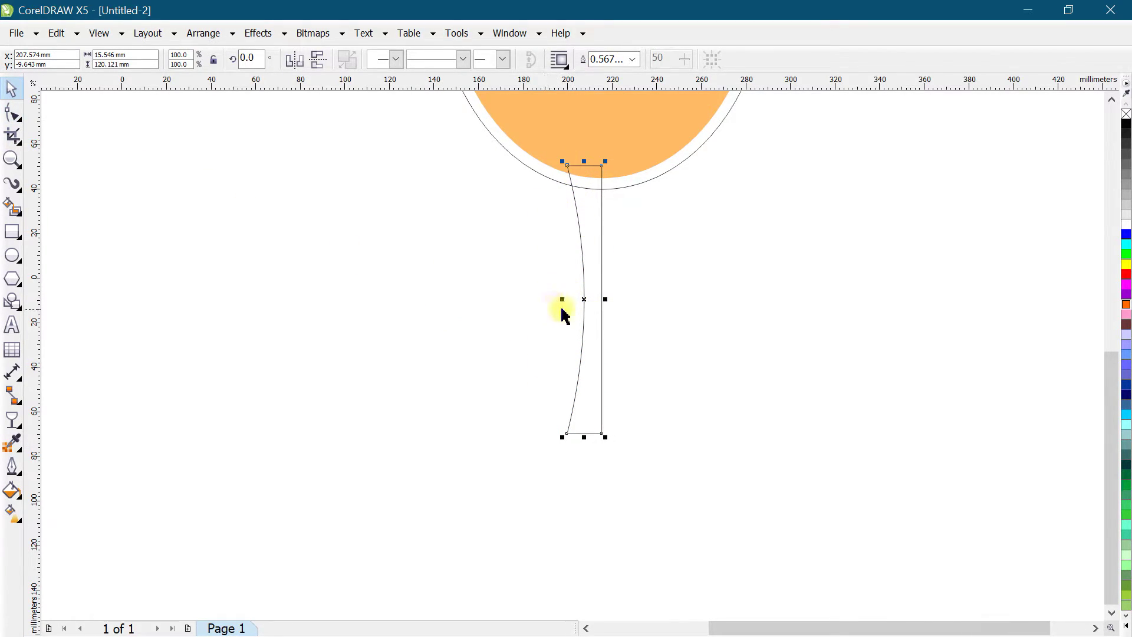
drag(569, 301, 633, 313)
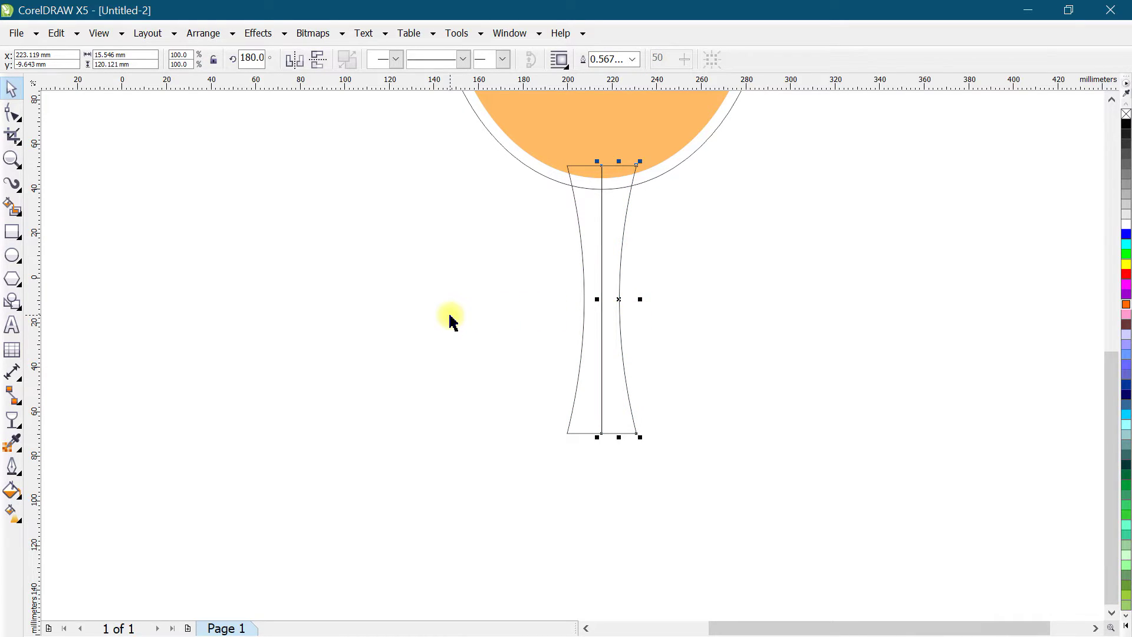
shift+click(581, 246)
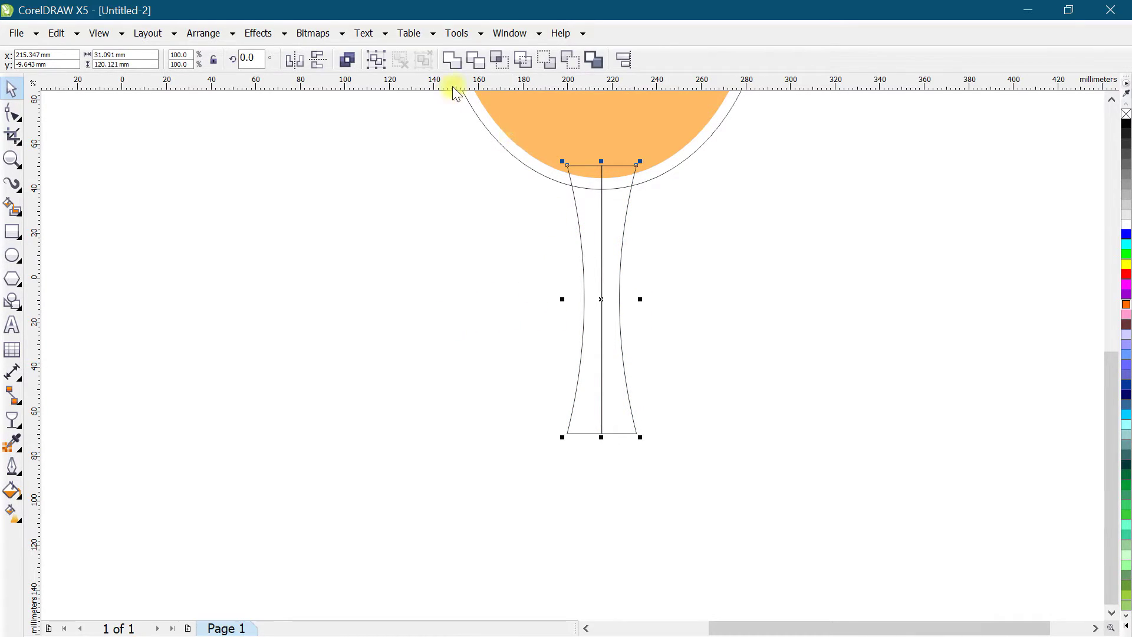
click(452, 59)
click(415, 222)
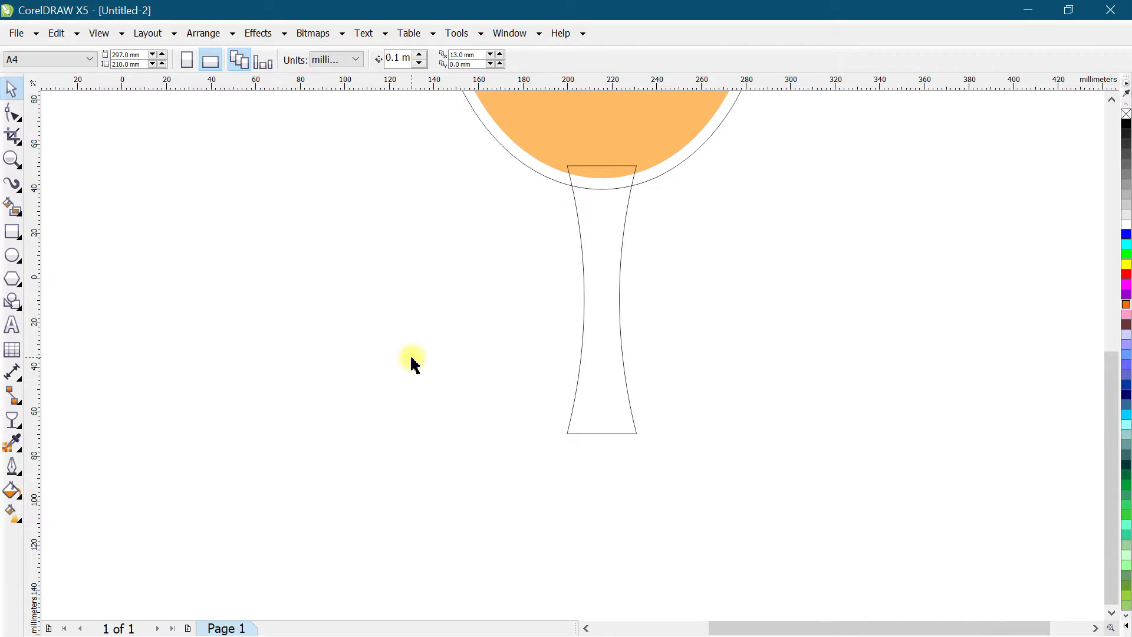
Stretch the stem downward from its lower edge to about 138 mm tall, keeping its width.
scroll(425, 348, down, 2)
click(501, 337)
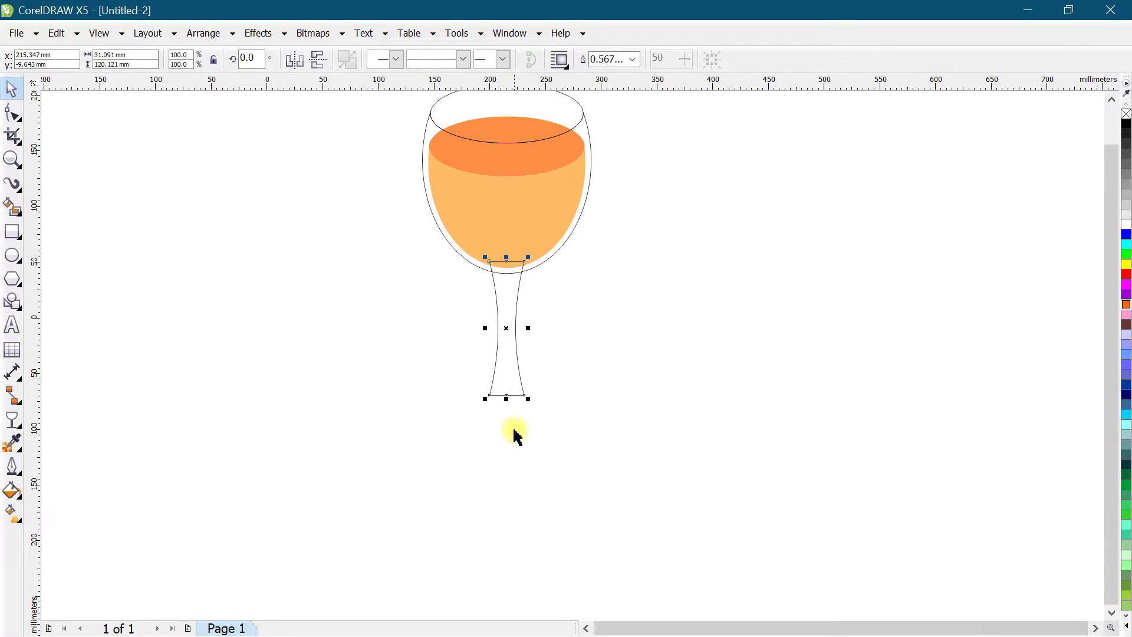
drag(507, 399, 506, 423)
click(528, 405)
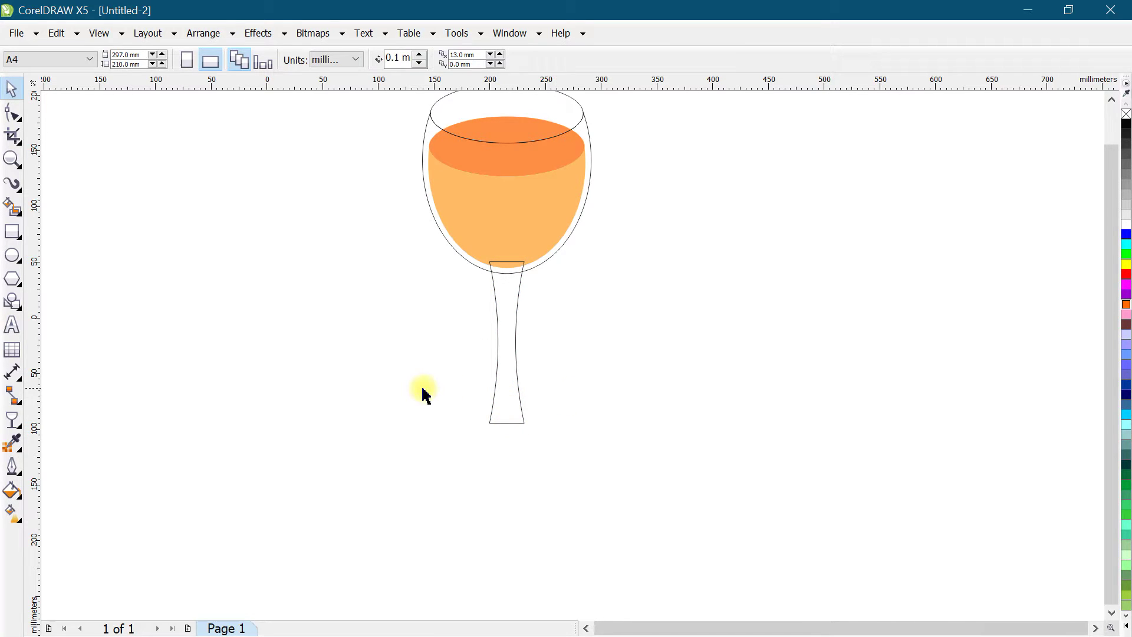
click(507, 421)
drag(507, 426, 510, 419)
click(318, 371)
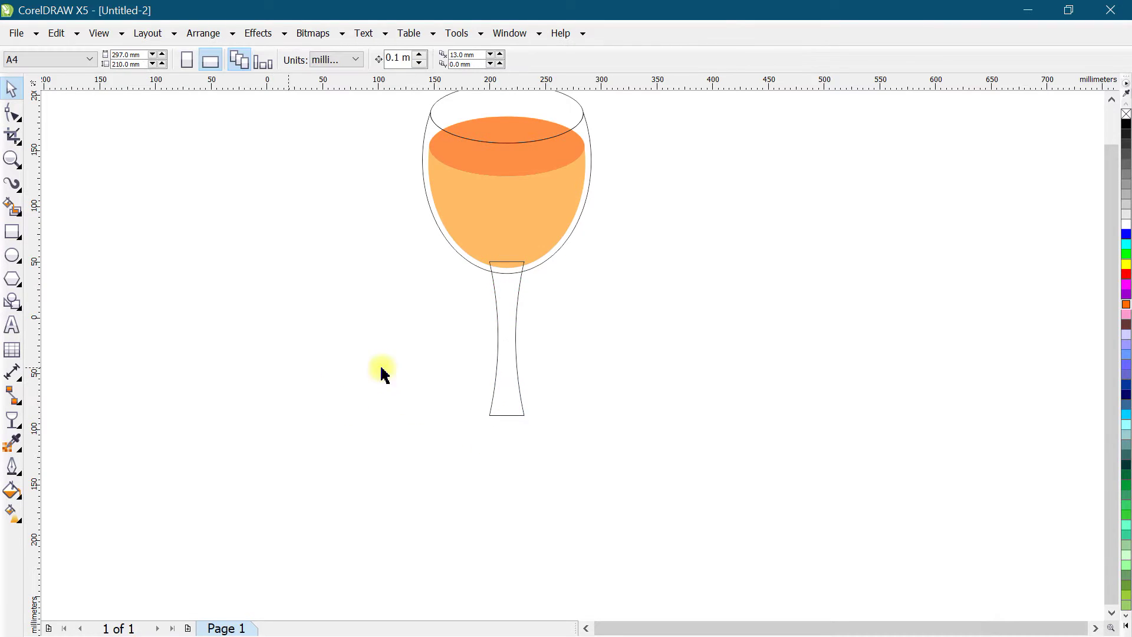
Draw a base ellipse about 108 mm wide and 54 mm high at the stem's foot, and centre it horizontally on the stem.
scroll(501, 420, up, 2)
click(12, 254)
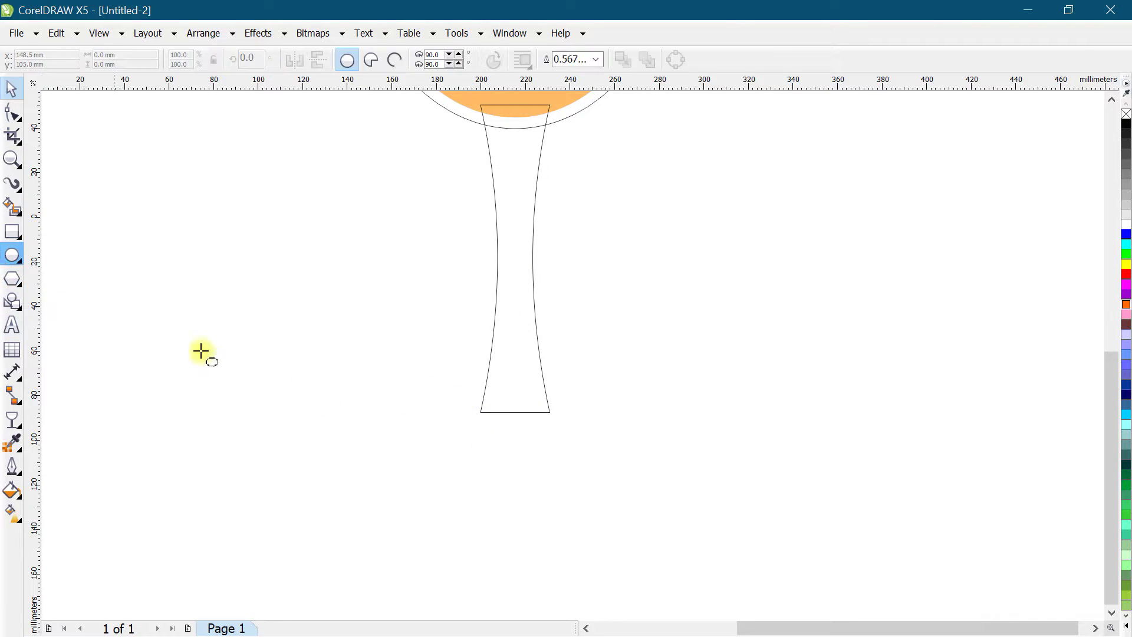
mouse_move(254, 371)
mouse_down()
mouse_move(410, 482)
mouse_move(494, 493)
mouse_up()
click(12, 88)
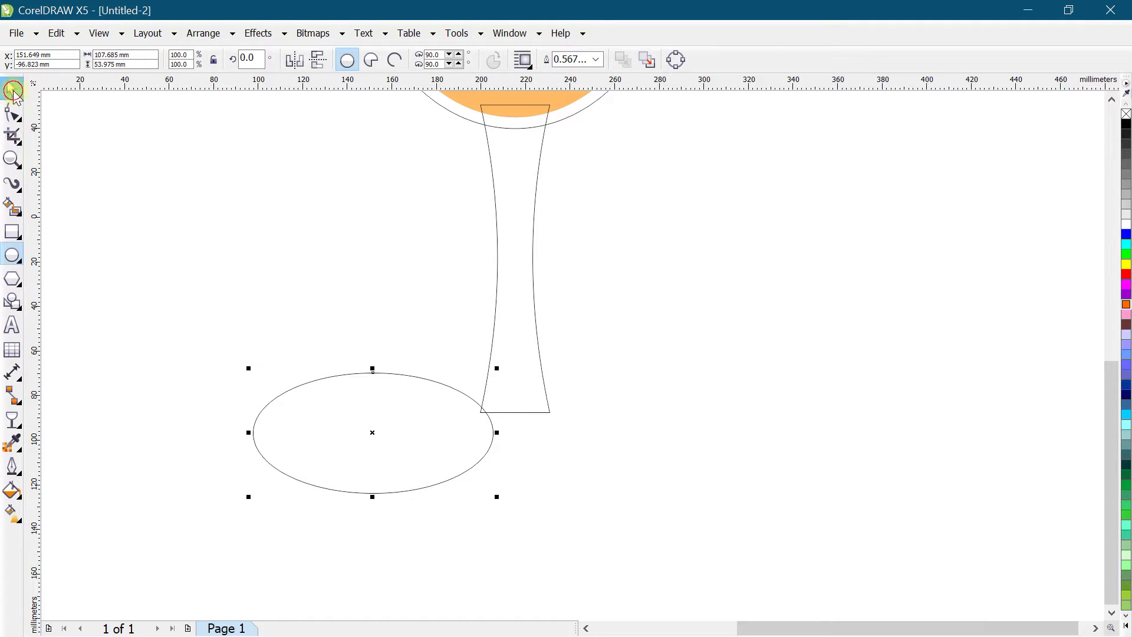
shift+click(497, 287)
key(c)
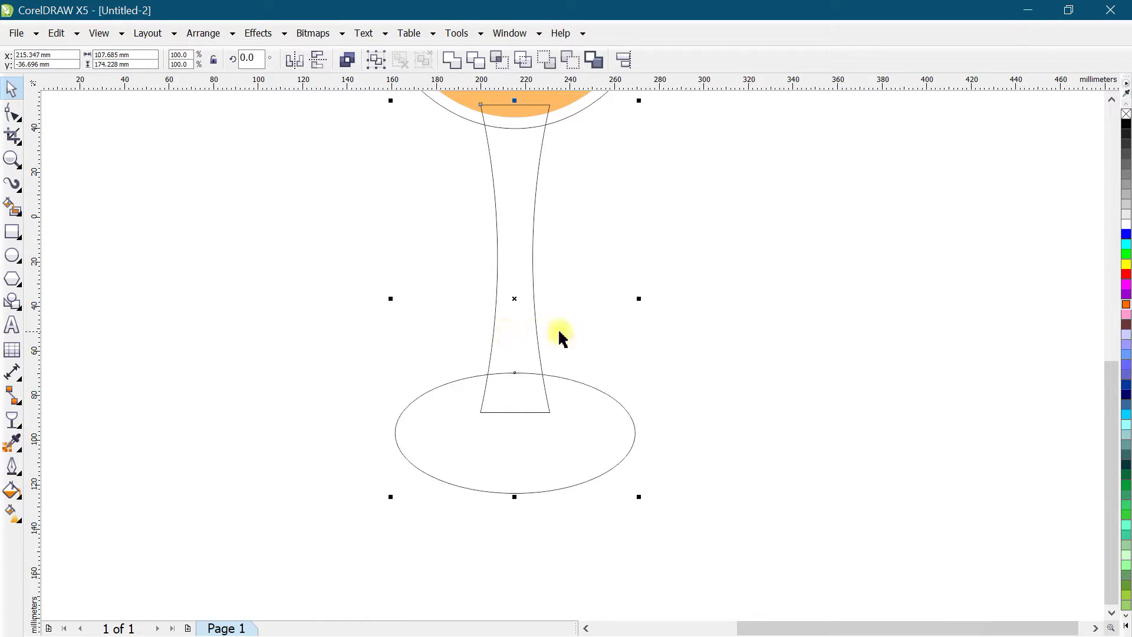
Raise the base ellipse about 3.7 mm, and add a copy scaled to 77% with its centre about 13.5 mm higher.
click(677, 324)
drag(599, 428, 599, 420)
click(599, 430)
click(598, 428)
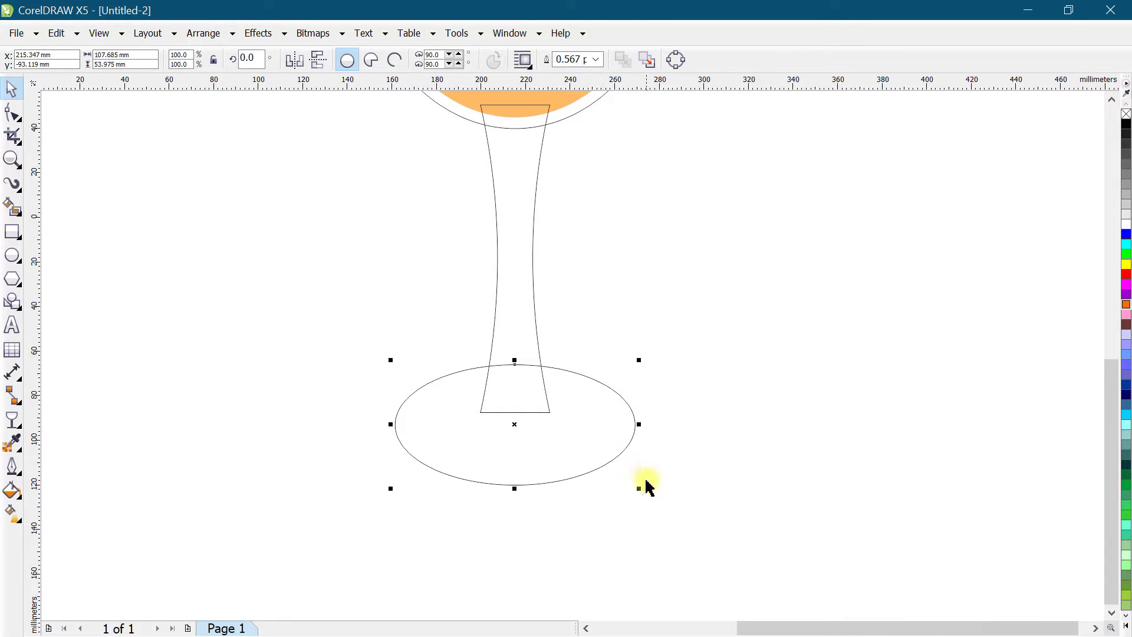
drag(640, 488, 613, 503)
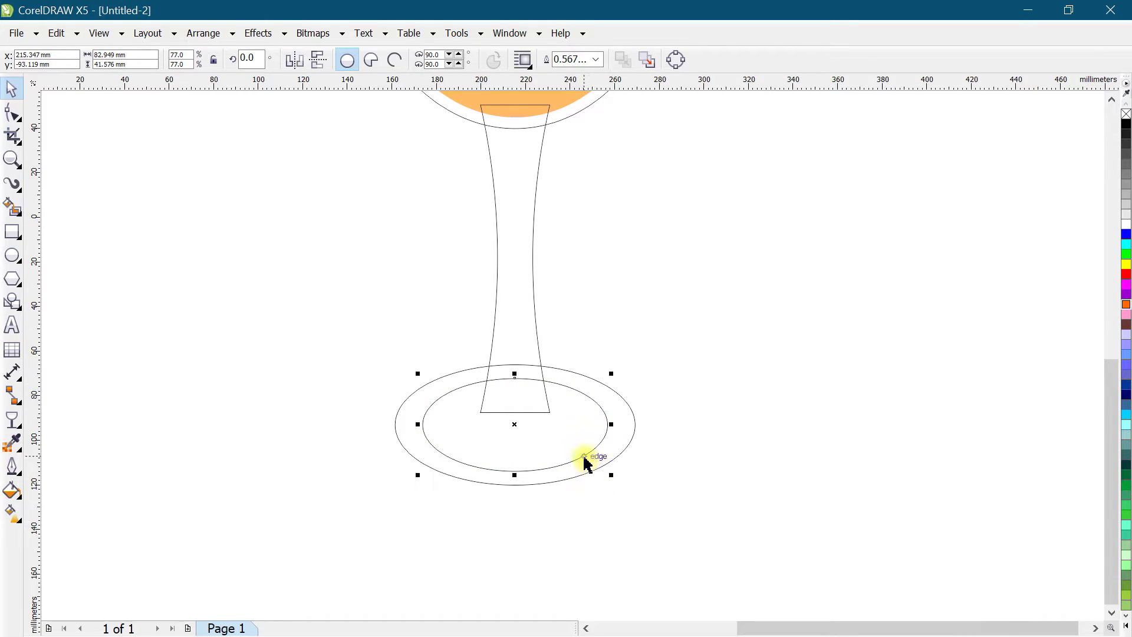
drag(584, 433, 585, 403)
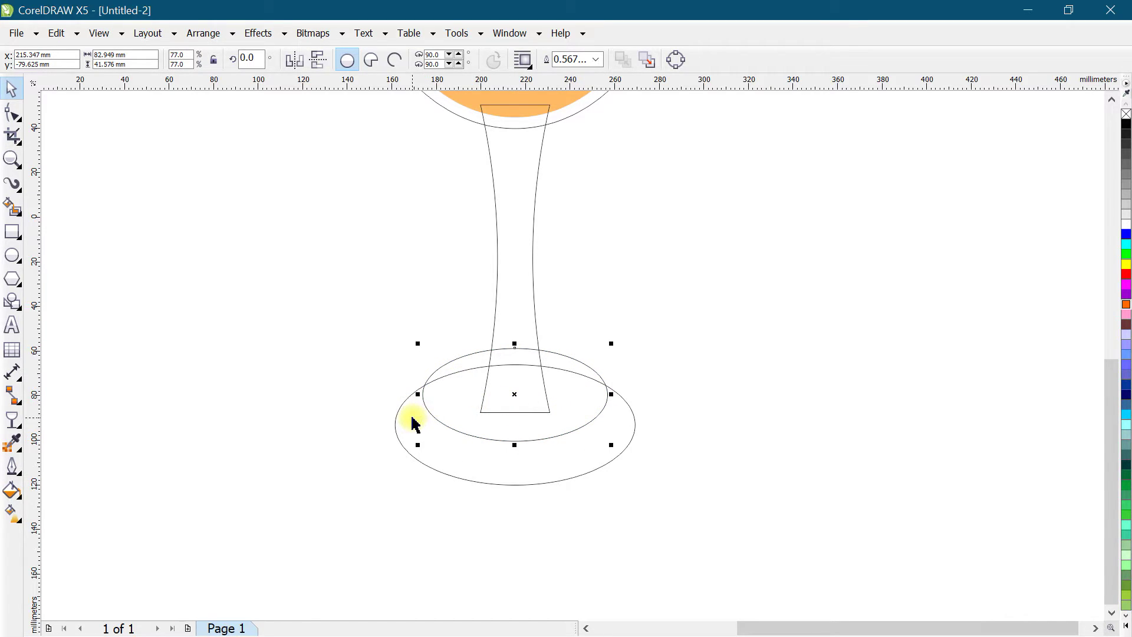
Weld the two base ellipses into one foot shape, and weld that foot to the stem.
shift+click(634, 422)
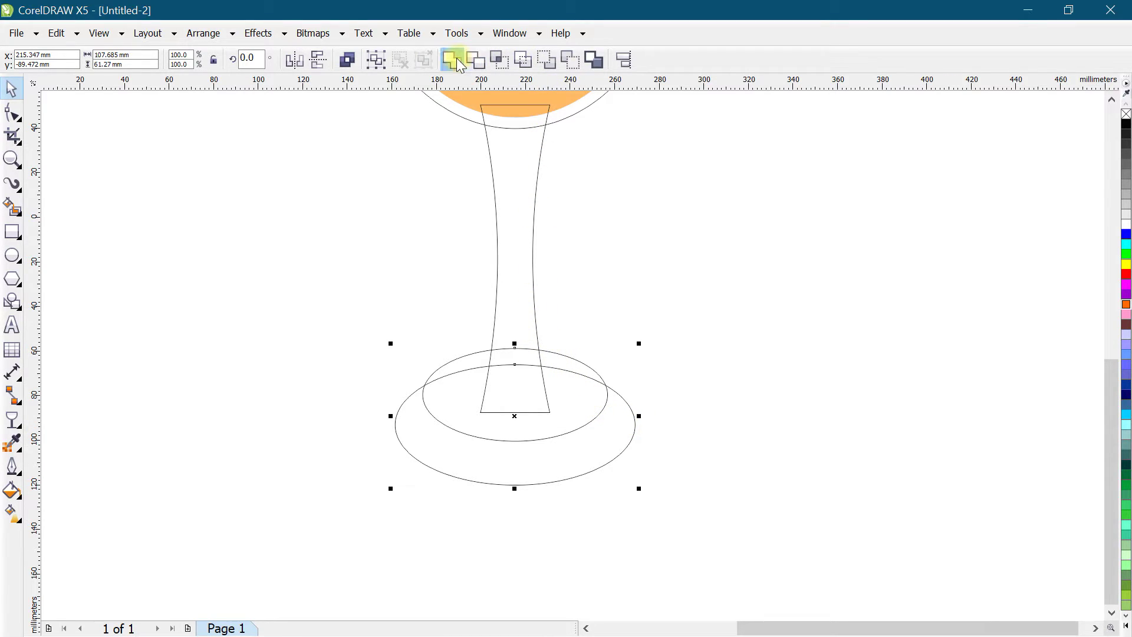
click(458, 61)
click(631, 364)
click(586, 377)
click(511, 300)
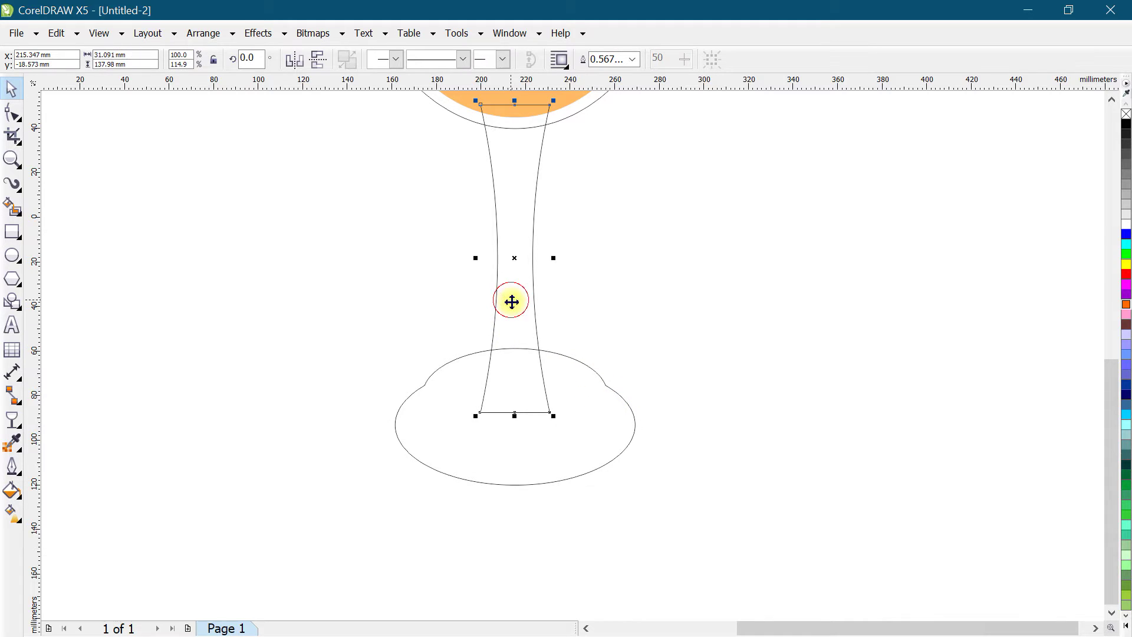
shift+click(597, 406)
click(458, 60)
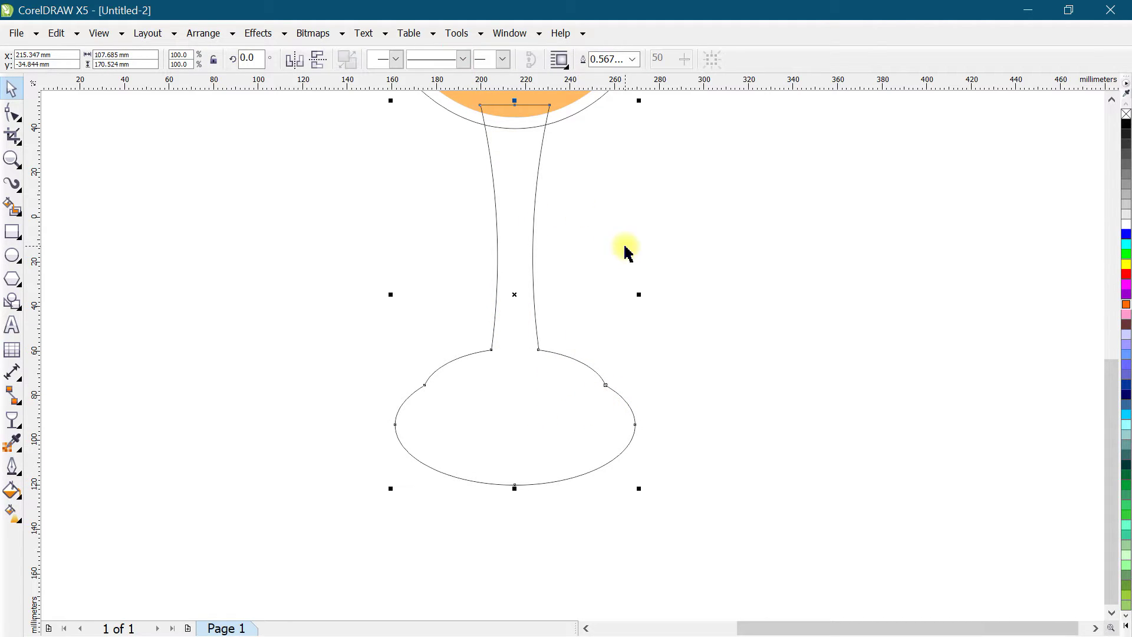
click(627, 252)
Weld the stem and foot to the outer glass body outline.
scroll(516, 380, down, 2)
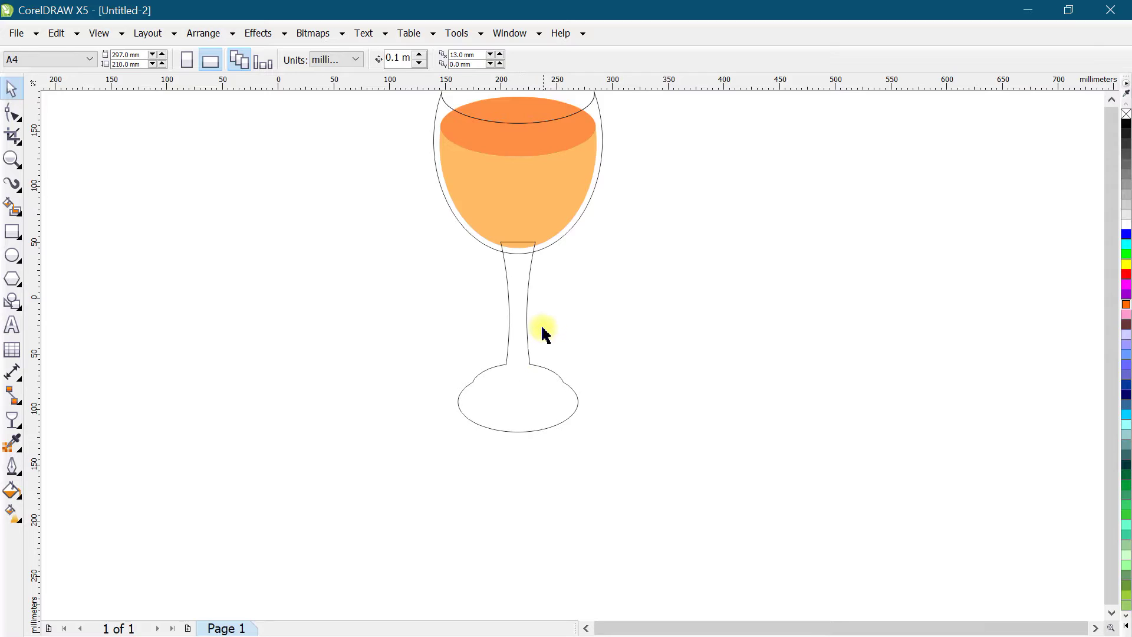
scroll(546, 330, down, 1)
scroll(557, 259, up, 1)
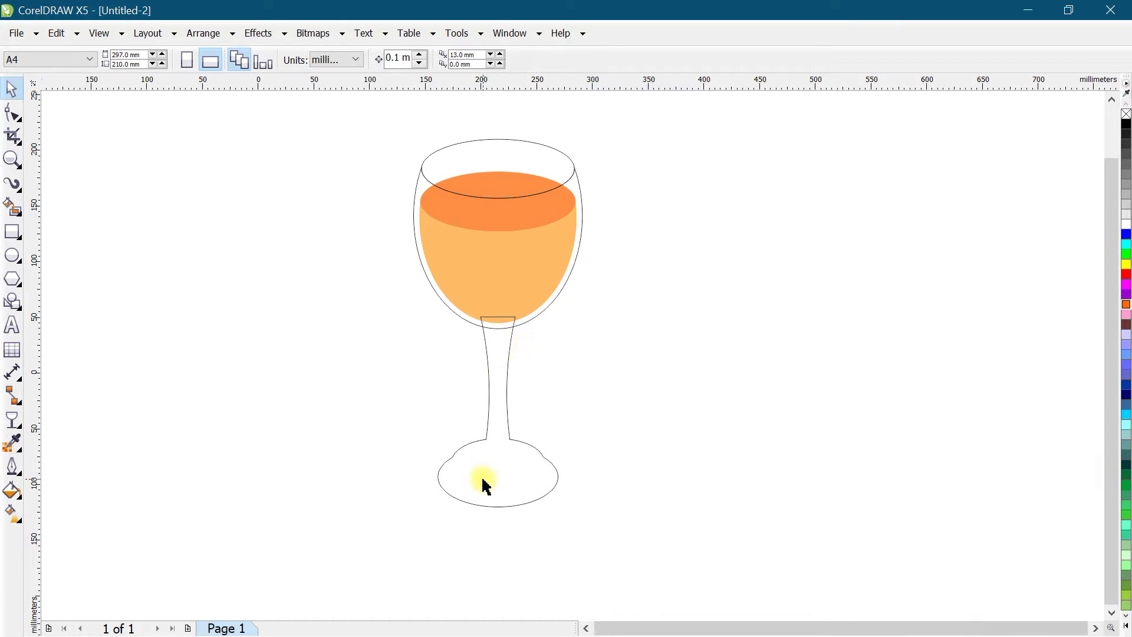
scroll(520, 374, up, 2)
click(506, 298)
shift+click(536, 267)
click(457, 63)
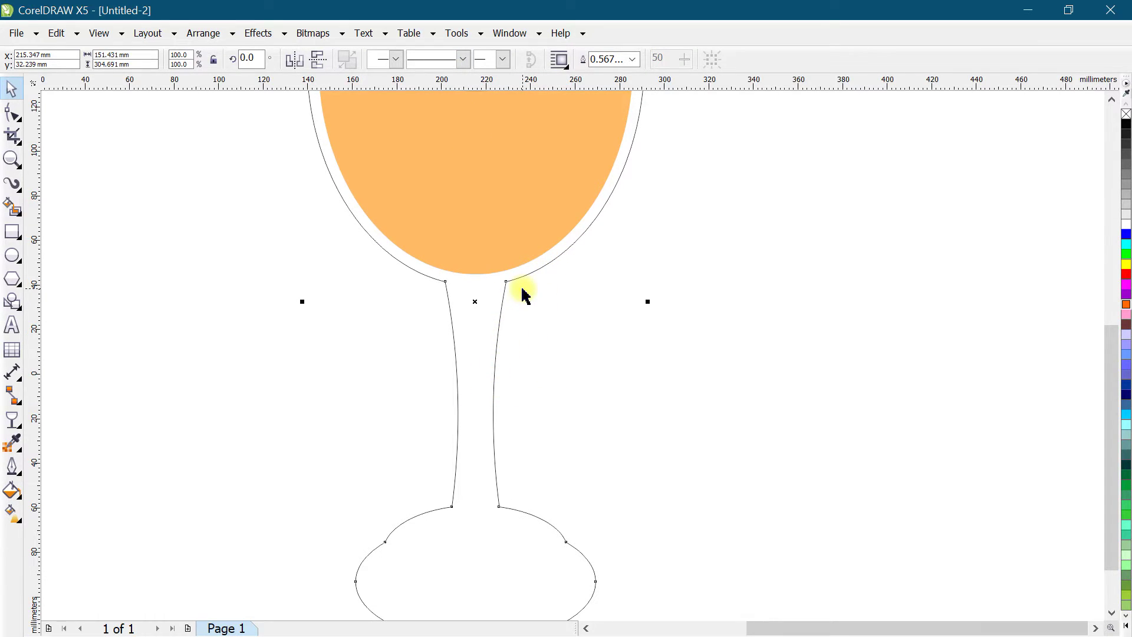
scroll(478, 301, down, 2)
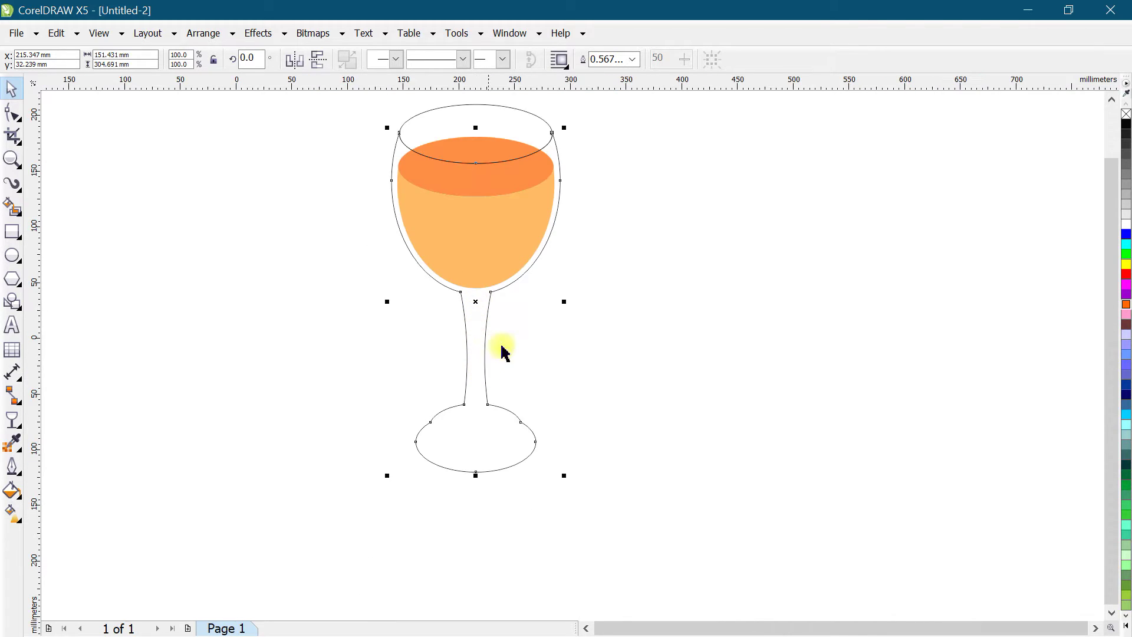
click(595, 335)
Draw a closed crescent-shaped B-spline highlight about 63 mm wide and 21 mm high across the upper part of the foot.
scroll(461, 470, up, 1)
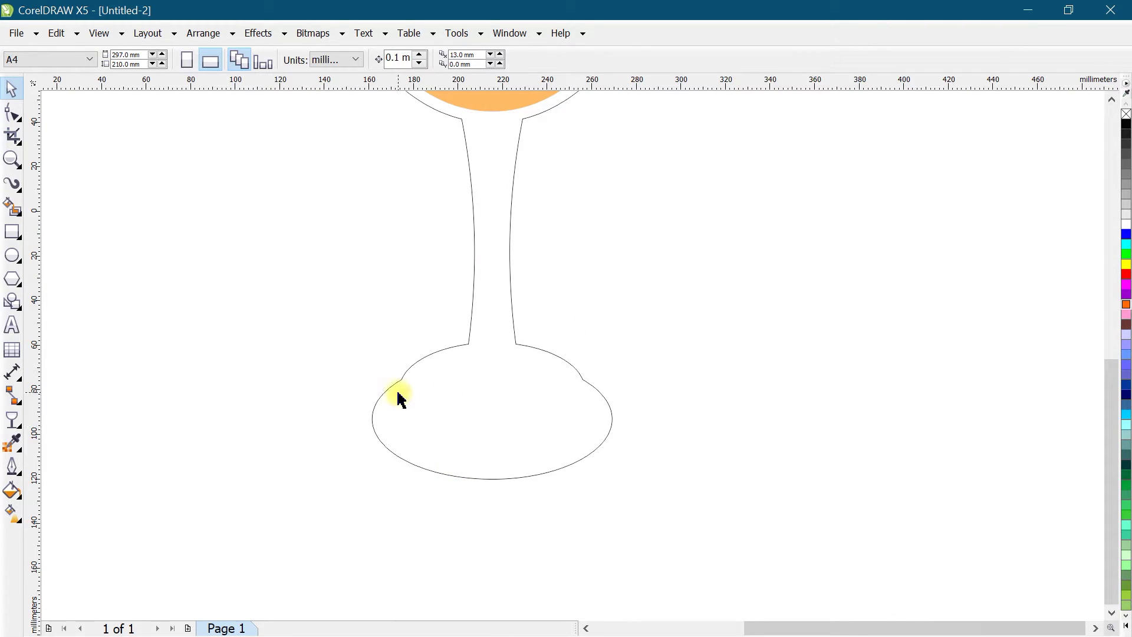
scroll(470, 432, up, 1)
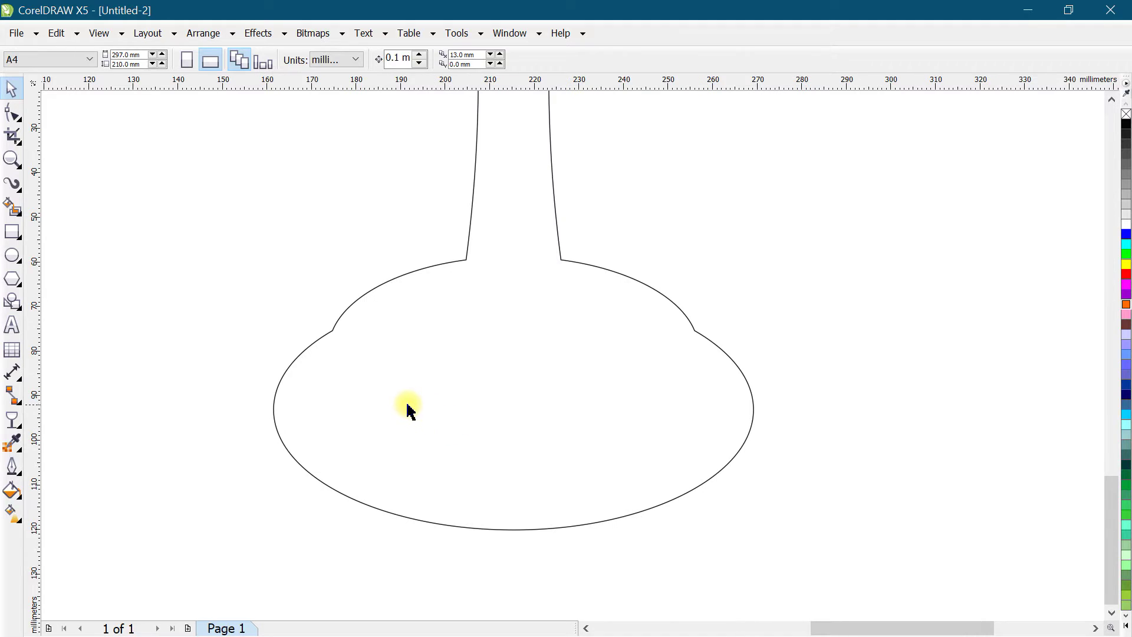
scroll(406, 405, down, 1)
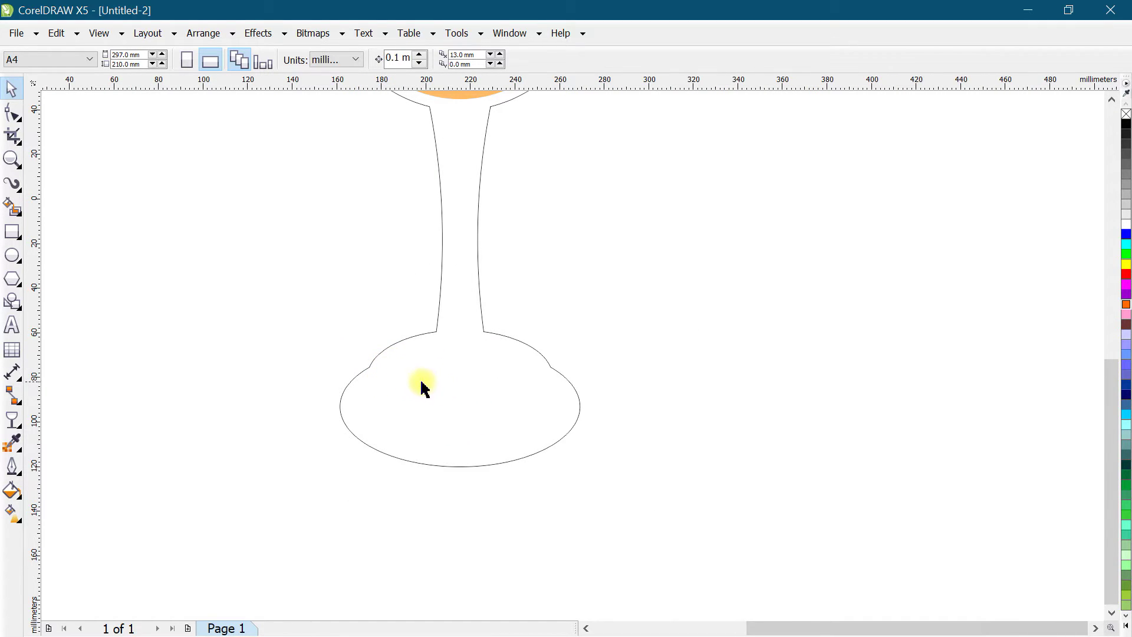
click(14, 185)
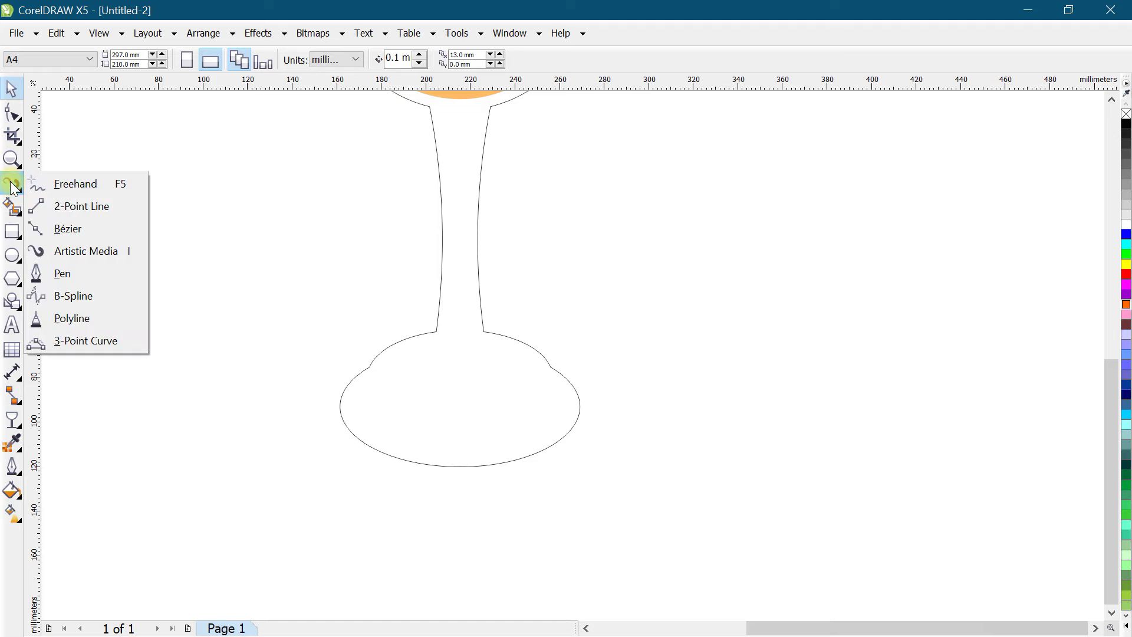
click(94, 295)
scroll(366, 394, up, 2)
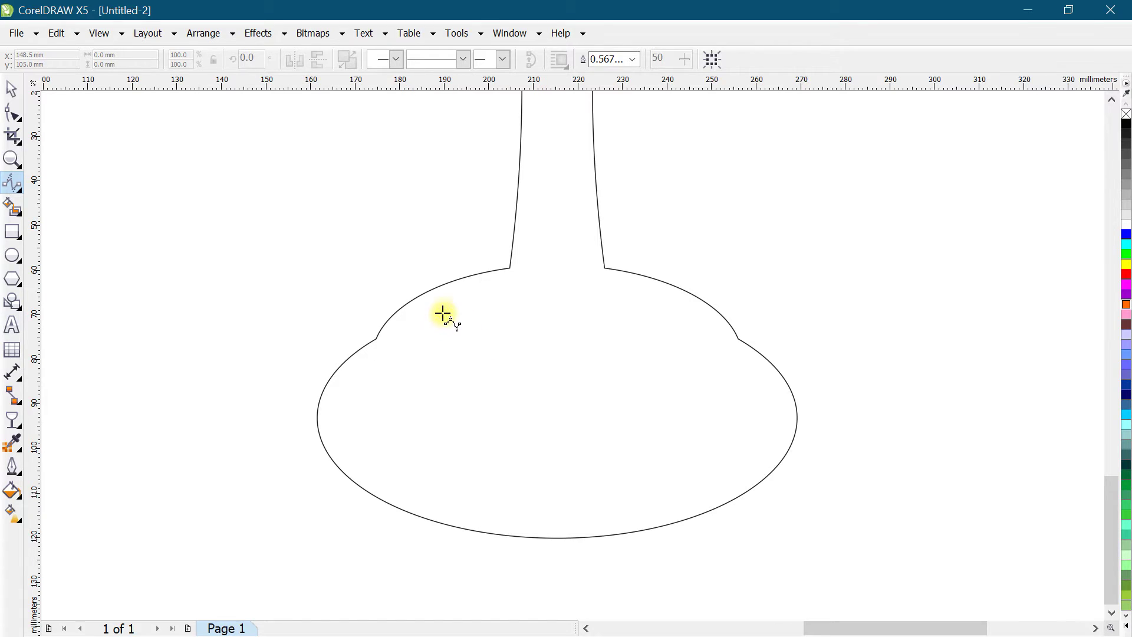
click(447, 294)
click(407, 318)
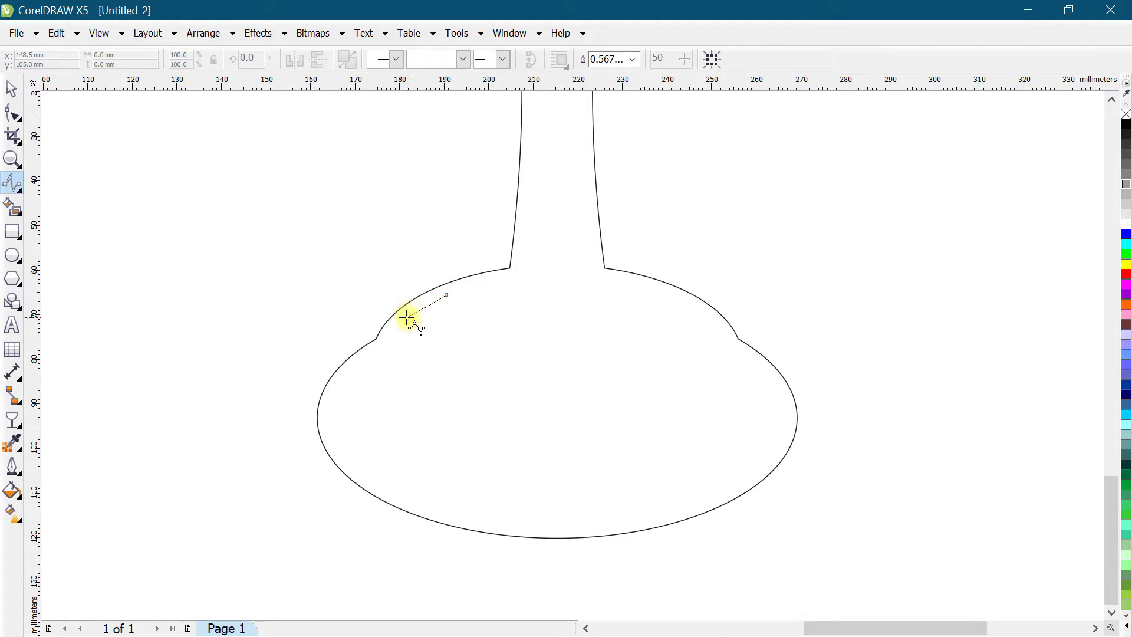
click(395, 342)
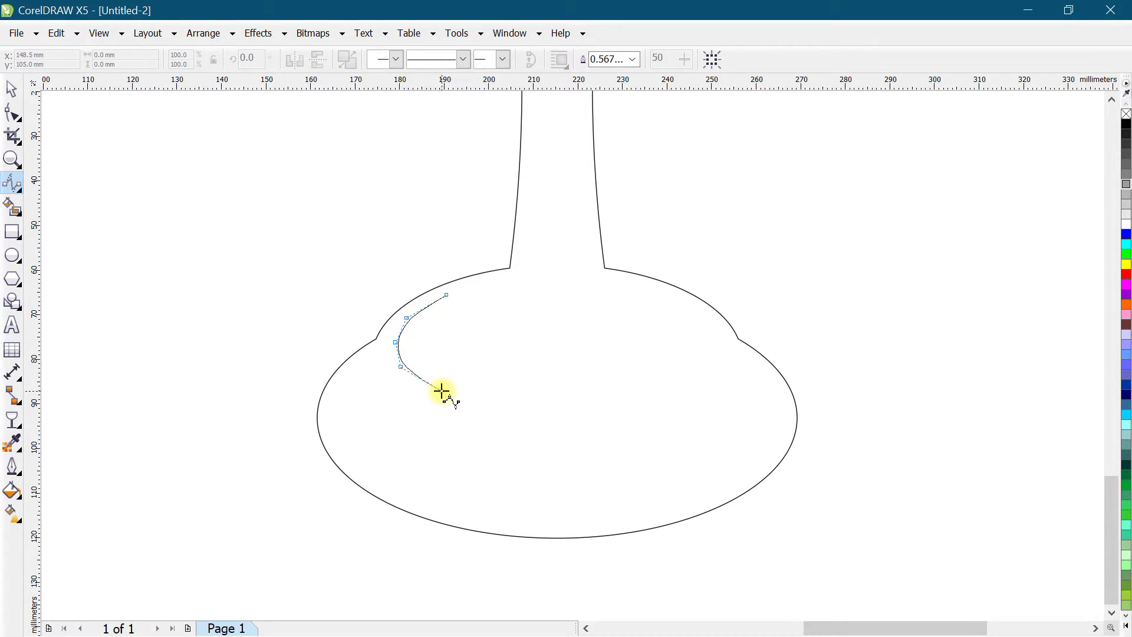
click(470, 395)
click(567, 400)
click(659, 382)
click(685, 357)
click(664, 333)
click(624, 358)
click(574, 370)
click(497, 367)
click(453, 358)
click(427, 339)
click(434, 321)
click(453, 304)
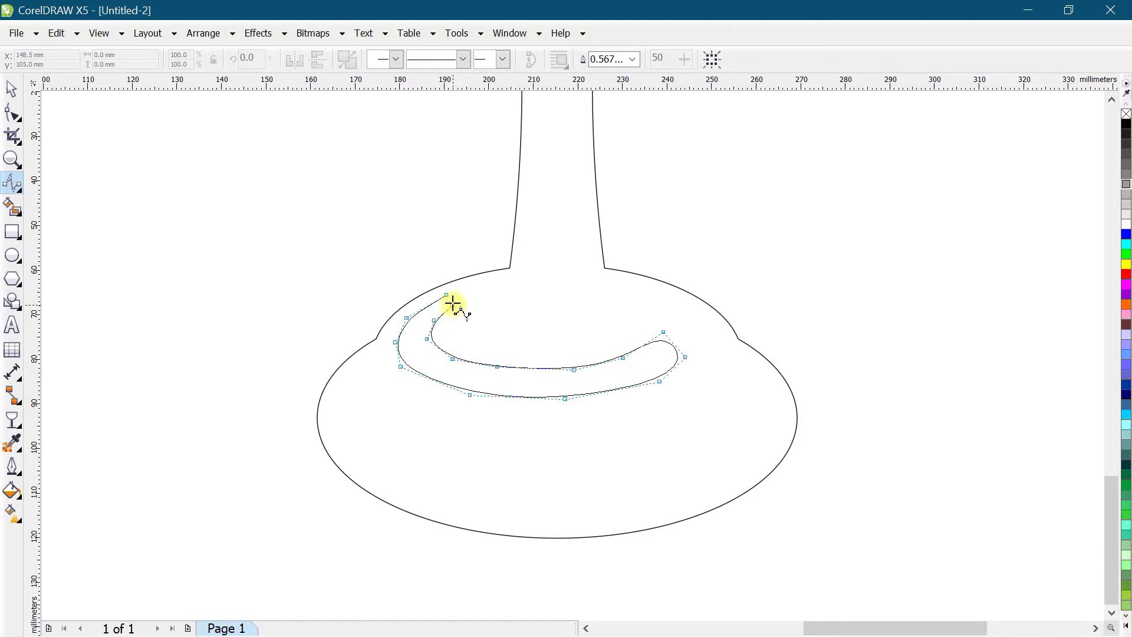
click(447, 300)
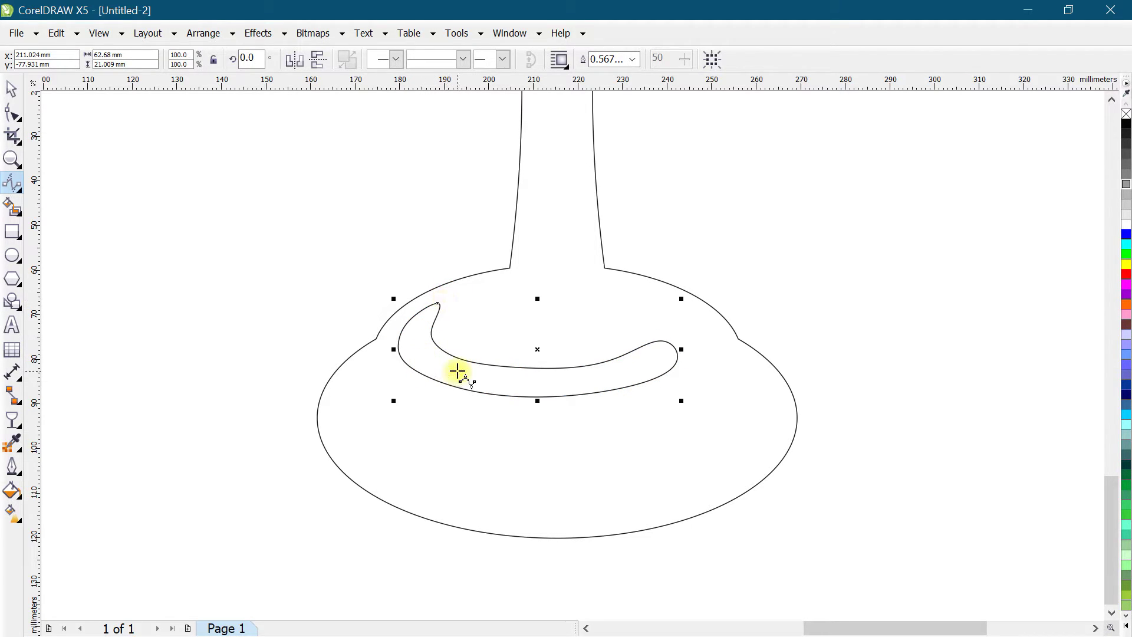
Draw a closed B-spline crescent about 101 mm wide and 35 mm high along the inside of the foot's lower edge.
click(334, 394)
click(330, 423)
click(351, 465)
click(399, 501)
click(481, 524)
click(593, 529)
click(691, 503)
click(752, 477)
click(791, 430)
click(776, 377)
click(750, 363)
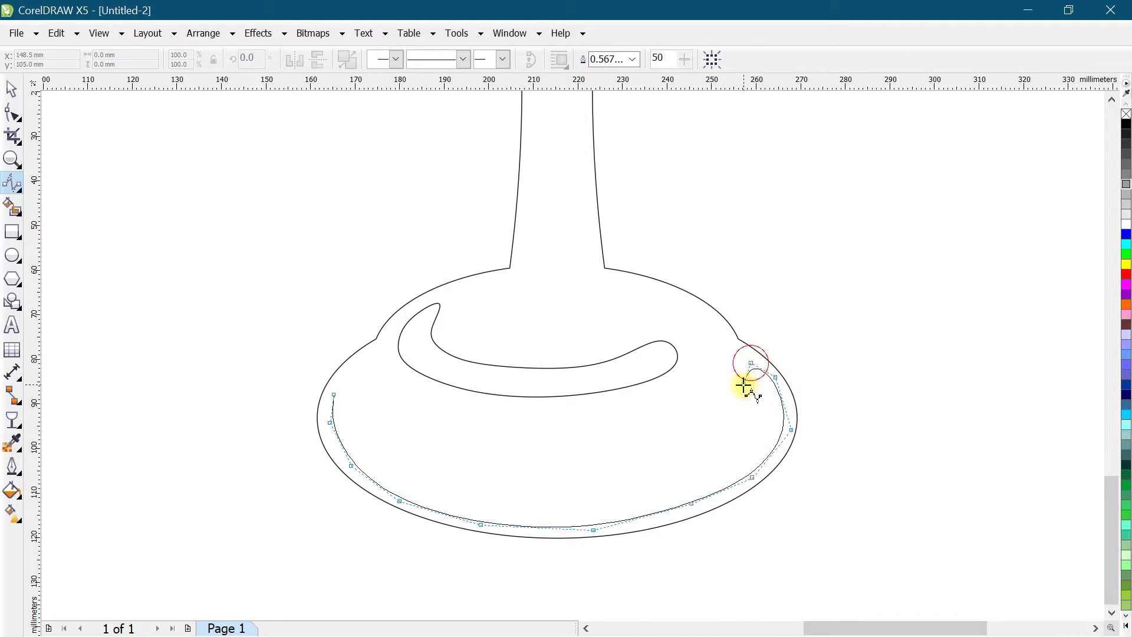
click(759, 399)
click(752, 430)
click(703, 475)
click(637, 492)
click(547, 502)
click(461, 495)
click(376, 455)
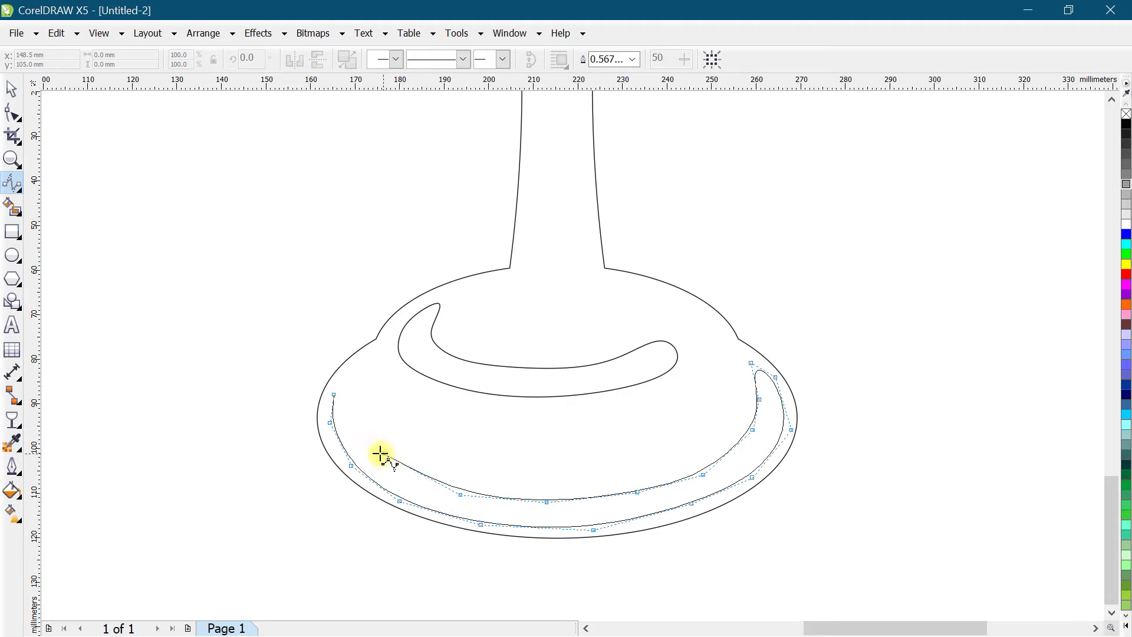
click(352, 416)
click(350, 370)
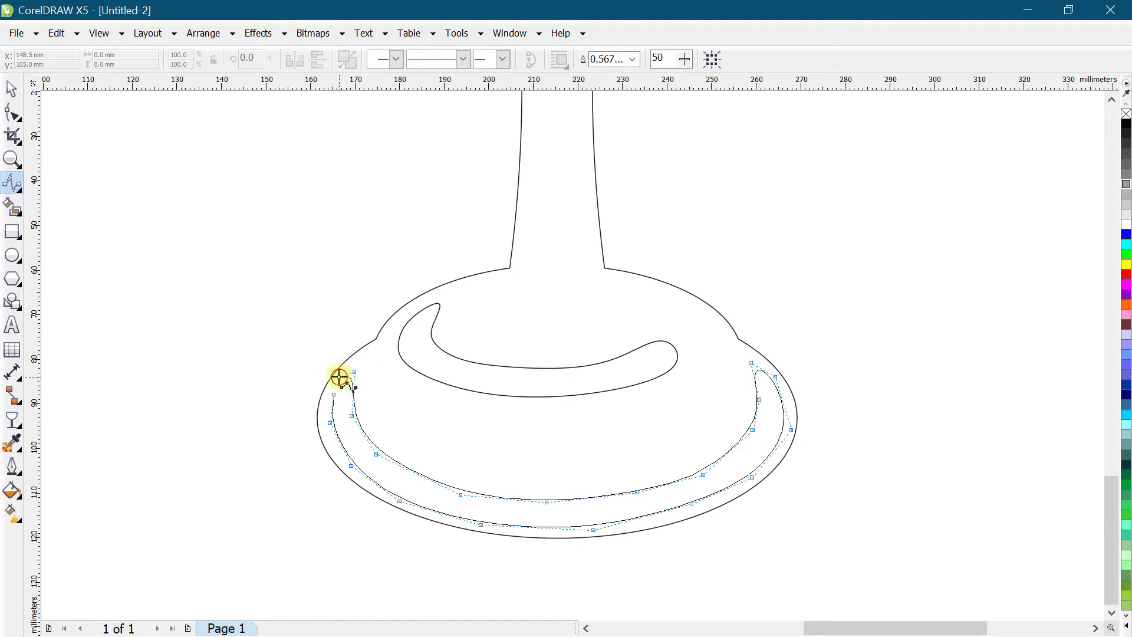
click(334, 395)
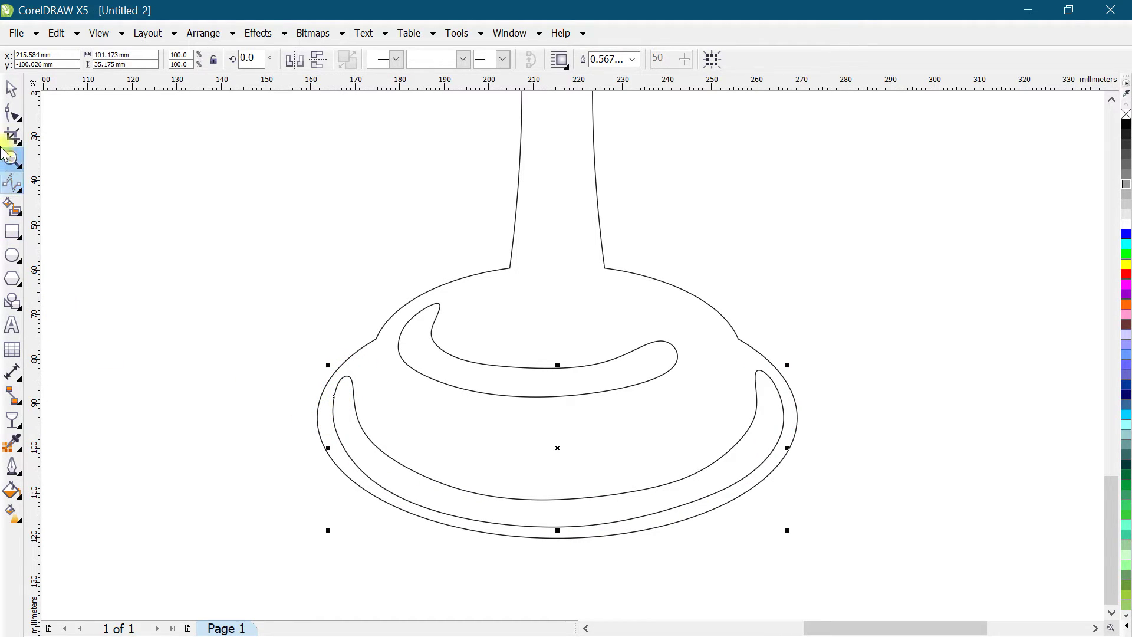
Fill the upper, smaller crescent on the foot with light grey.
click(11, 88)
click(556, 397)
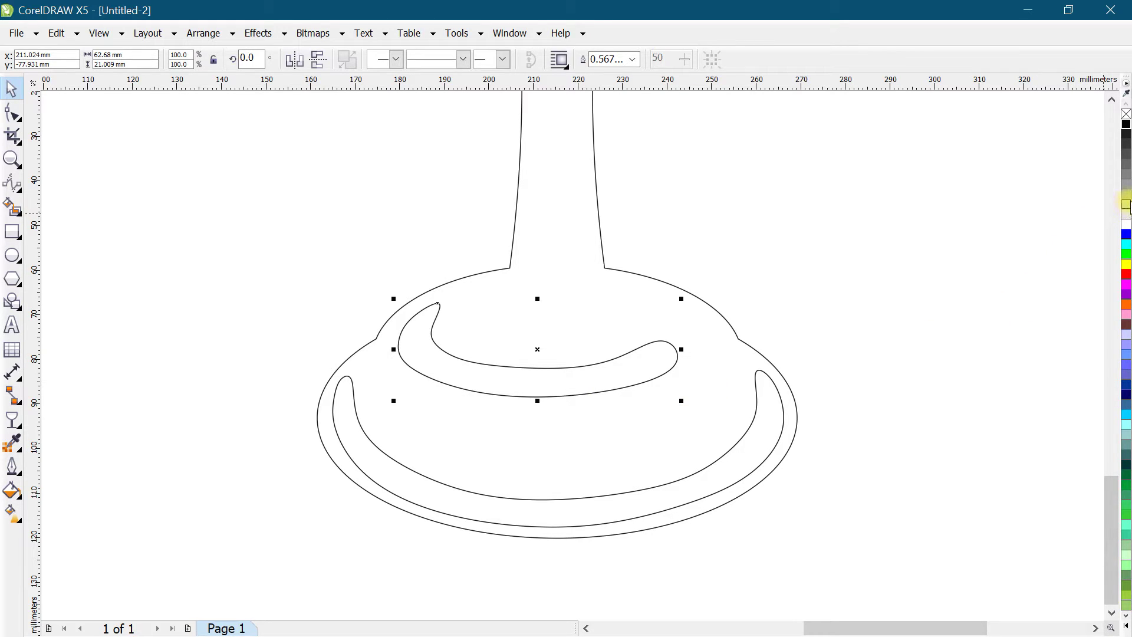
click(1126, 197)
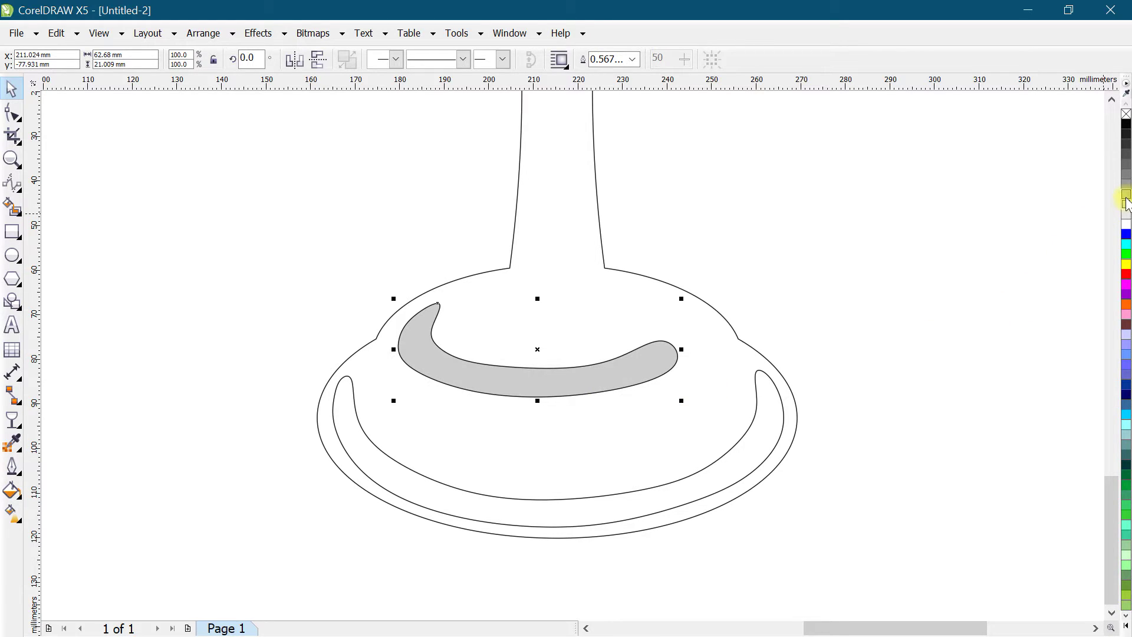
Remove the outlines from both crescents on the foot and fill the larger, lower one with medium grey.
right_click(1126, 115)
click(721, 451)
click(740, 442)
click(1124, 177)
click(1125, 194)
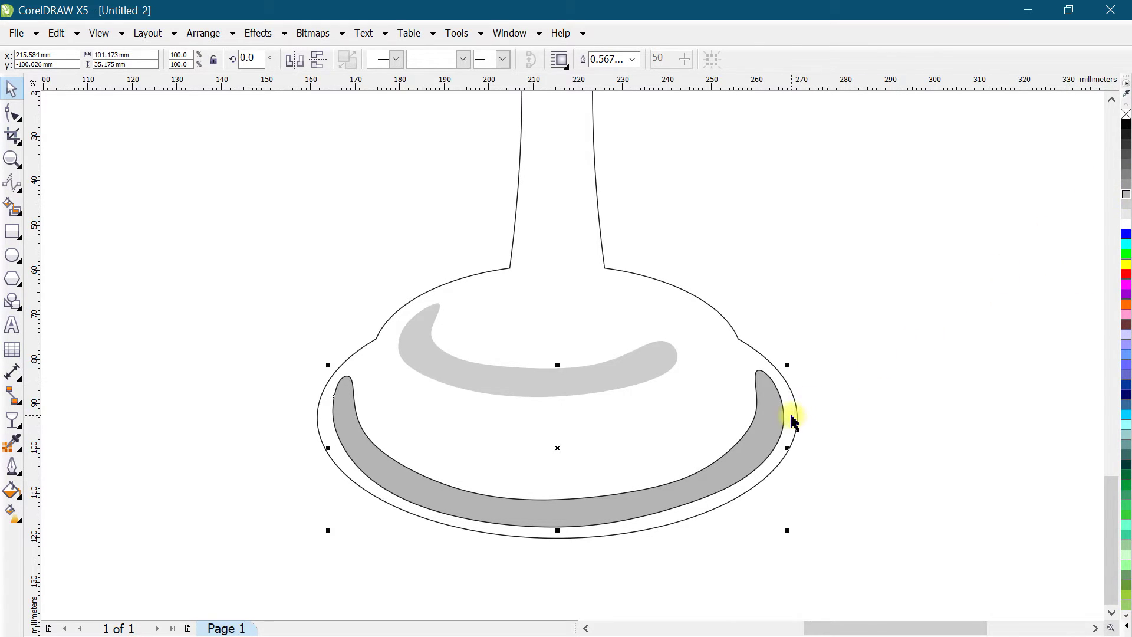
right_click(1126, 112)
click(910, 235)
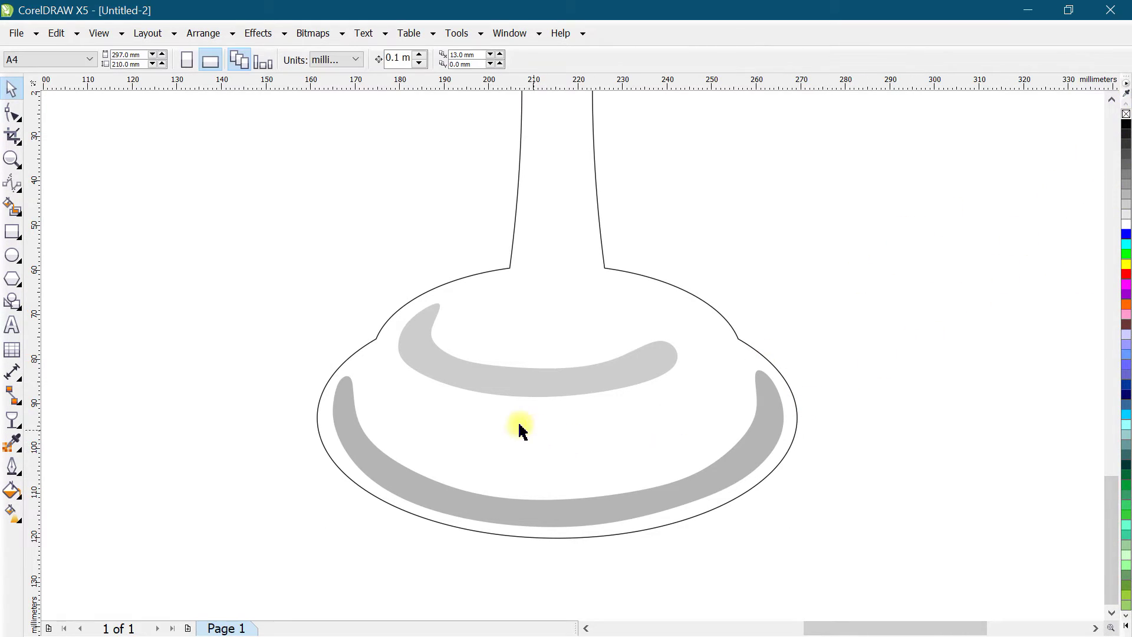
Convert the upper foot crescent to a 300 dpi RGB bitmap with anti-aliasing and a transparent background.
scroll(515, 426, down, 4)
scroll(532, 353, up, 5)
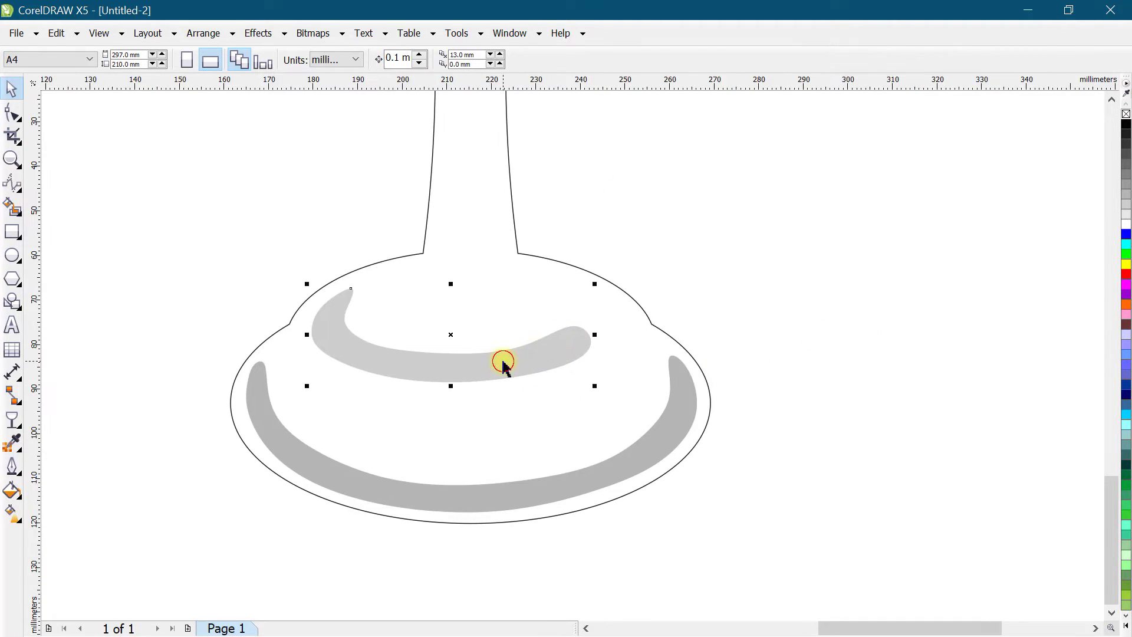
click(501, 360)
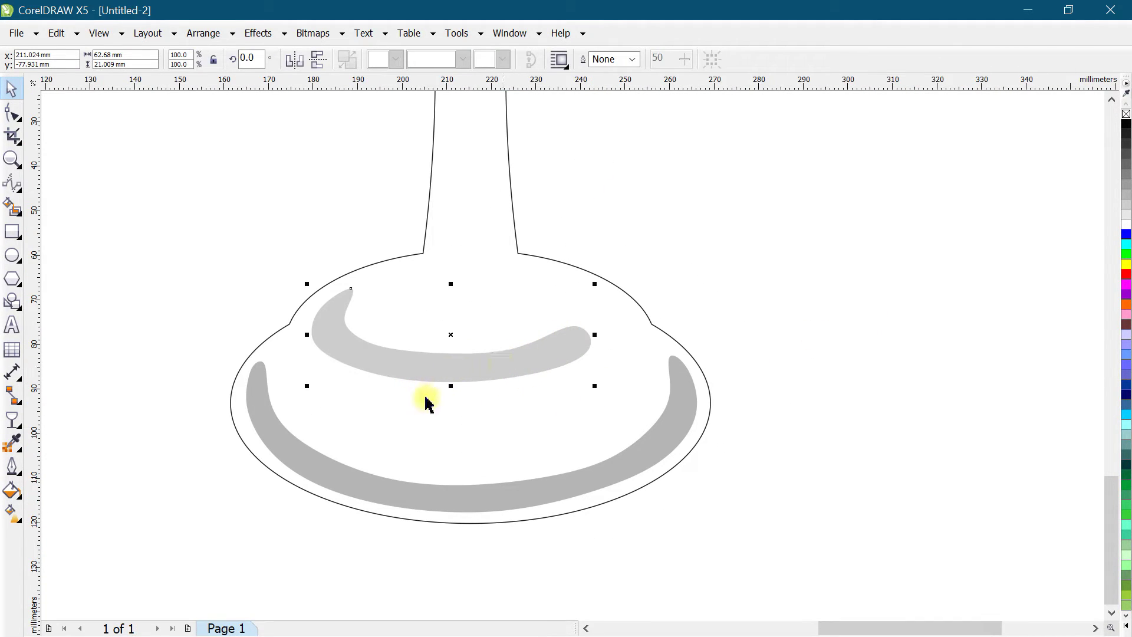
click(314, 33)
click(358, 13)
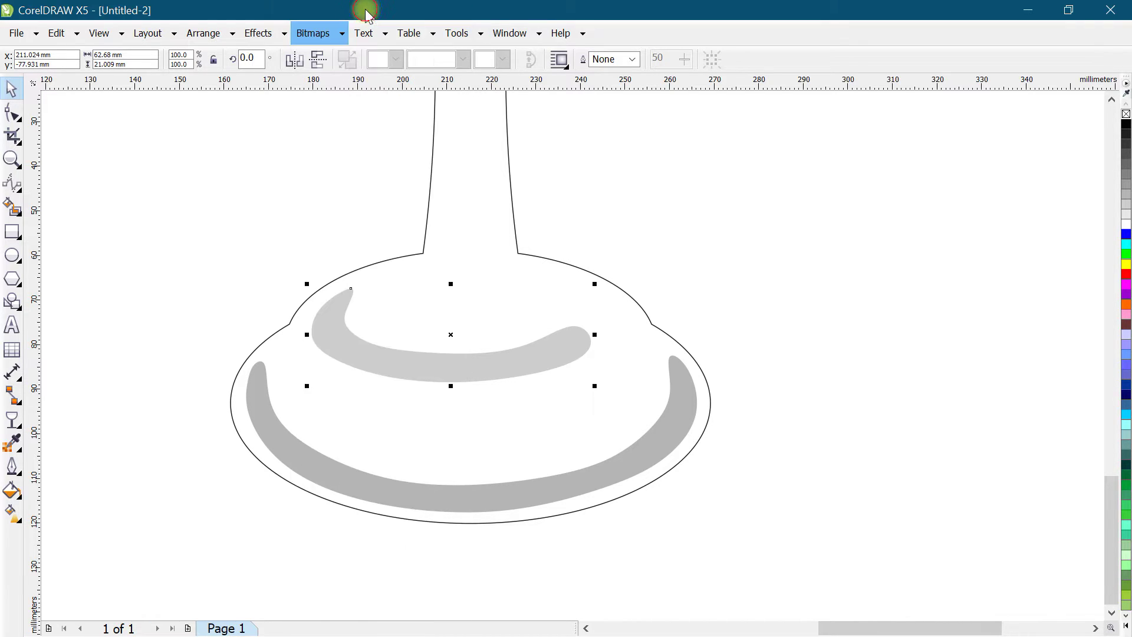
drag(766, 155, 732, 130)
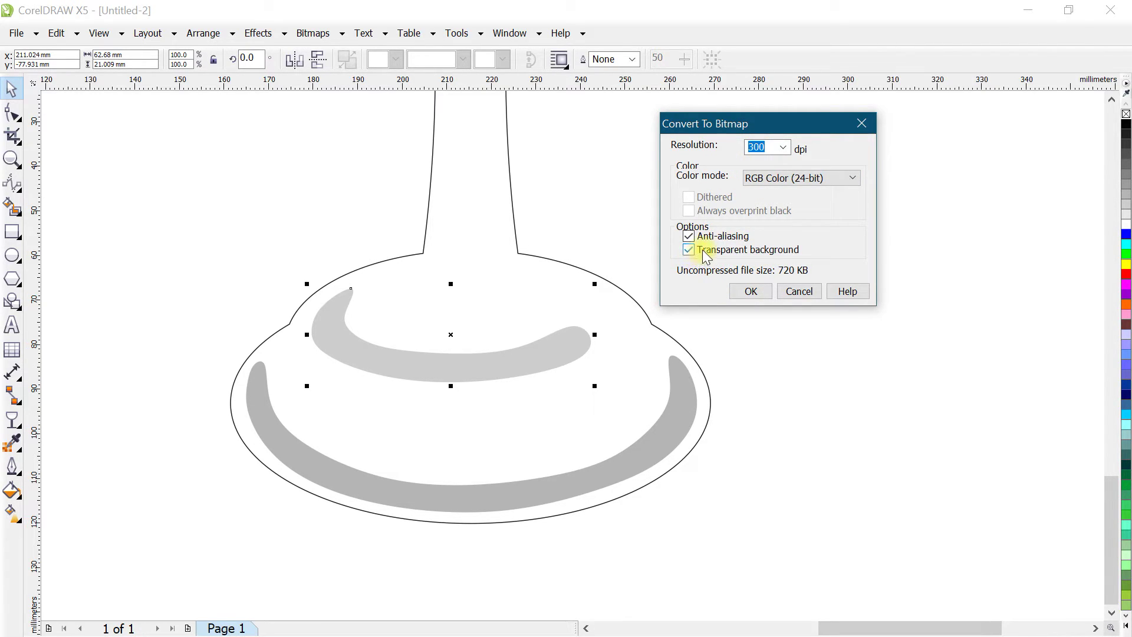
click(747, 291)
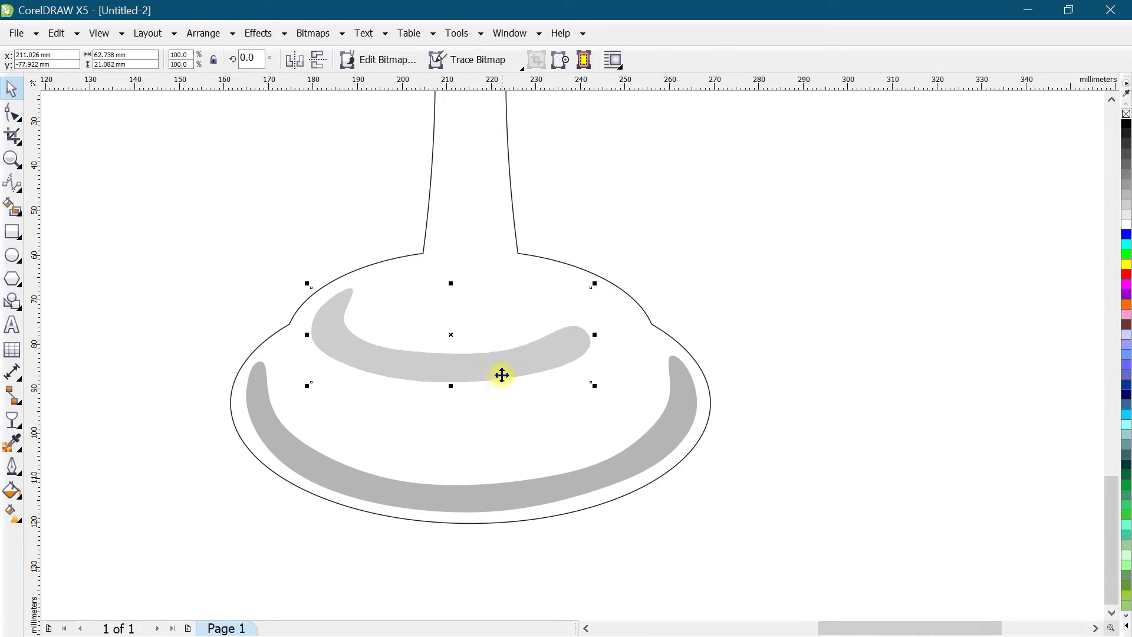
Apply a Gaussian blur with a 19-pixel radius to the upper crescent bitmap.
click(313, 33)
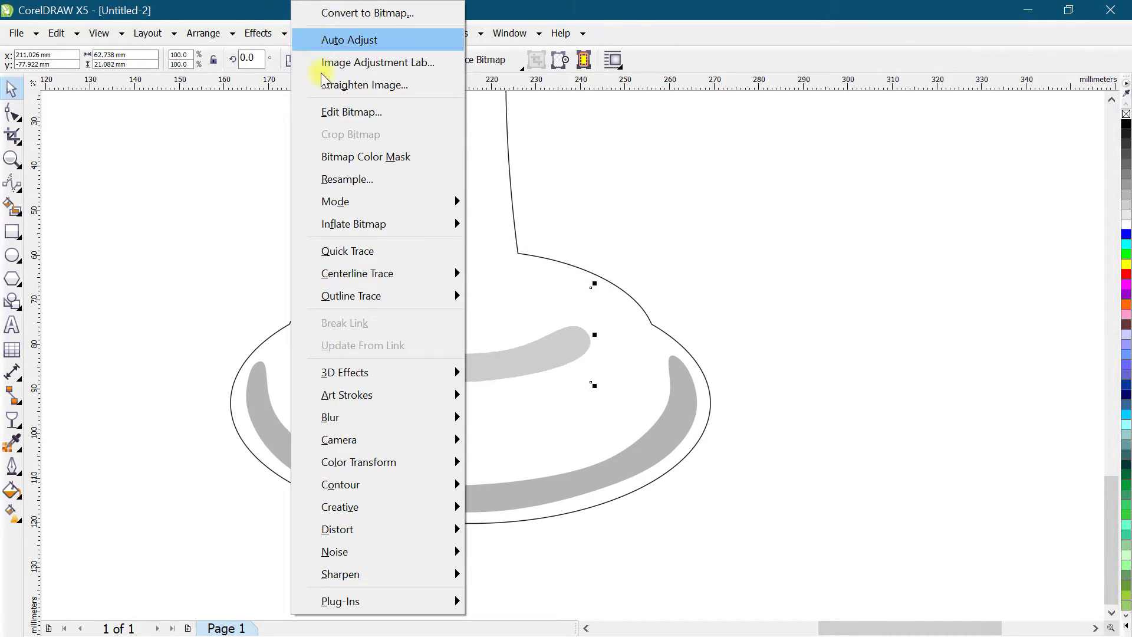
mouse_move(365, 418)
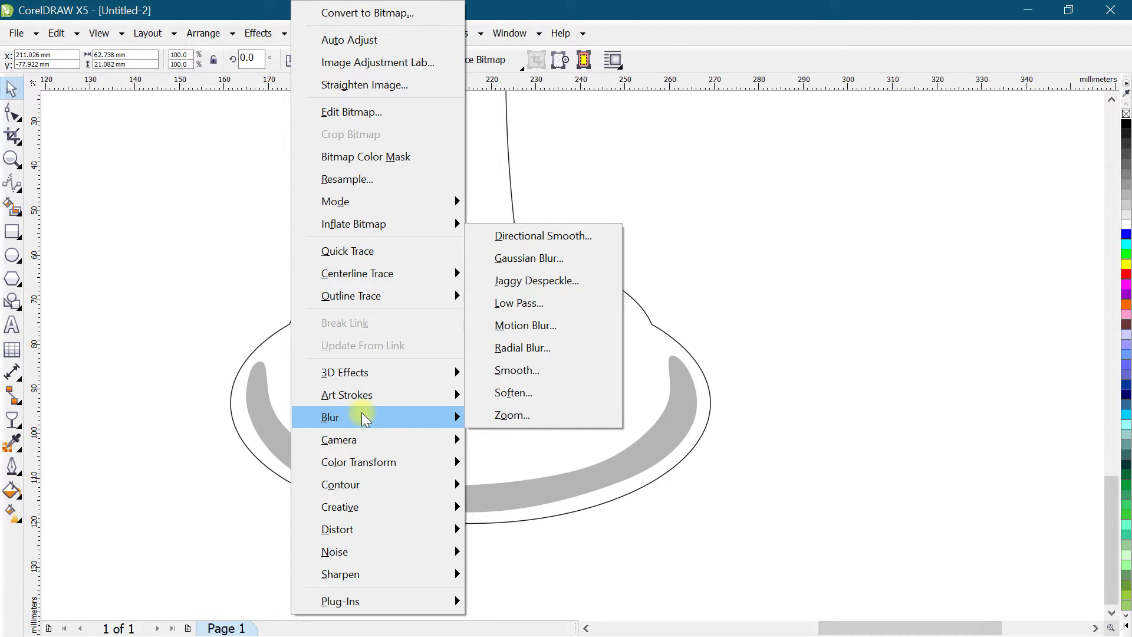
click(549, 258)
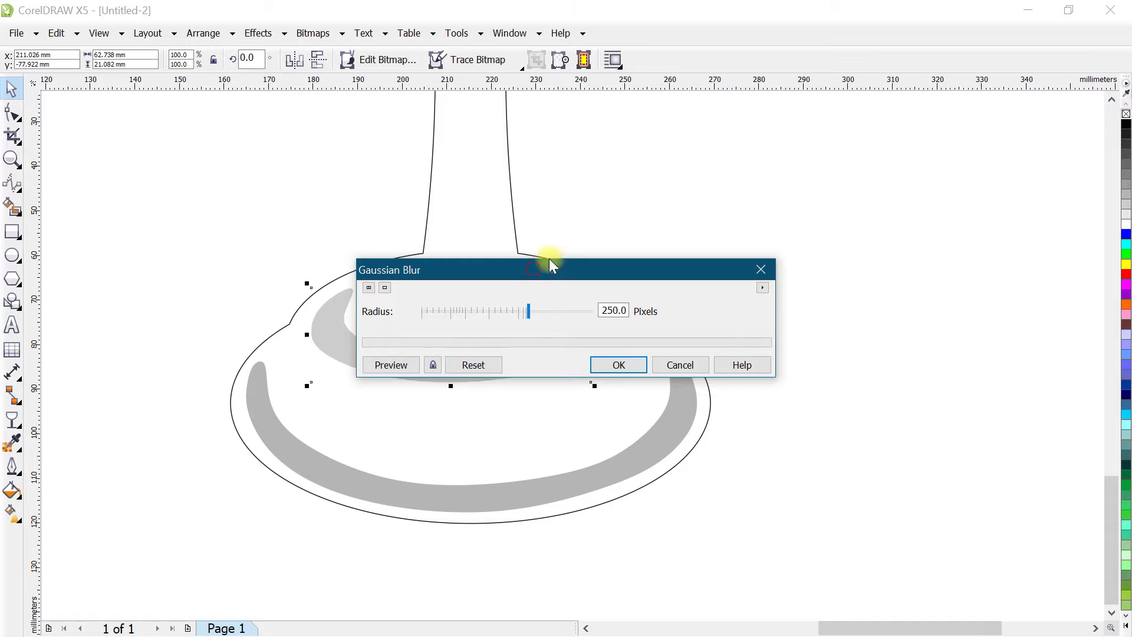
click(624, 203)
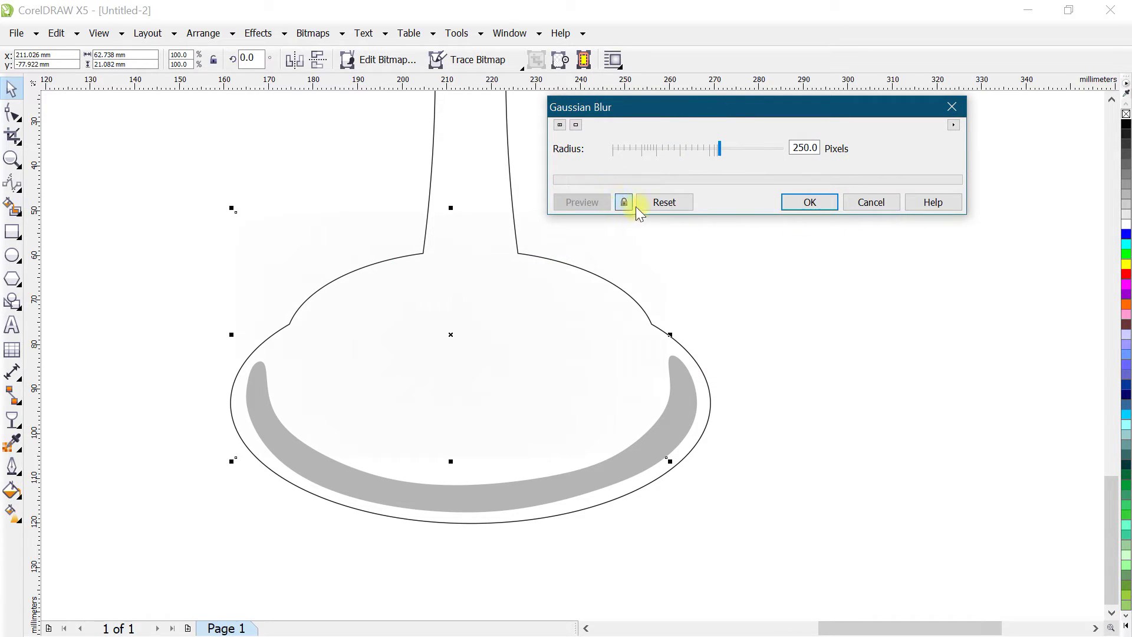
drag(712, 155, 682, 153)
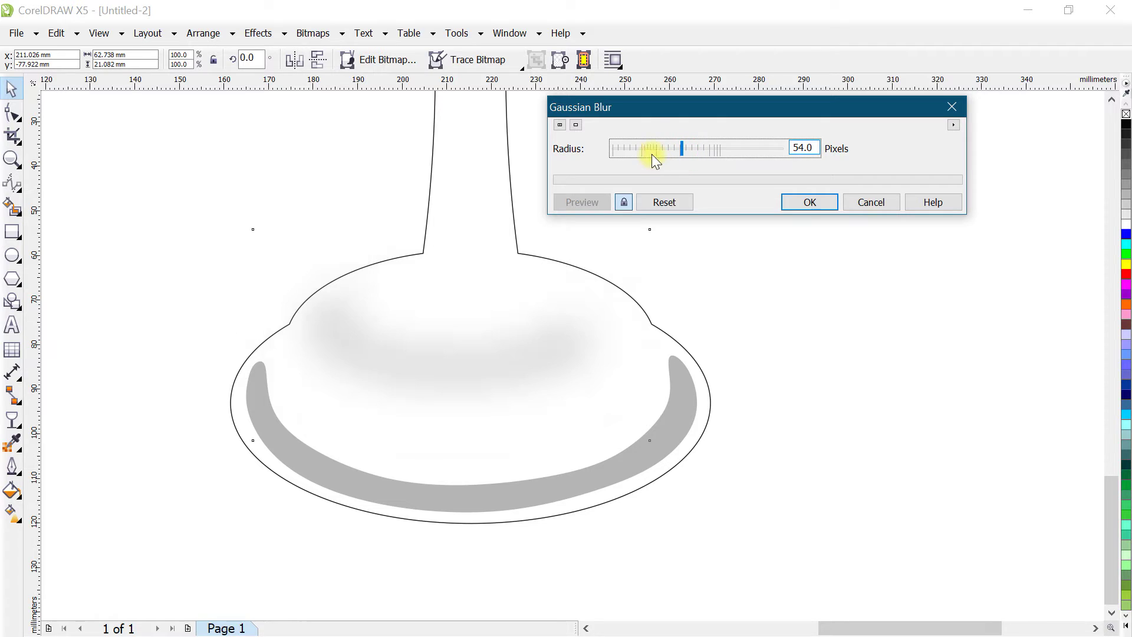
click(662, 151)
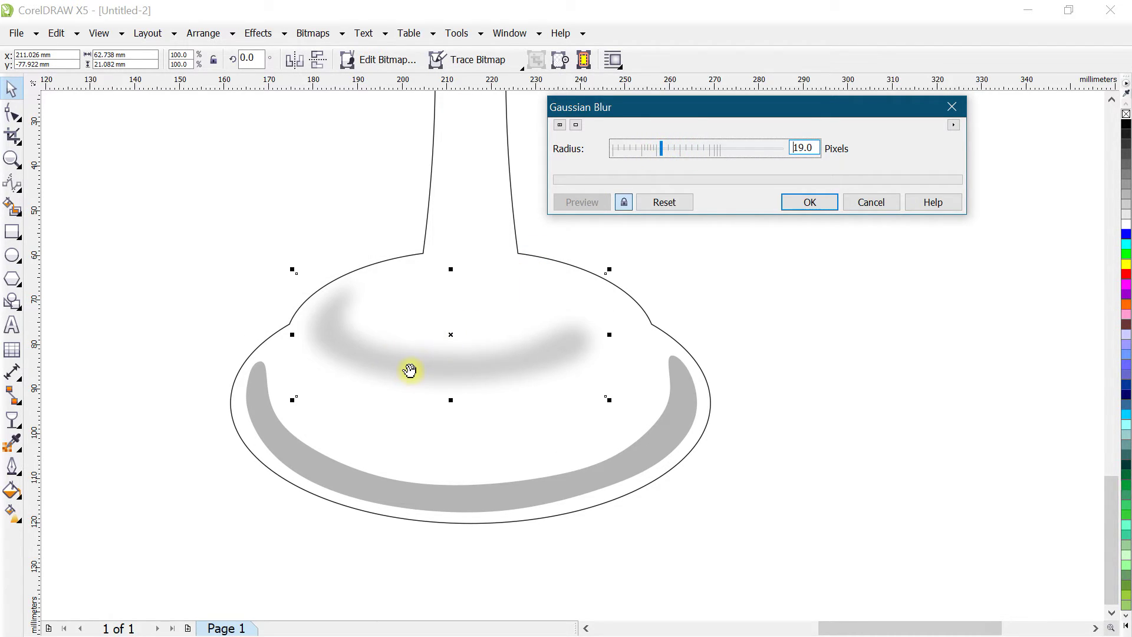
click(806, 204)
click(763, 281)
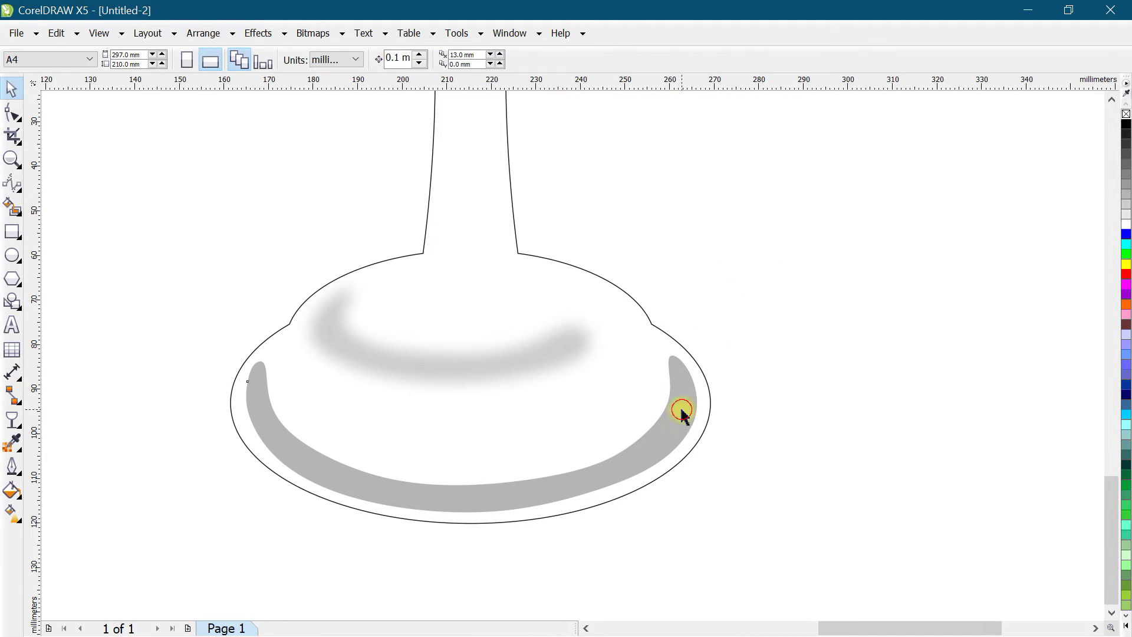
Convert the lower foot crescent to a 300 dpi RGB bitmap with anti-aliasing and a transparent background.
click(673, 411)
click(313, 33)
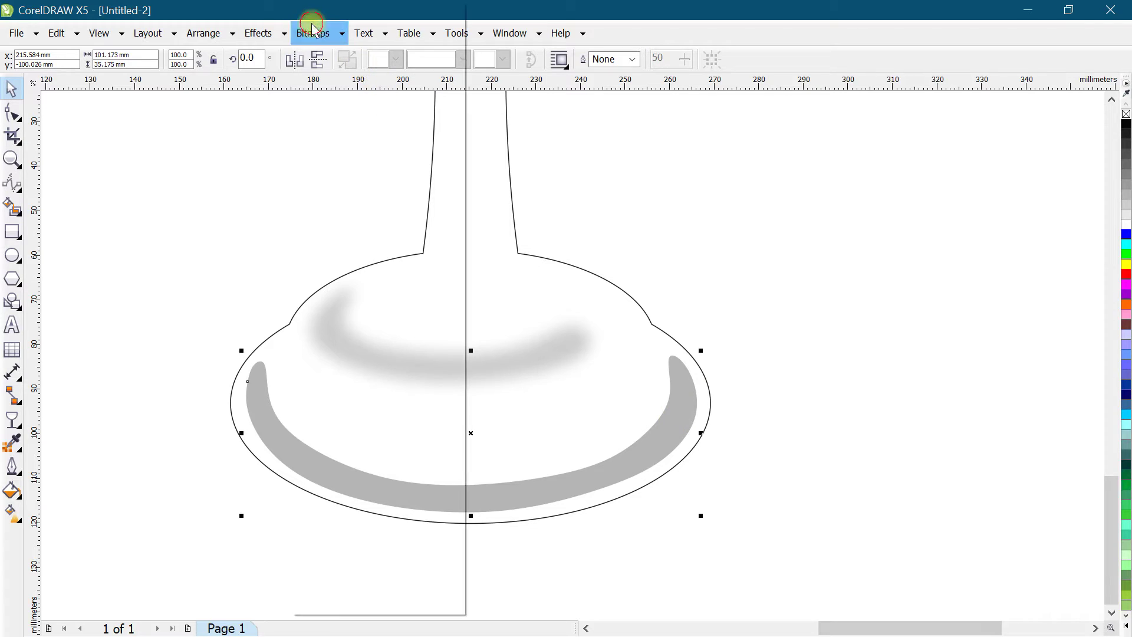
click(365, 10)
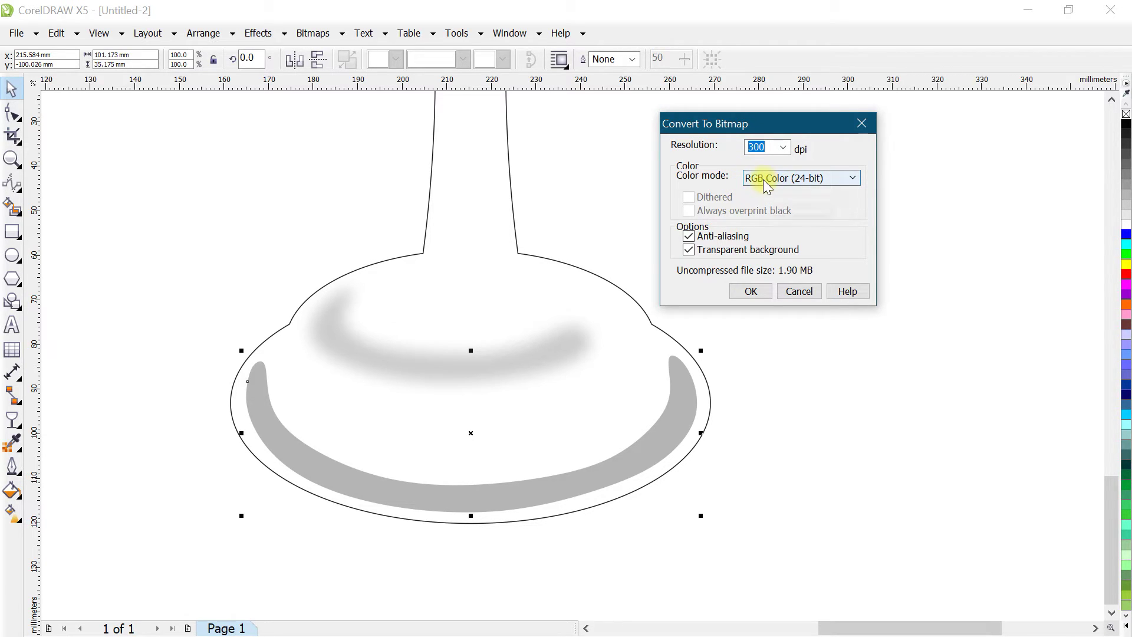
click(753, 292)
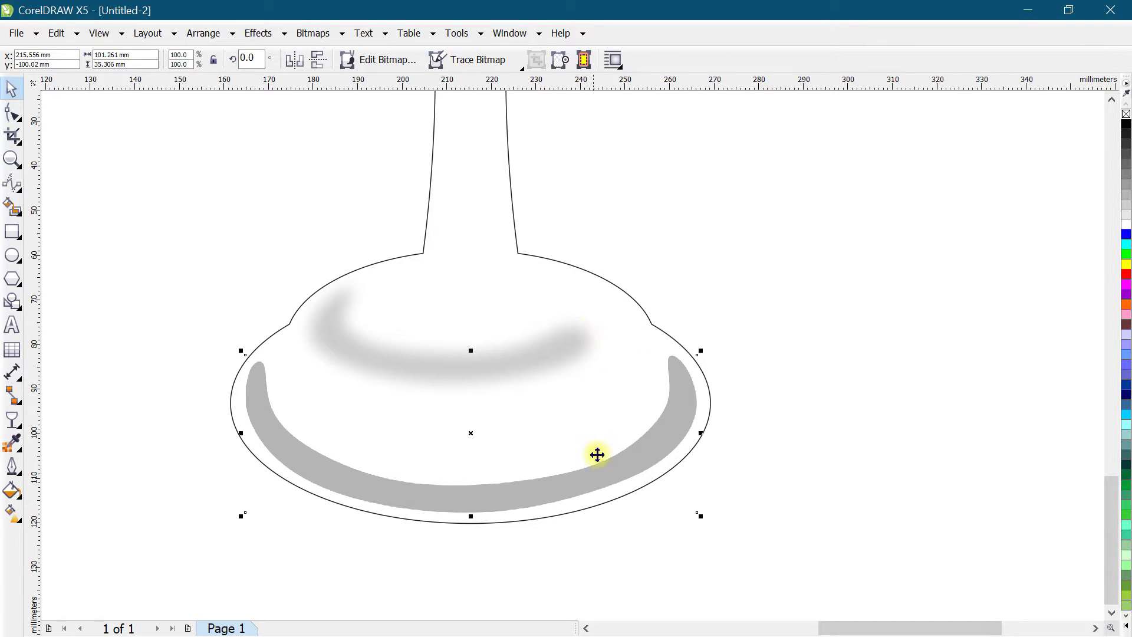
Apply a Gaussian blur to the lower crescent bitmap, using a larger radius than the upper crescent's 19 pixels.
click(313, 33)
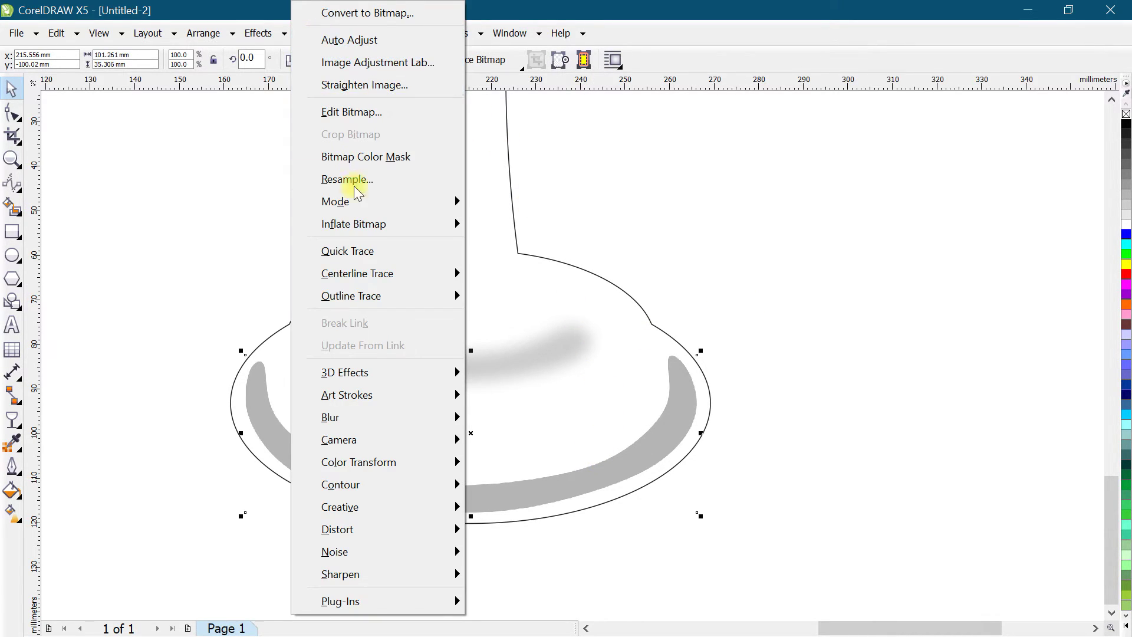
click(363, 419)
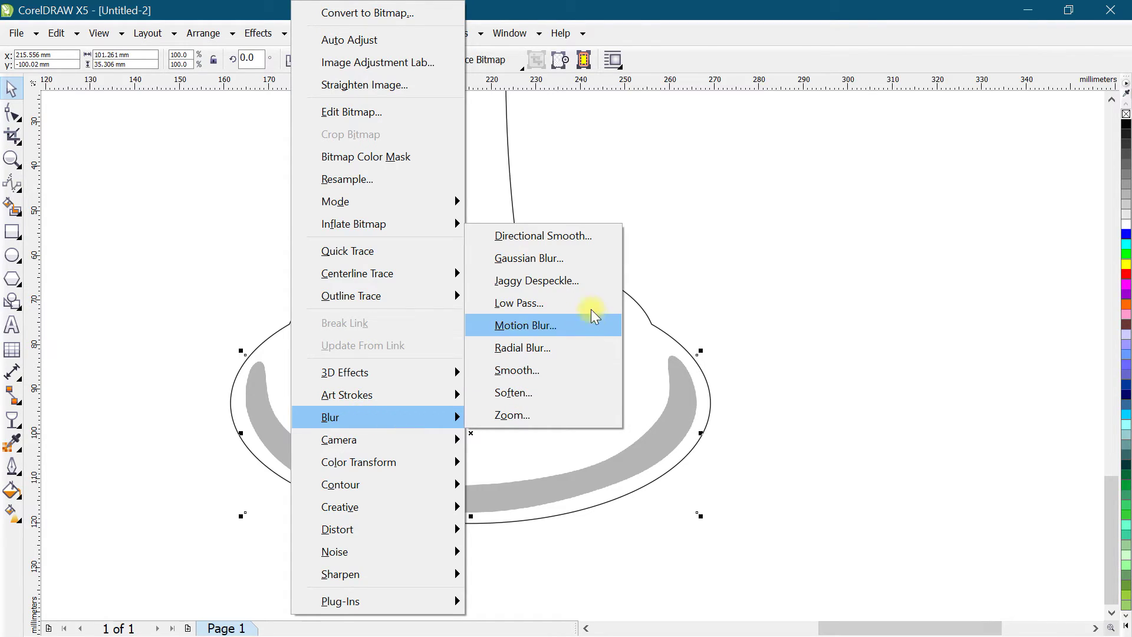
click(585, 261)
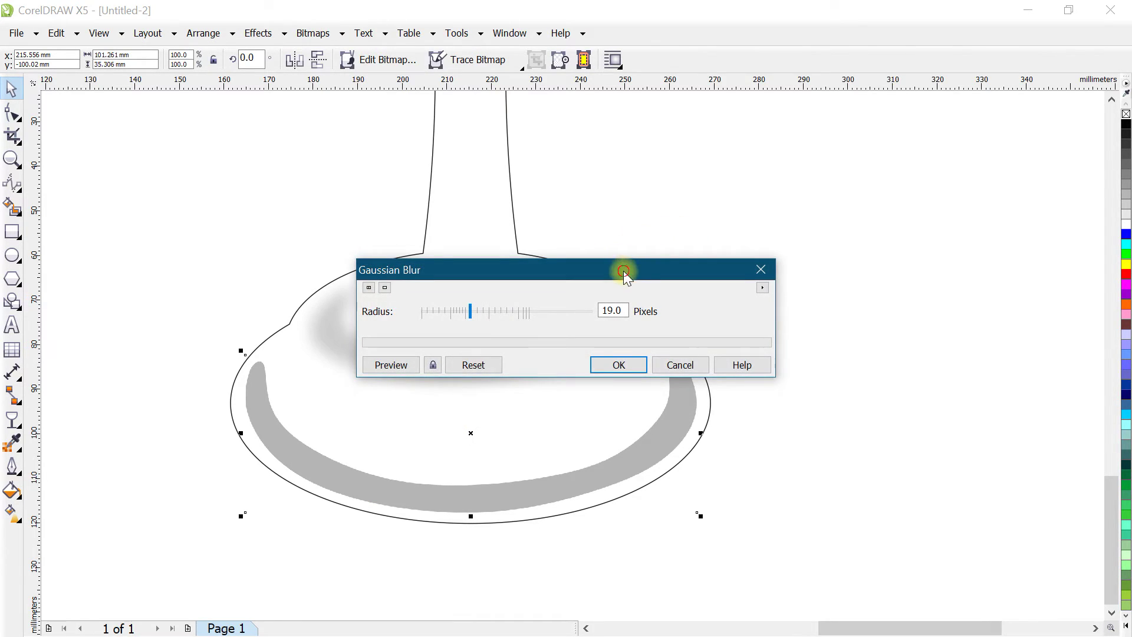
drag(625, 273, 813, 152)
click(628, 224)
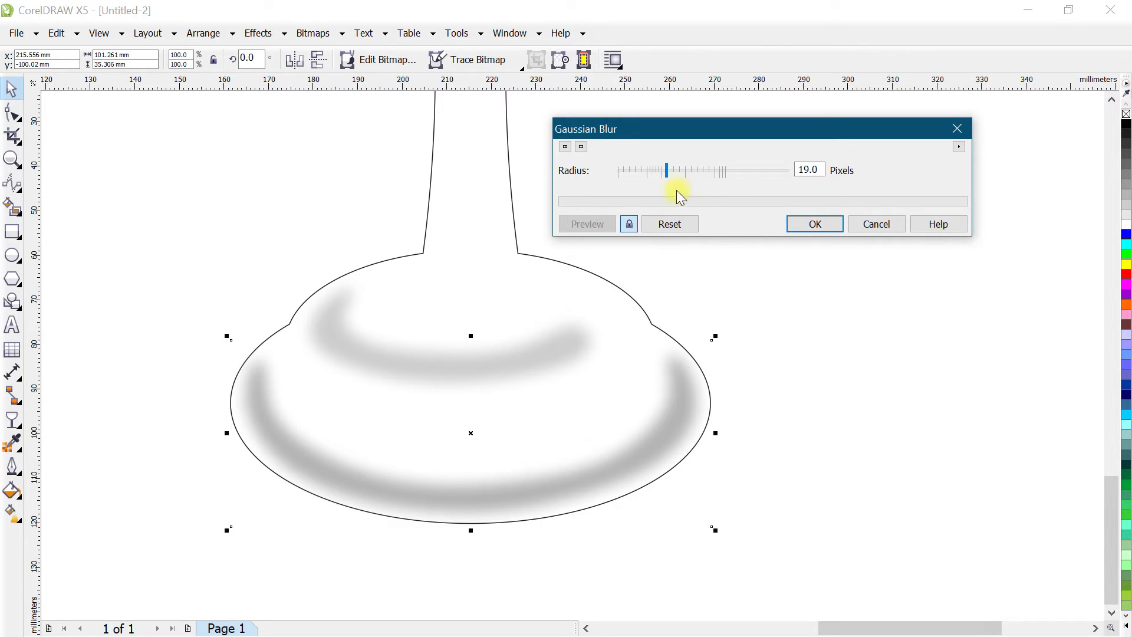
click(676, 171)
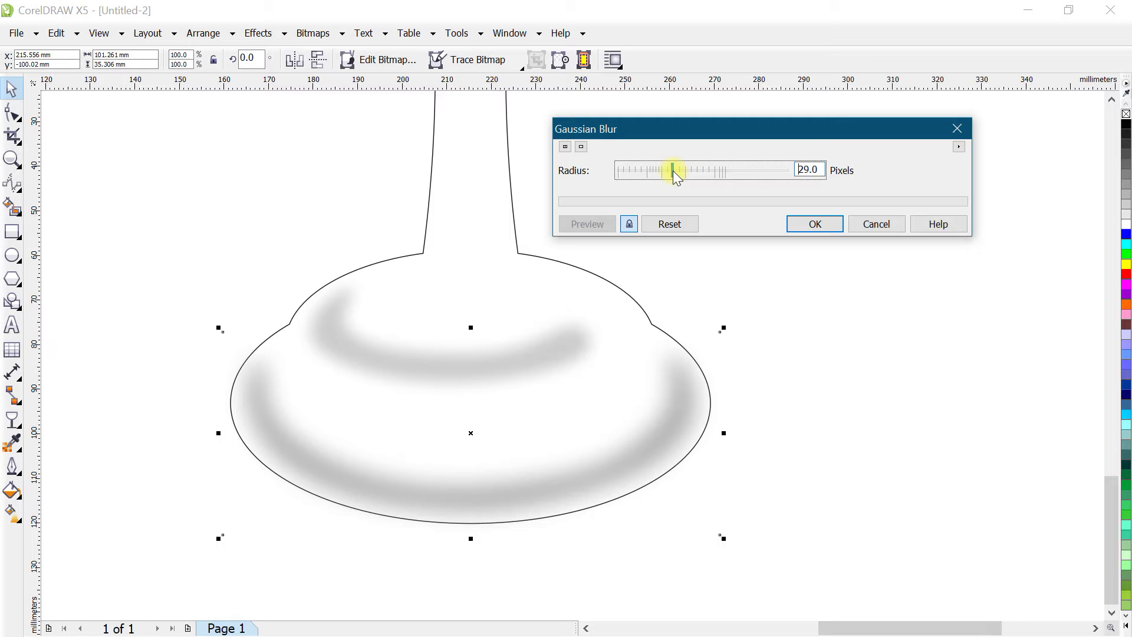
click(679, 172)
click(817, 225)
click(758, 271)
scroll(497, 288, down, 2)
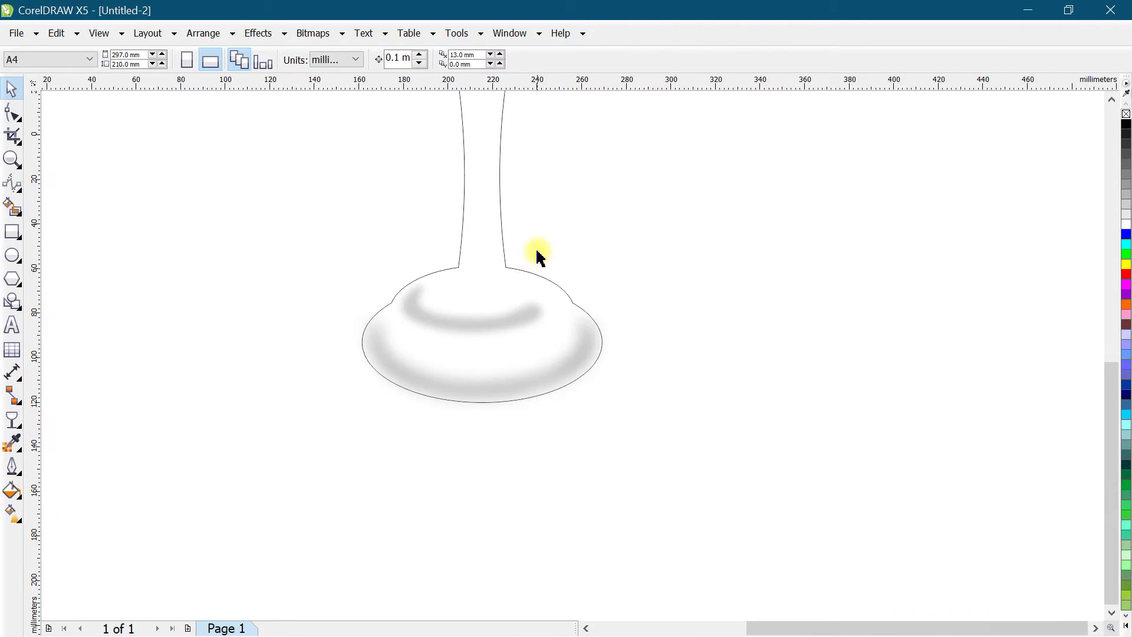
scroll(528, 258, up, 2)
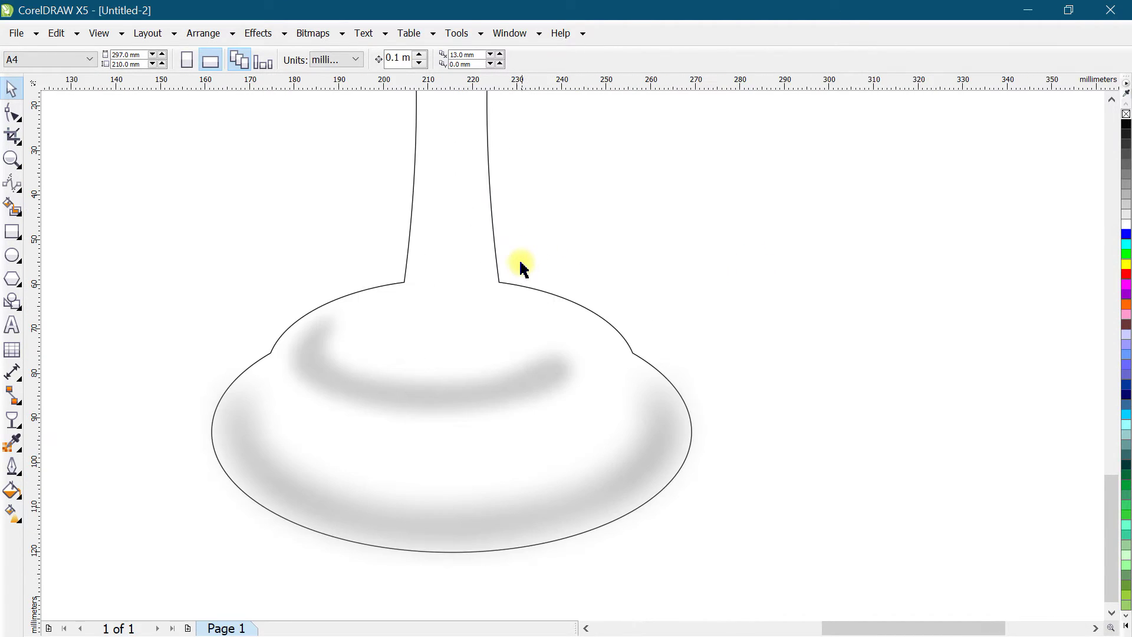
click(445, 392)
click(556, 286)
Draw a closed, narrow B-spline highlight about 16 mm wide and 111 mm high down the stem's left side, widening onto the foot.
scroll(529, 263, down, 2)
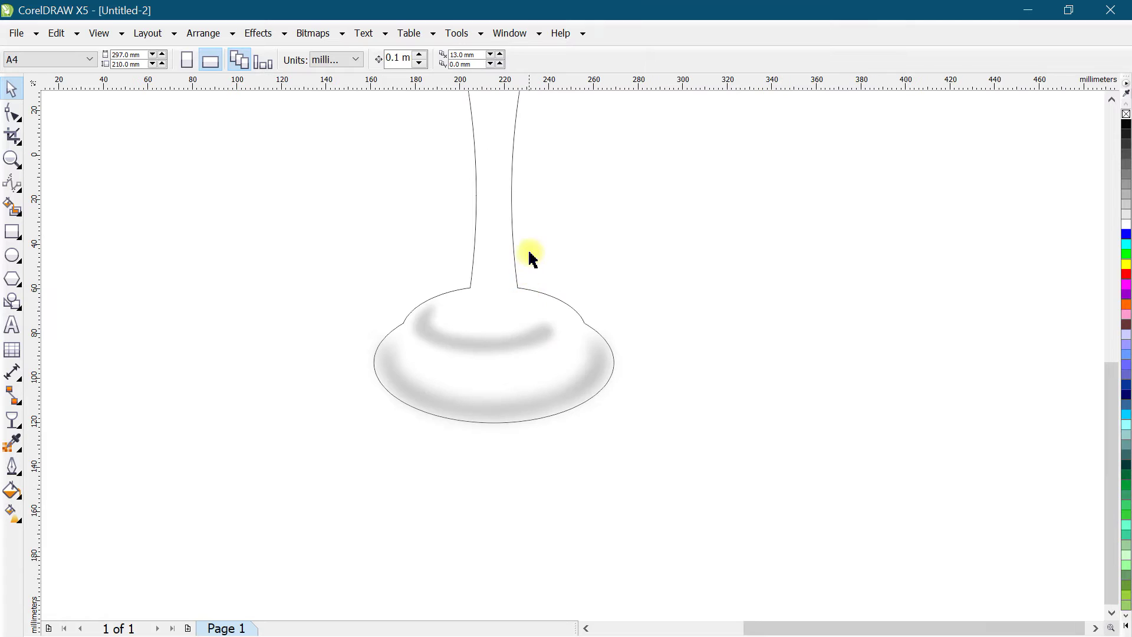
scroll(513, 136, up, 2)
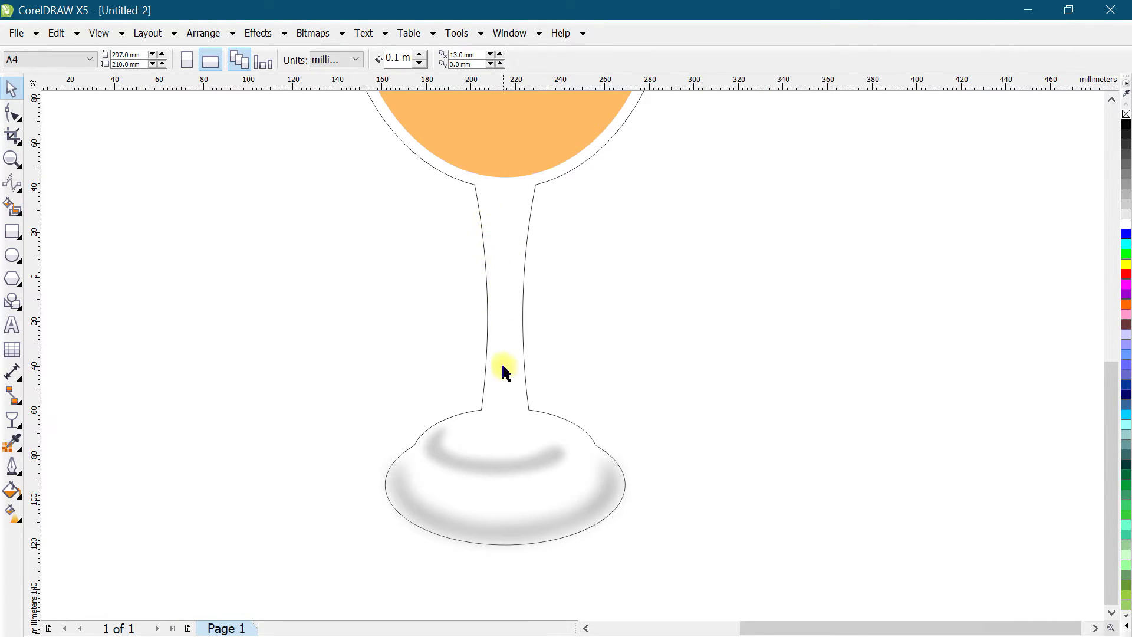
scroll(495, 233, up, 2)
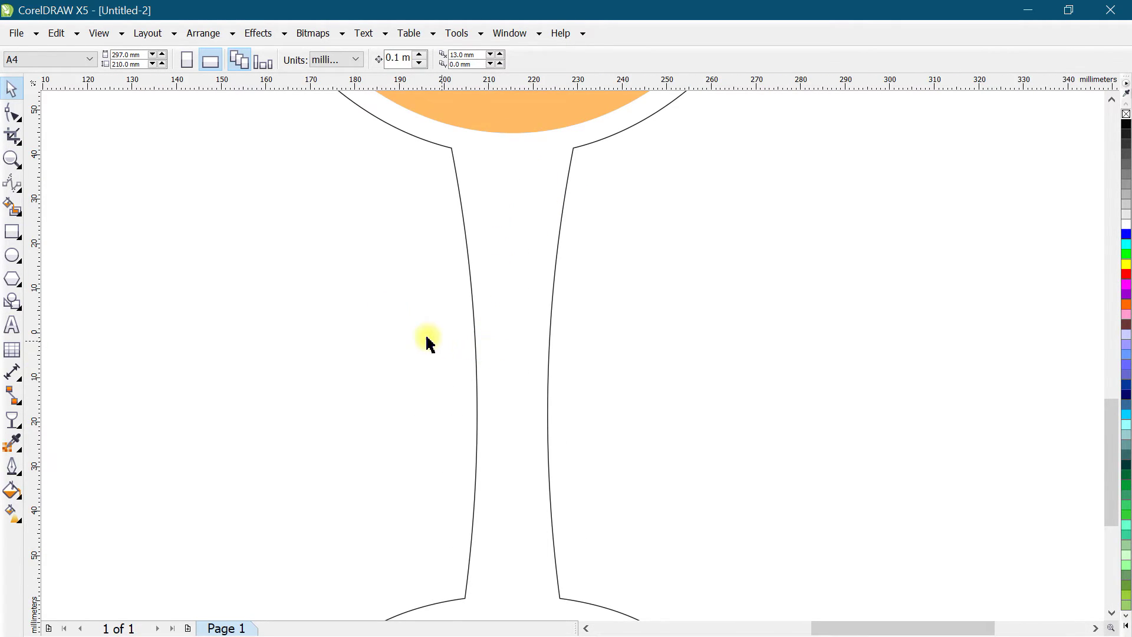
click(12, 219)
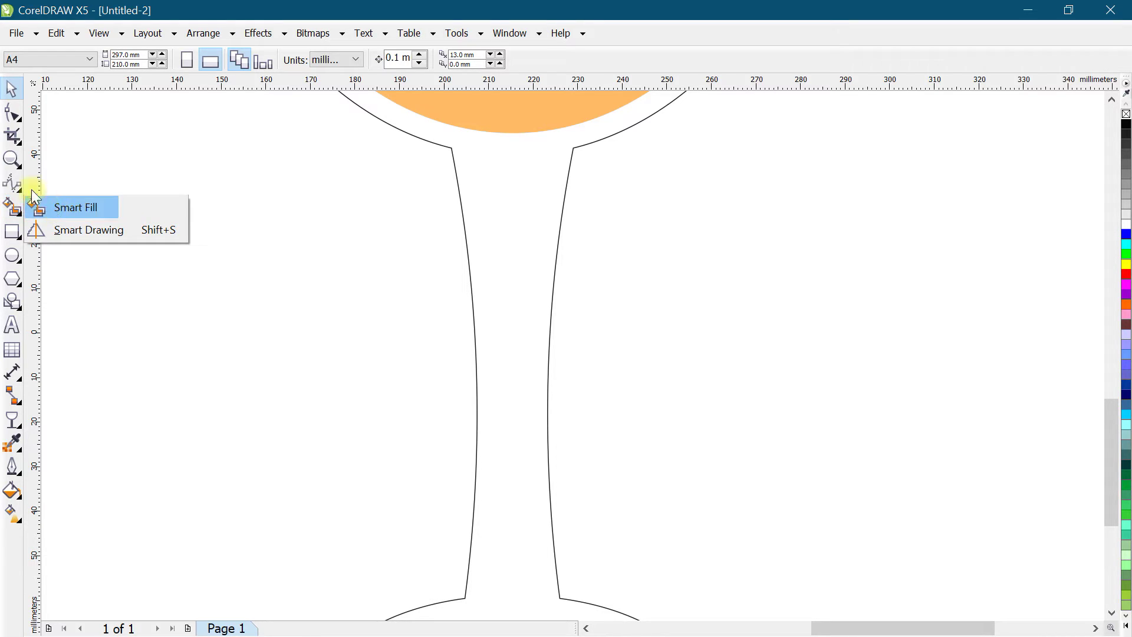
click(12, 183)
click(56, 182)
click(464, 142)
double_click(481, 279)
double_click(488, 434)
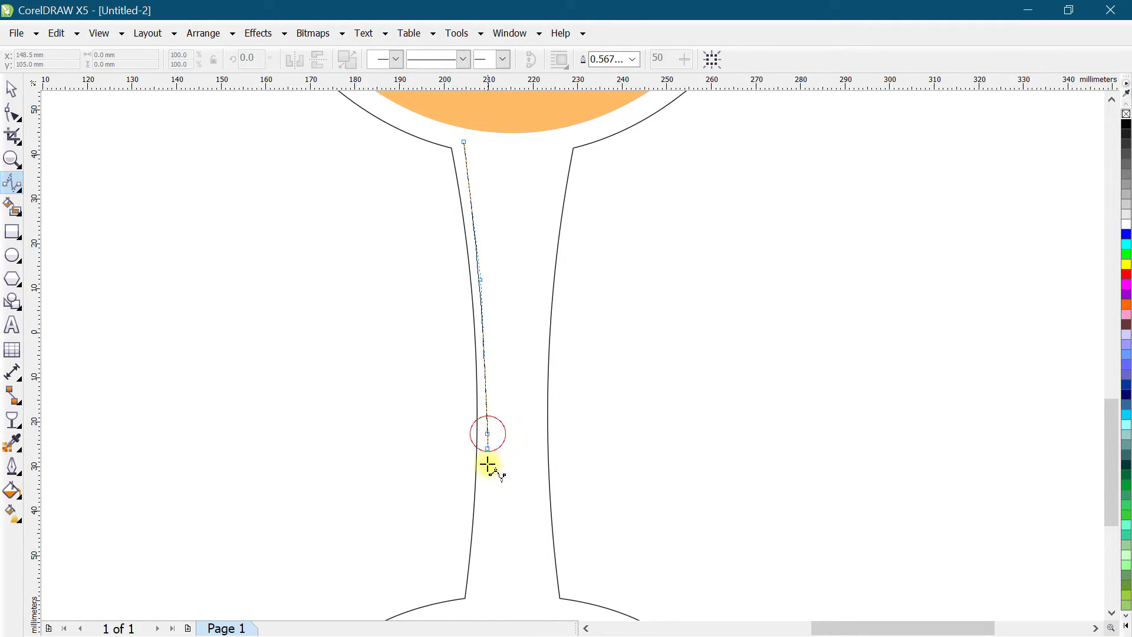
scroll(475, 613, down, 2)
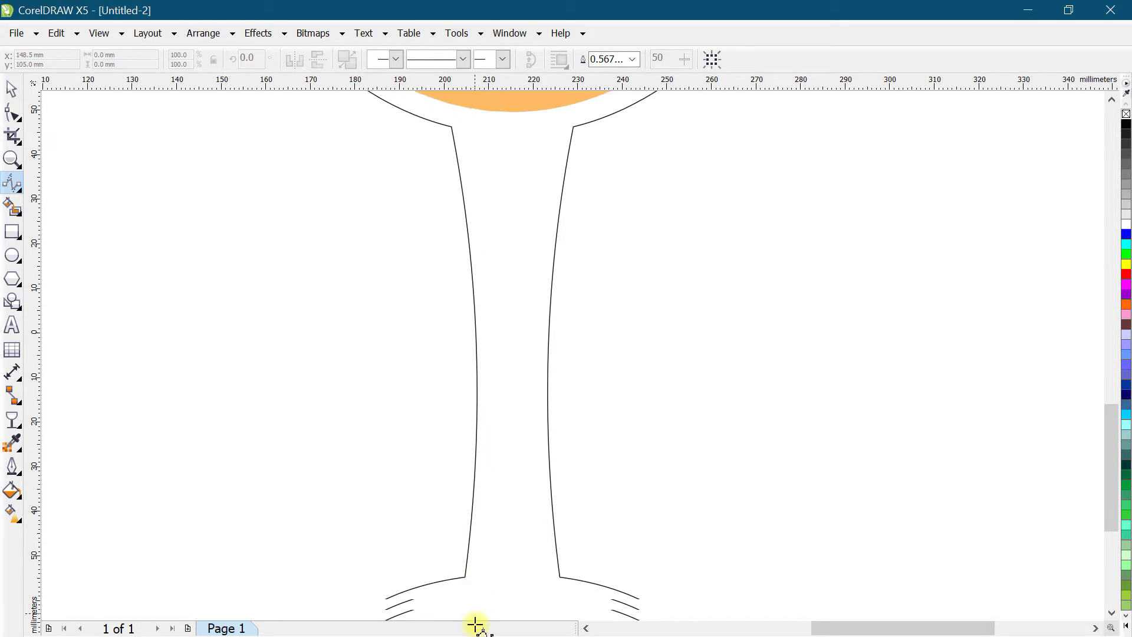
mouse_move(477, 534)
mouse_down()
mouse_move(450, 550)
mouse_move(462, 577)
mouse_move(488, 582)
mouse_move(539, 562)
mouse_move(541, 532)
mouse_move(513, 507)
mouse_move(498, 415)
mouse_move(507, 238)
mouse_move(493, 116)
mouse_up()
scroll(493, 116, up, 1)
mouse_move(482, 157)
mouse_down()
mouse_move(480, 118)
mouse_move(466, 113)
mouse_up()
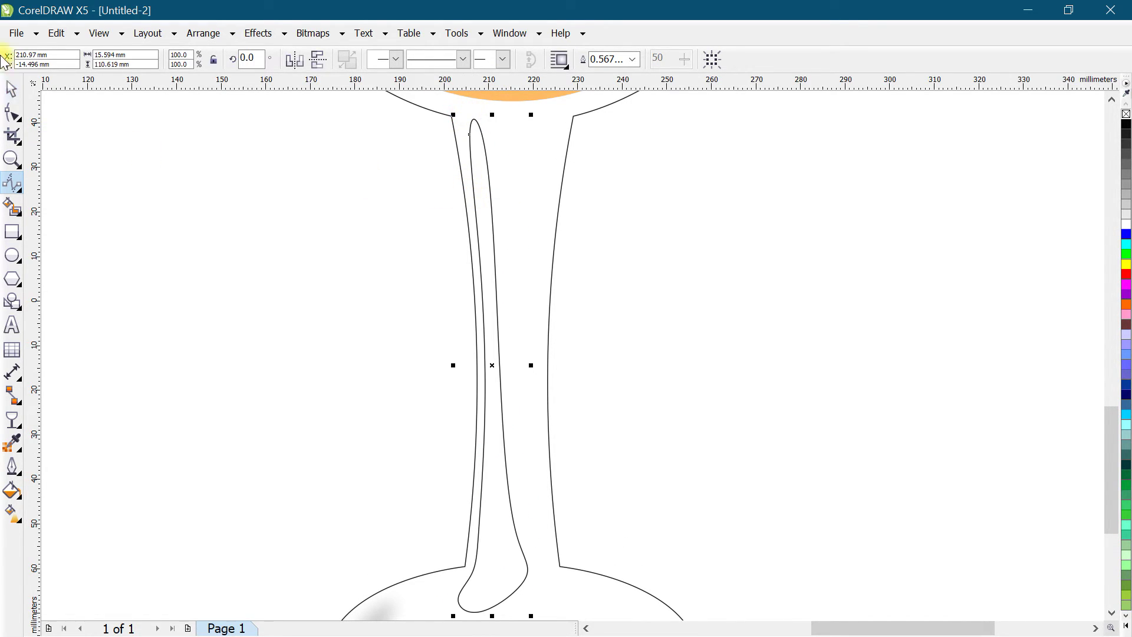
Fill the stem highlight with very light grey and remove its outline.
click(13, 90)
click(1126, 208)
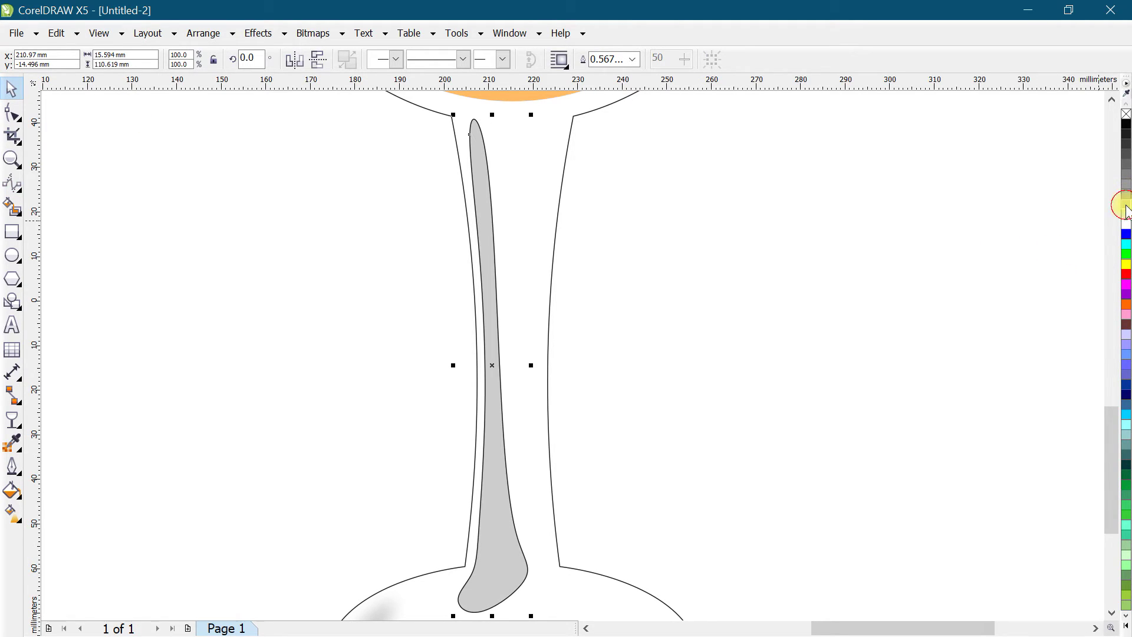
click(1125, 217)
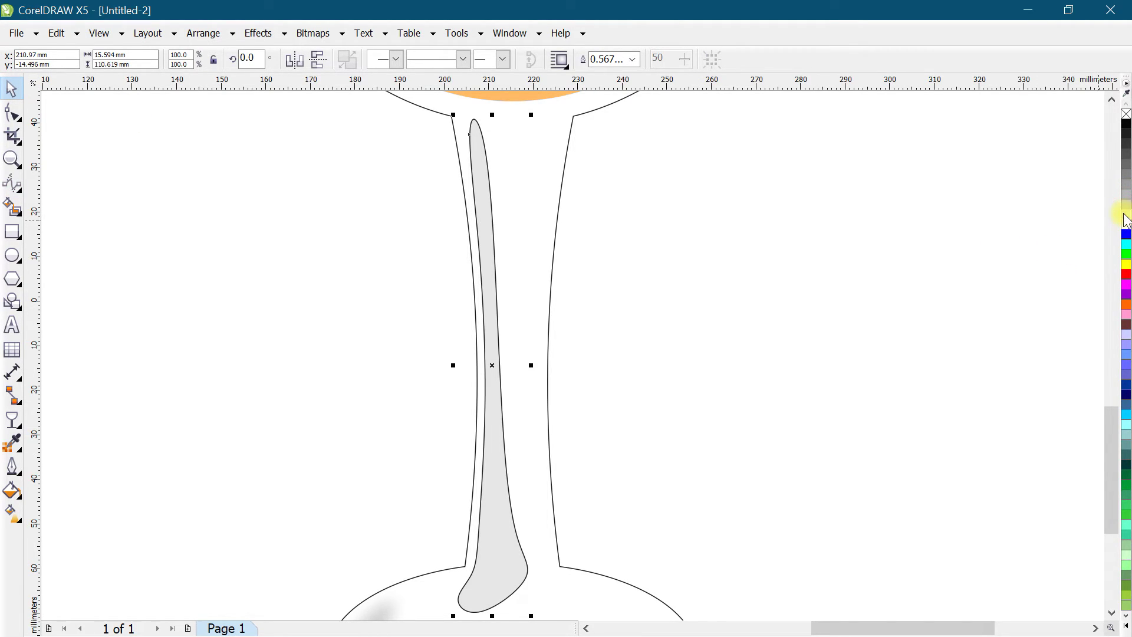
right_click(1127, 115)
click(790, 243)
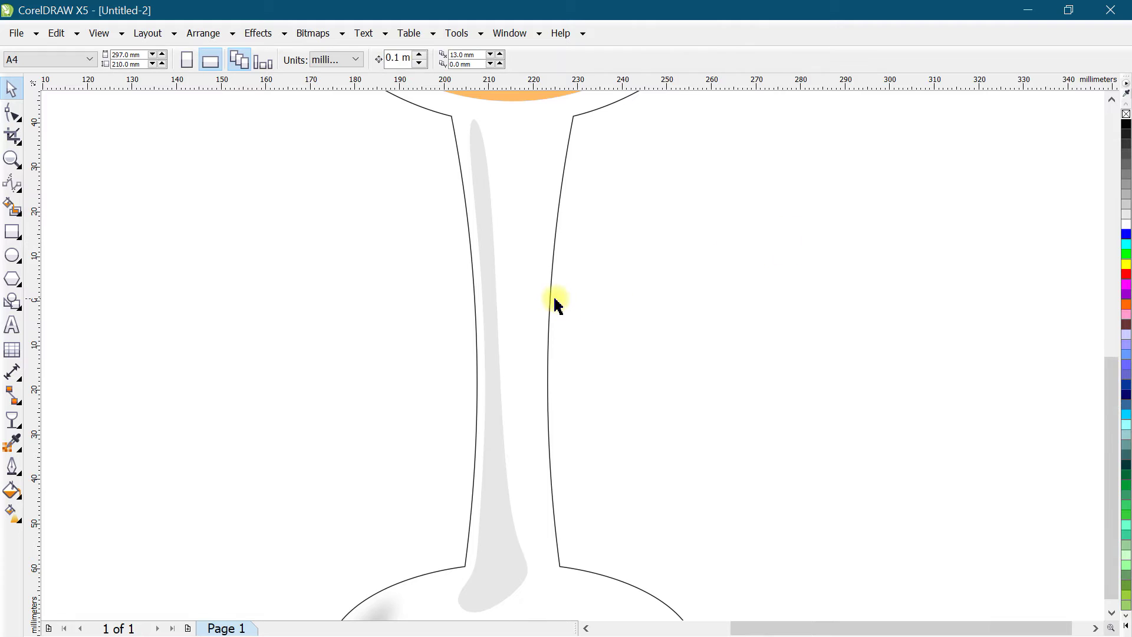
scroll(551, 297, down, 2)
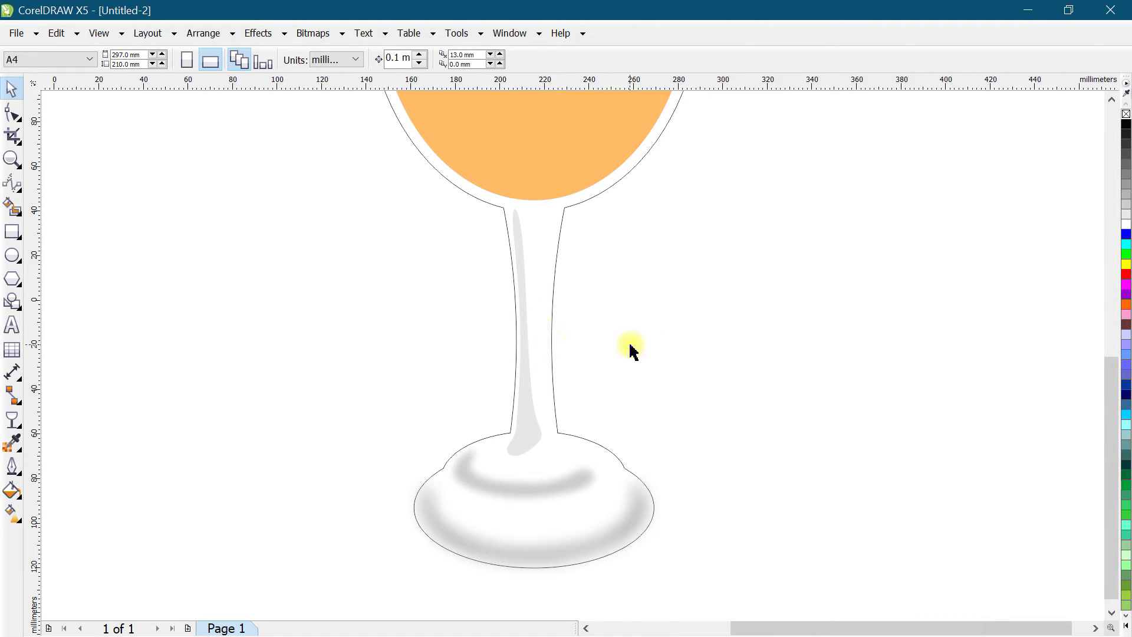
Draw a closed B-spline highlight about 80 mm wide and 116 mm high over the bowl's left half, following the liquid's left edge.
scroll(629, 350, down, 2)
scroll(589, 266, up, 2)
scroll(657, 189, down, 2)
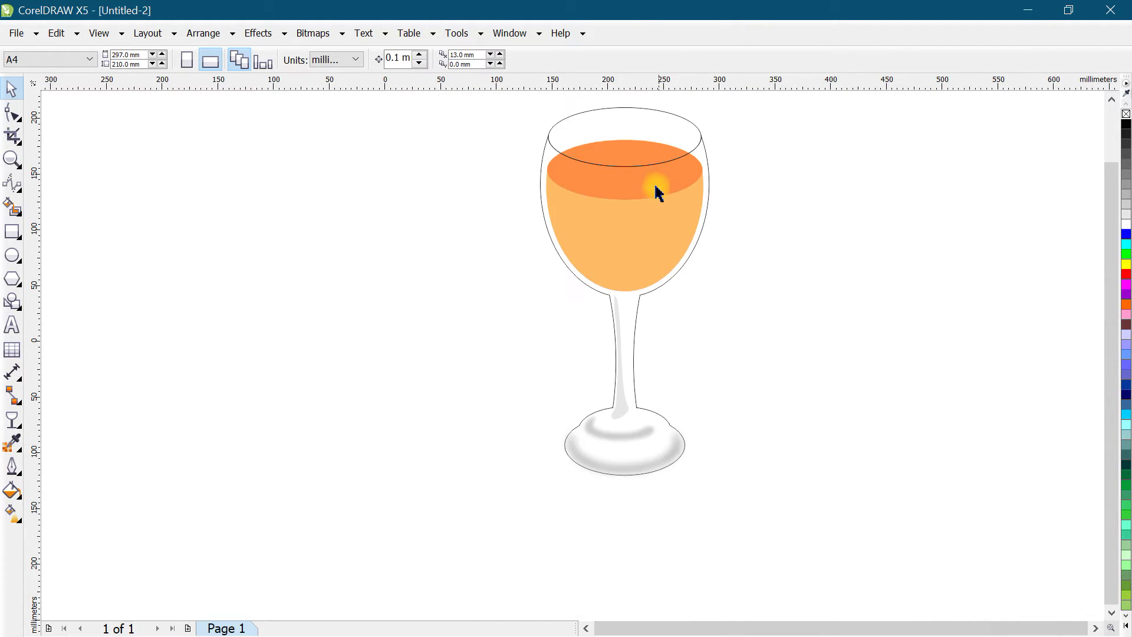
scroll(668, 124, up, 2)
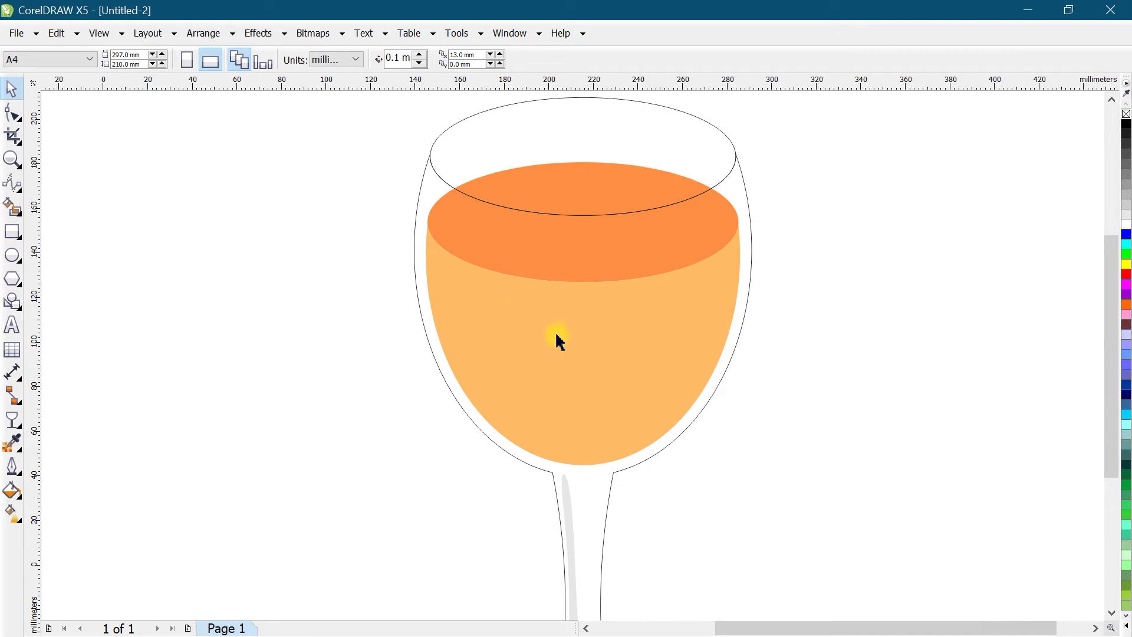
click(13, 184)
click(431, 185)
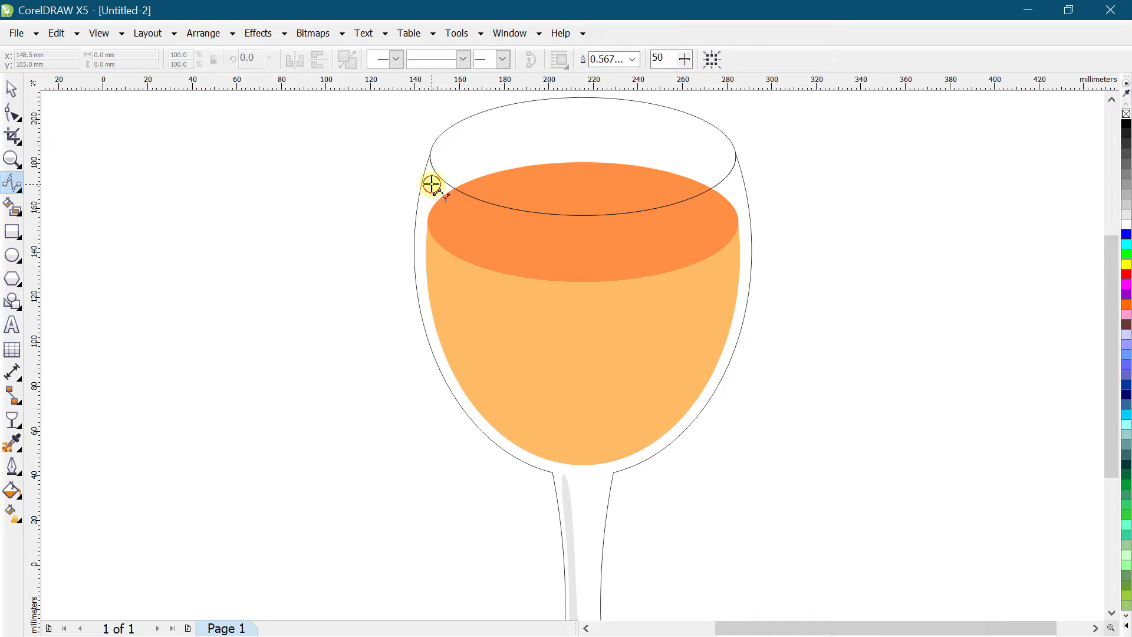
click(426, 221)
click(427, 289)
click(447, 361)
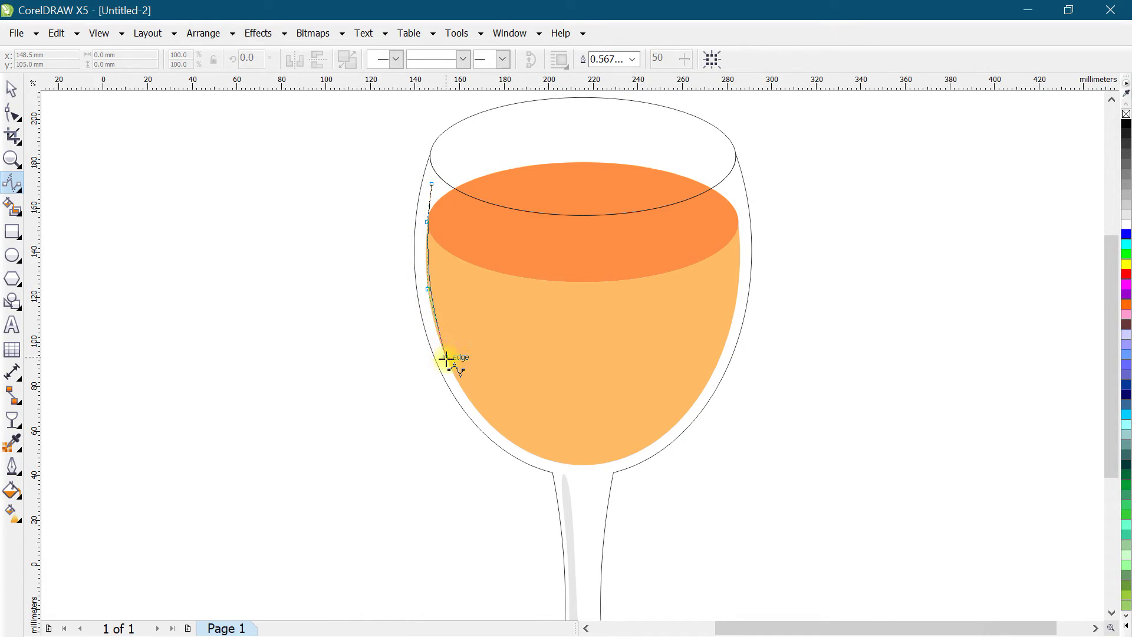
click(470, 402)
click(505, 437)
click(554, 461)
click(598, 438)
click(617, 358)
click(566, 282)
click(573, 233)
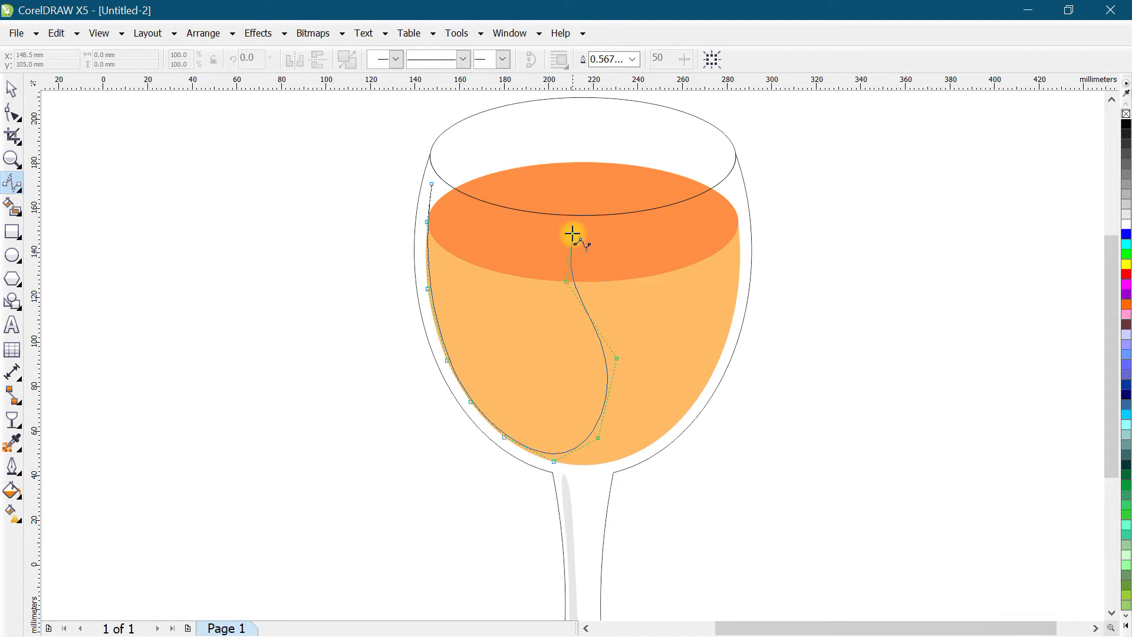
click(526, 224)
click(474, 215)
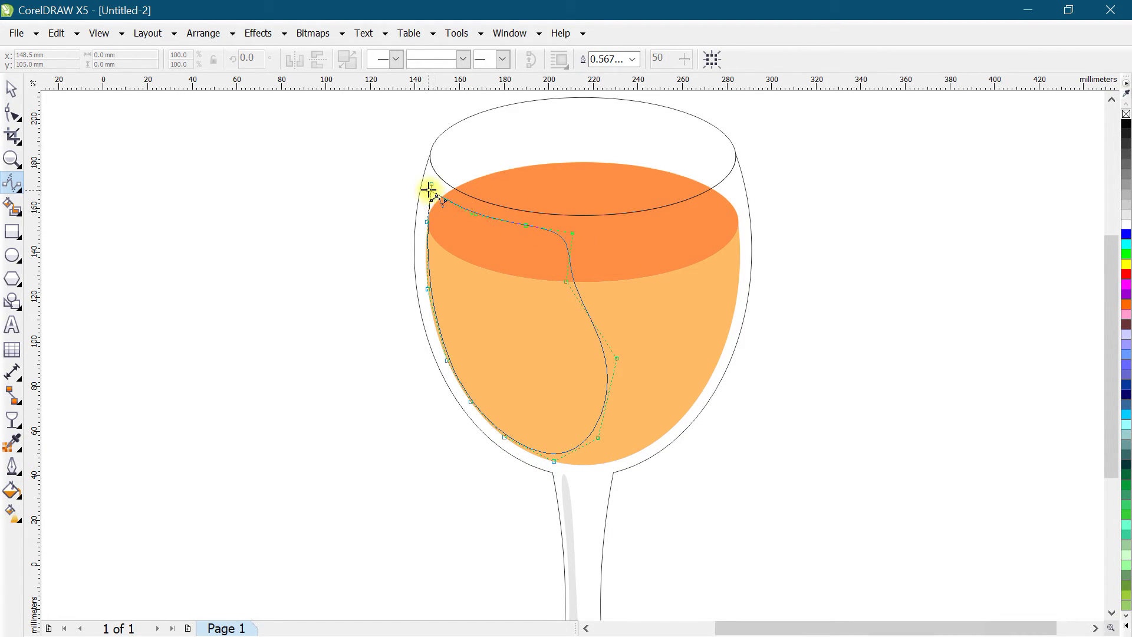
click(428, 186)
Fill the bowl highlight with white and shift it about 3 mm to the left.
click(11, 88)
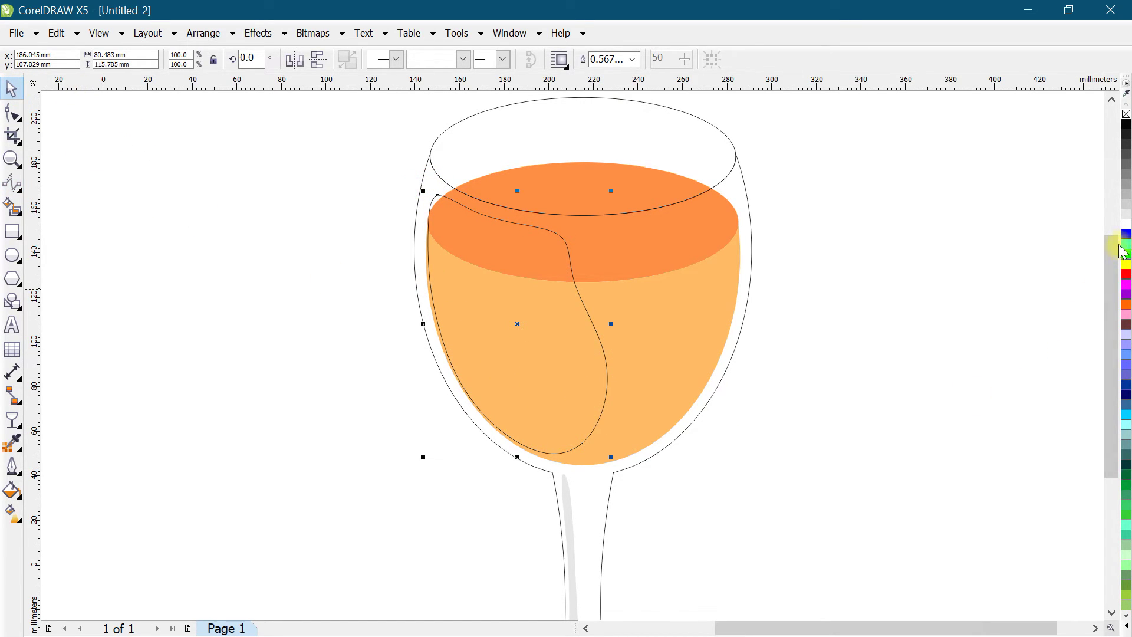
click(1127, 225)
key(Escape)
drag(571, 369, 566, 369)
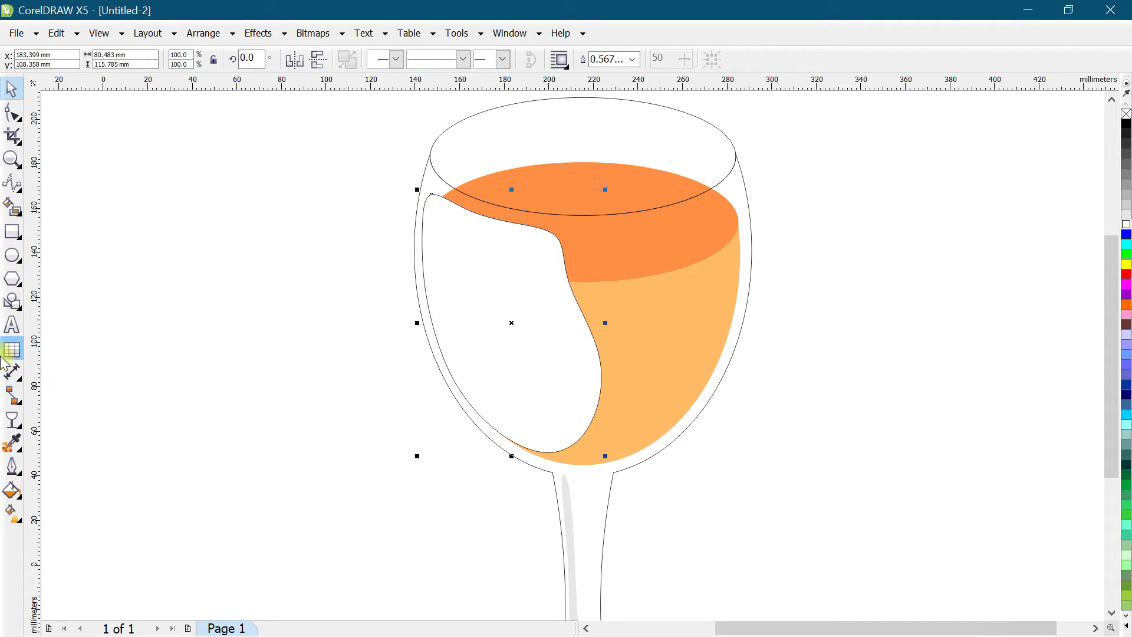
Apply a linear transparency to the white highlight at about 24 degrees, fading it out from the bowl's lower left toward its centre.
click(11, 419)
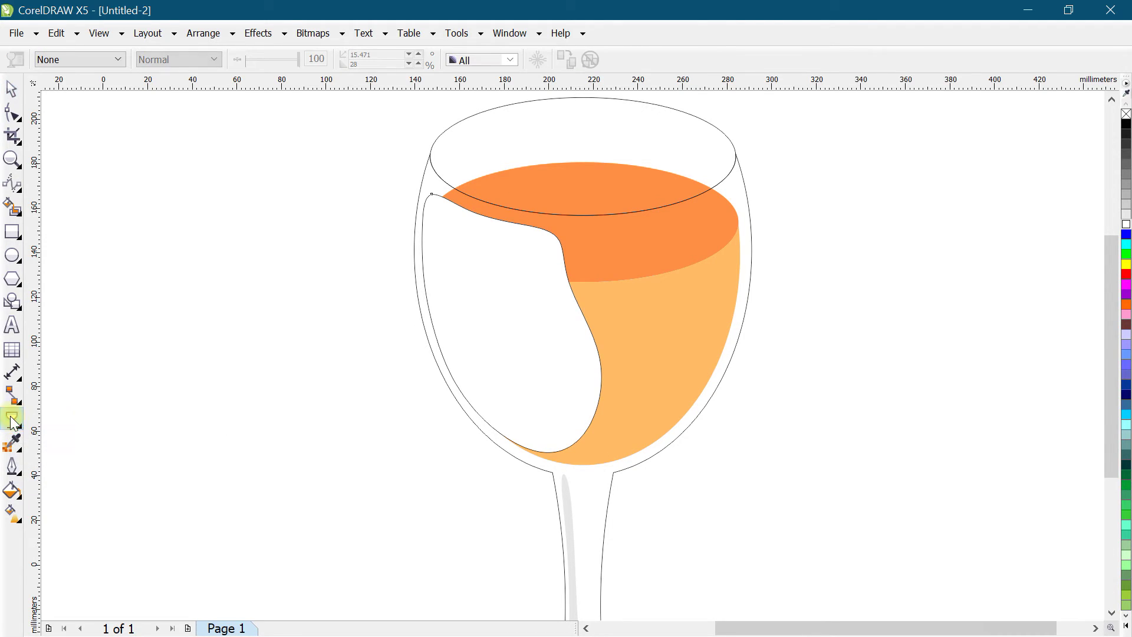
drag(384, 307, 516, 267)
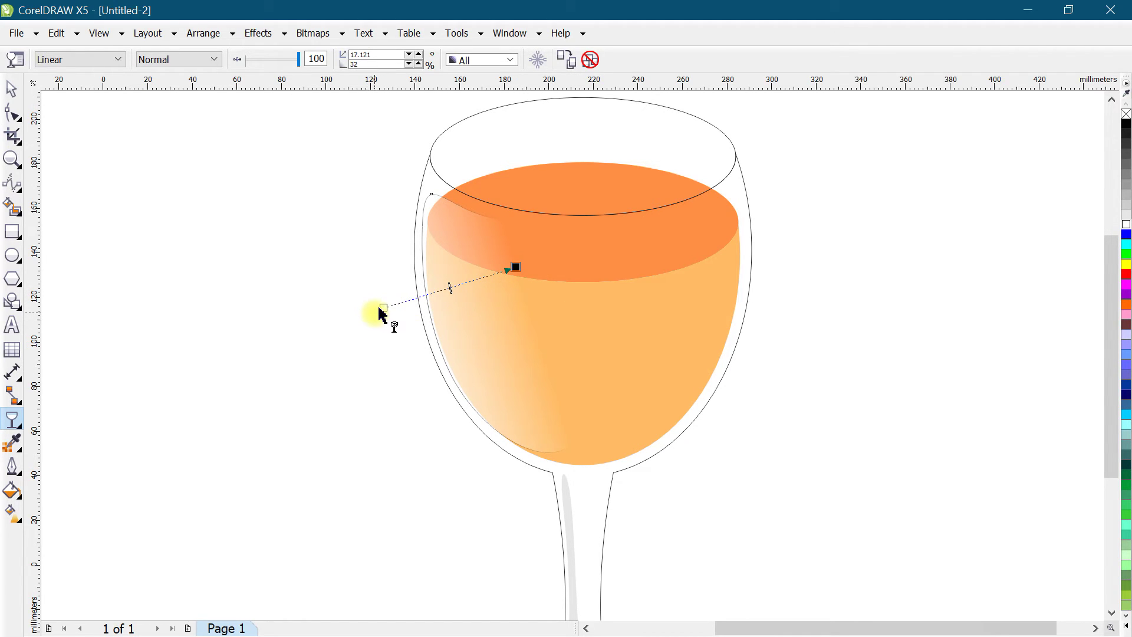
drag(381, 312, 349, 364)
drag(512, 265, 546, 265)
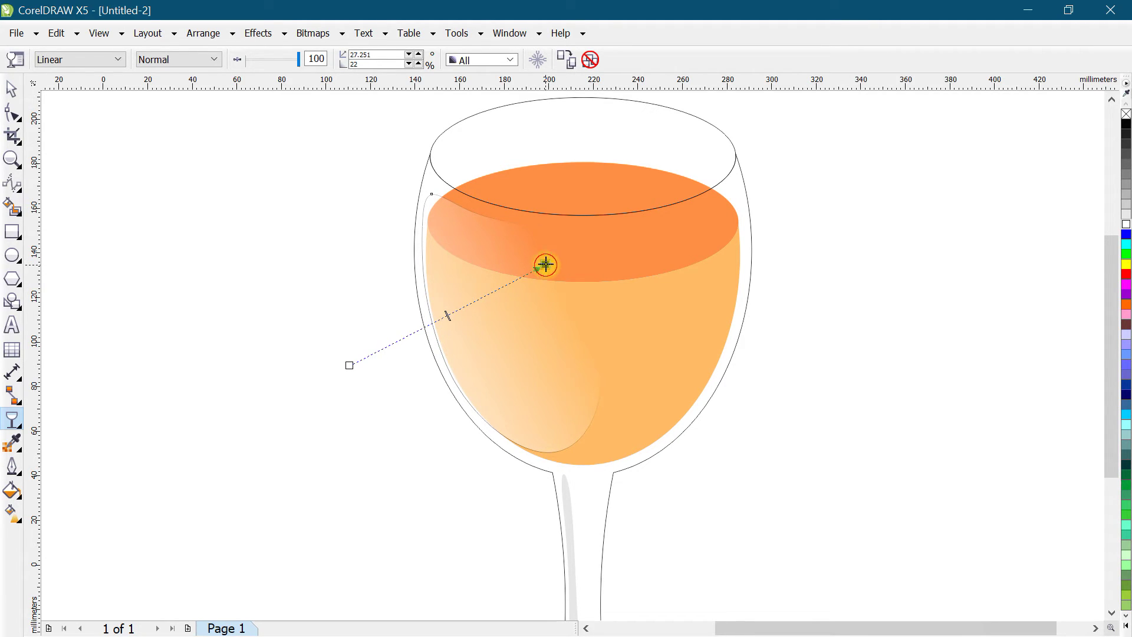
drag(350, 365, 404, 370)
drag(549, 264, 548, 307)
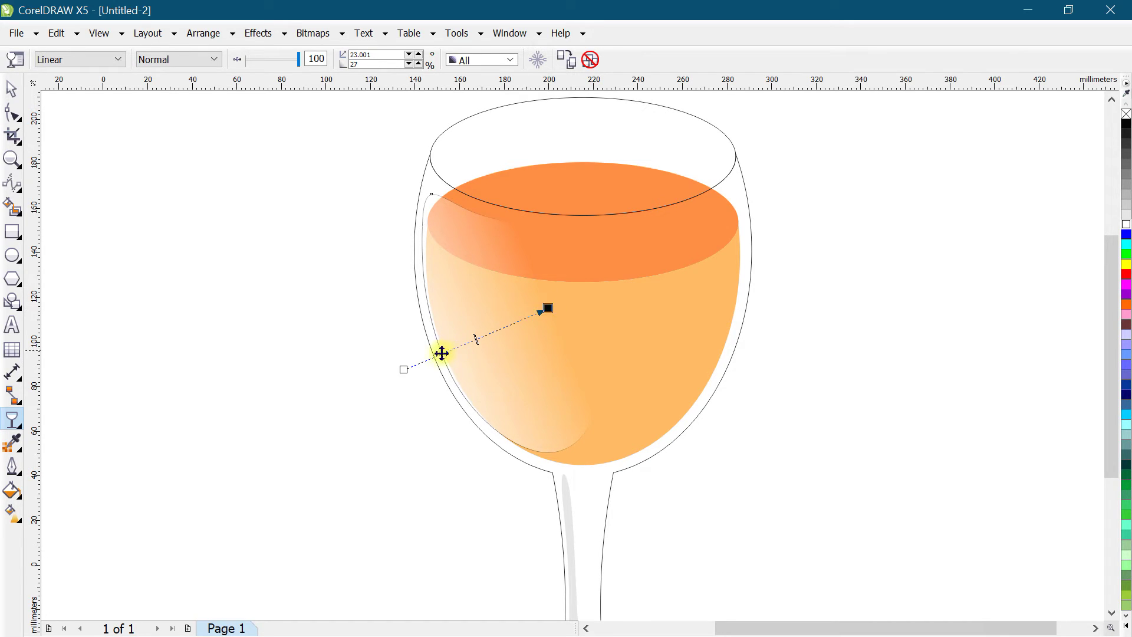
drag(403, 370, 409, 371)
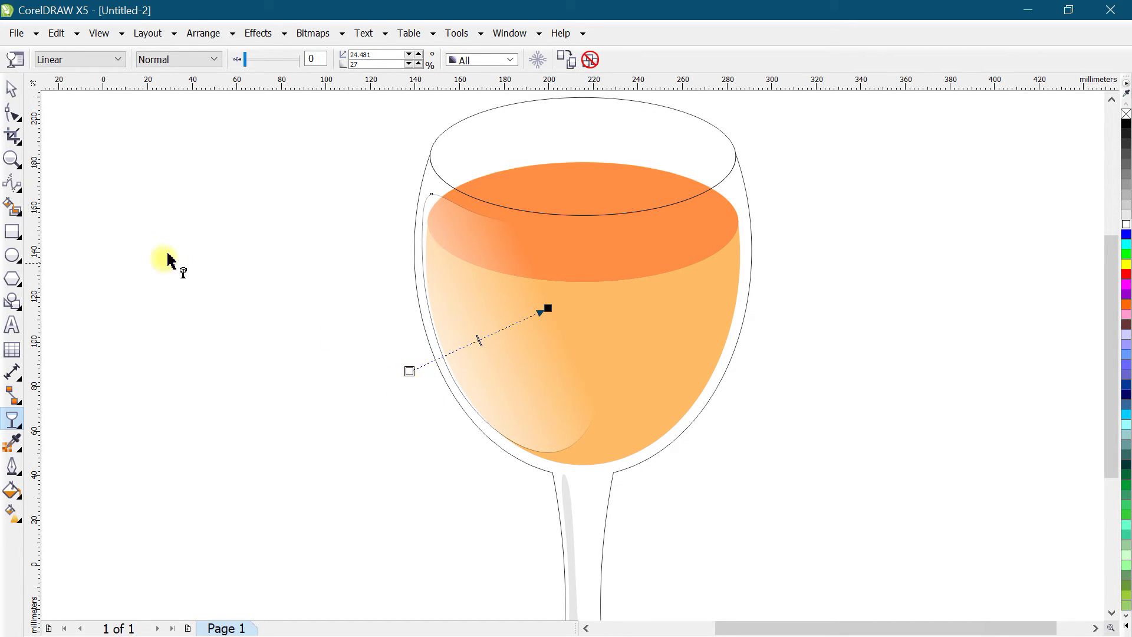
Remove the outline from the transparent bowl highlight.
click(11, 89)
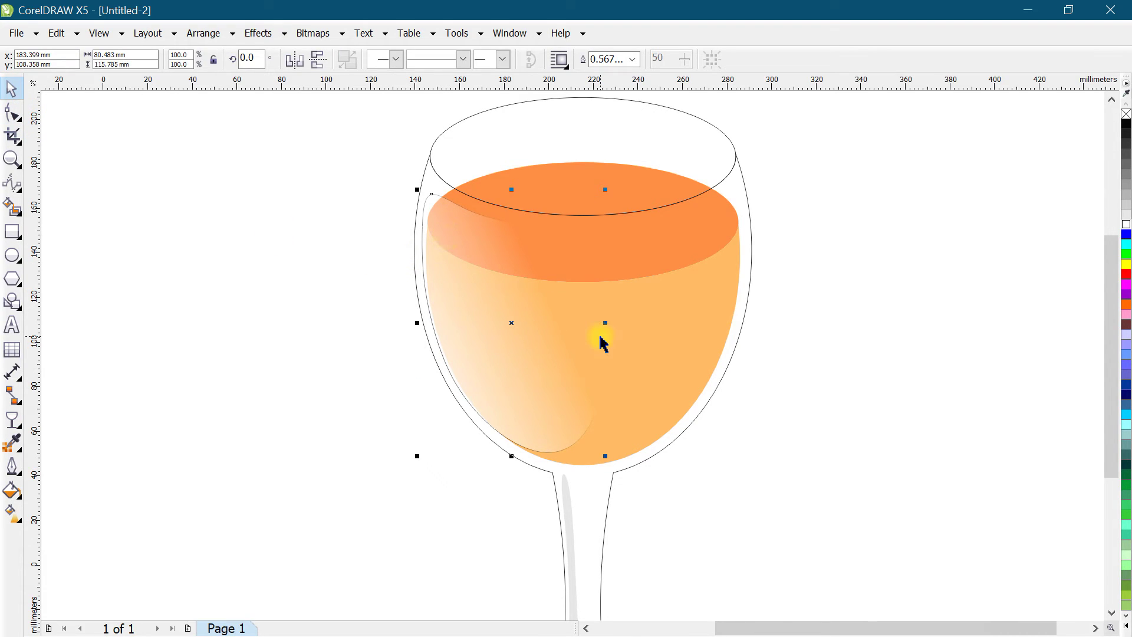
right_click(1126, 114)
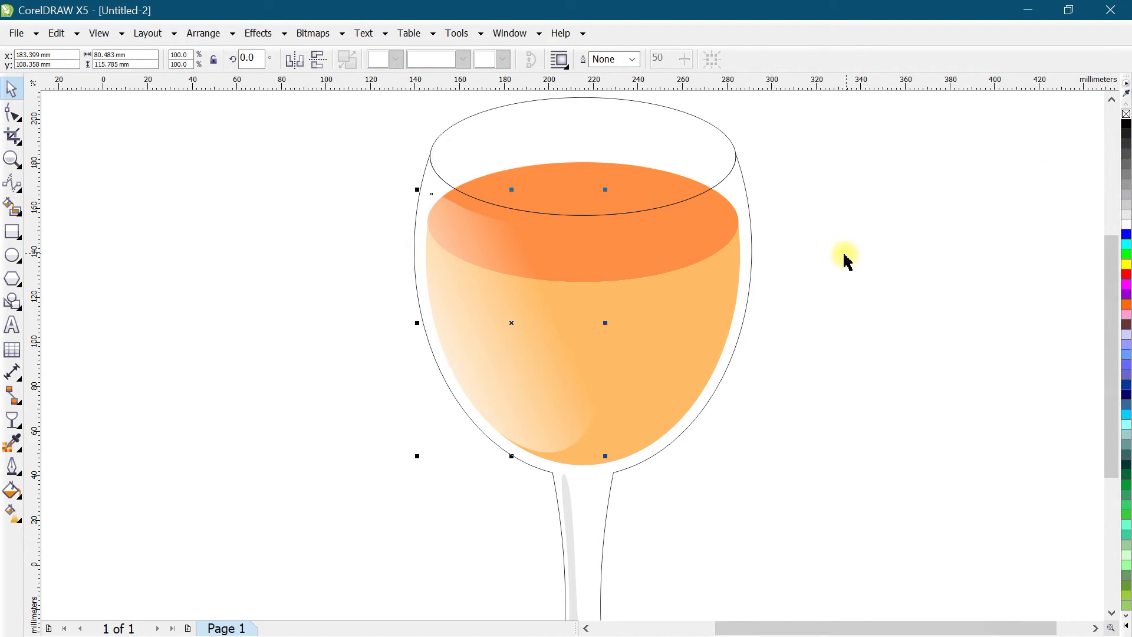
click(318, 326)
Duplicate the complete glass and set the two glasses apart side by side.
scroll(417, 266, down, 3)
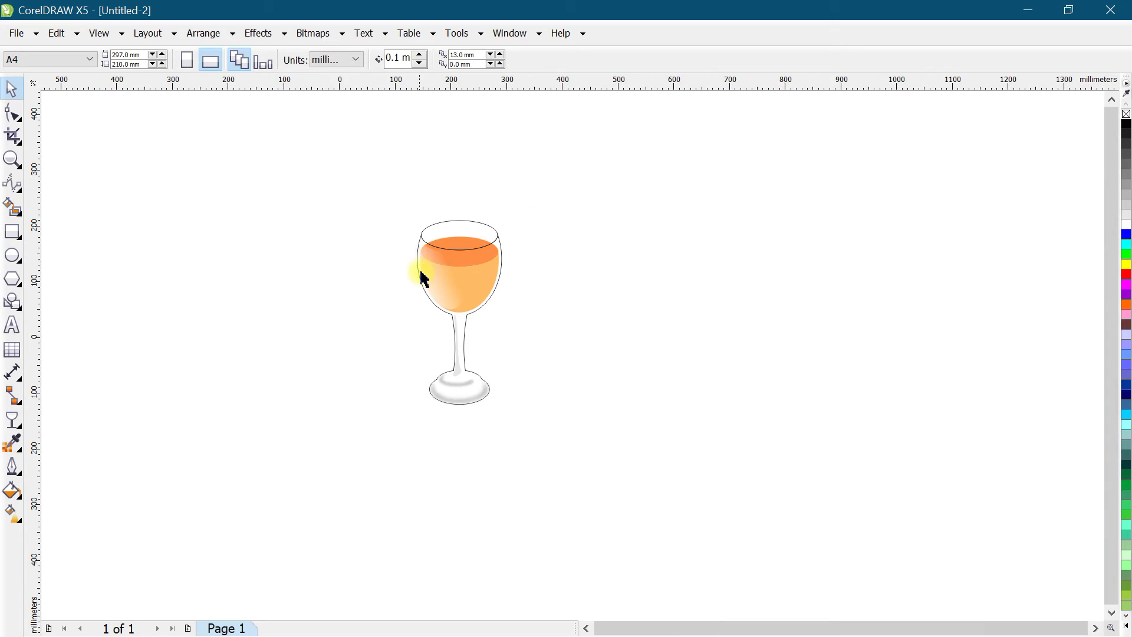
scroll(437, 299, up, 2)
click(11, 159)
drag(360, 134, 559, 450)
key(space)
drag(474, 265, 423, 288)
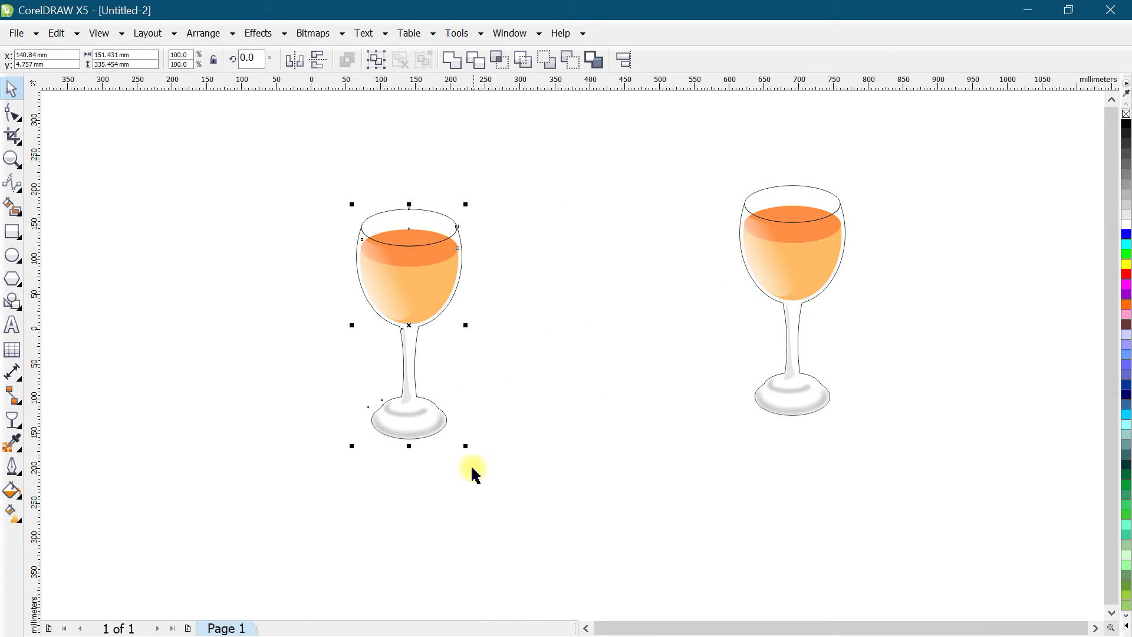
Enlarge the left glass to about 246 mm wide and 545 mm high, and move it right toward the other glass.
drag(471, 447, 541, 519)
drag(412, 271, 548, 295)
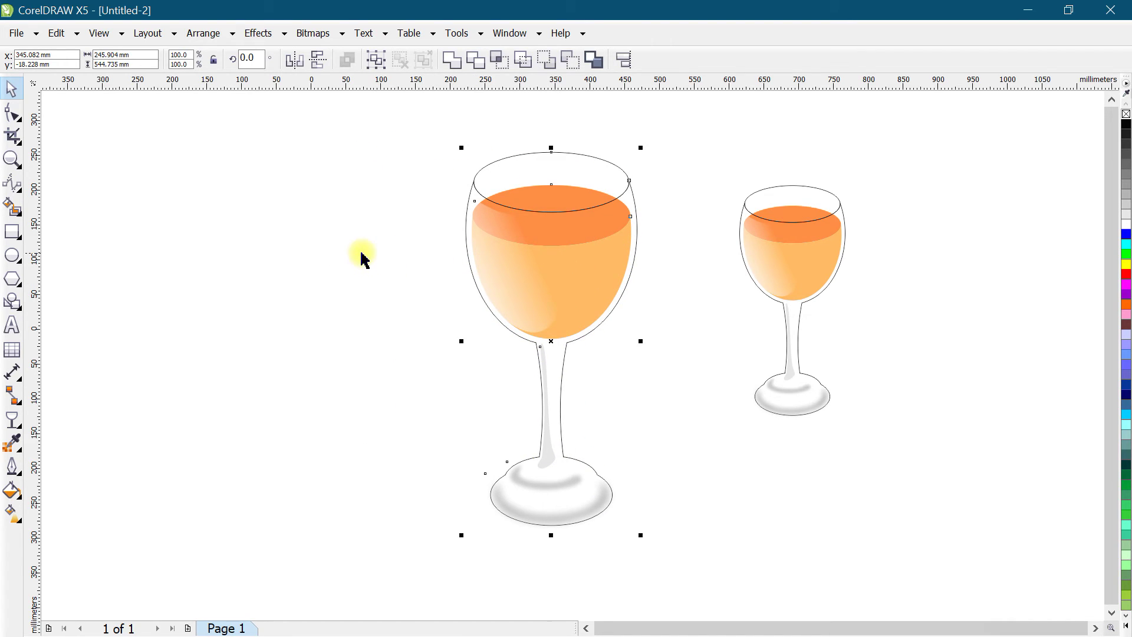
click(645, 254)
Delete the bowl highlight, the stem highlight and both blurred foot crescents from the large glass.
click(514, 259)
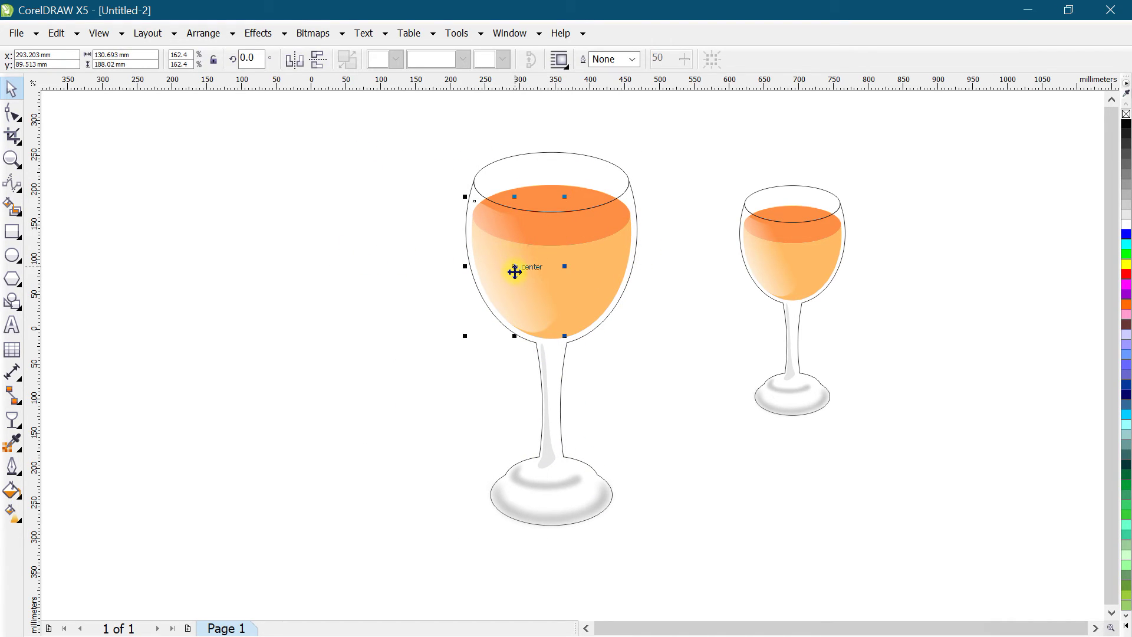
key(Delete)
click(544, 405)
key(Delete)
click(541, 480)
key(Delete)
click(553, 488)
key(Delete)
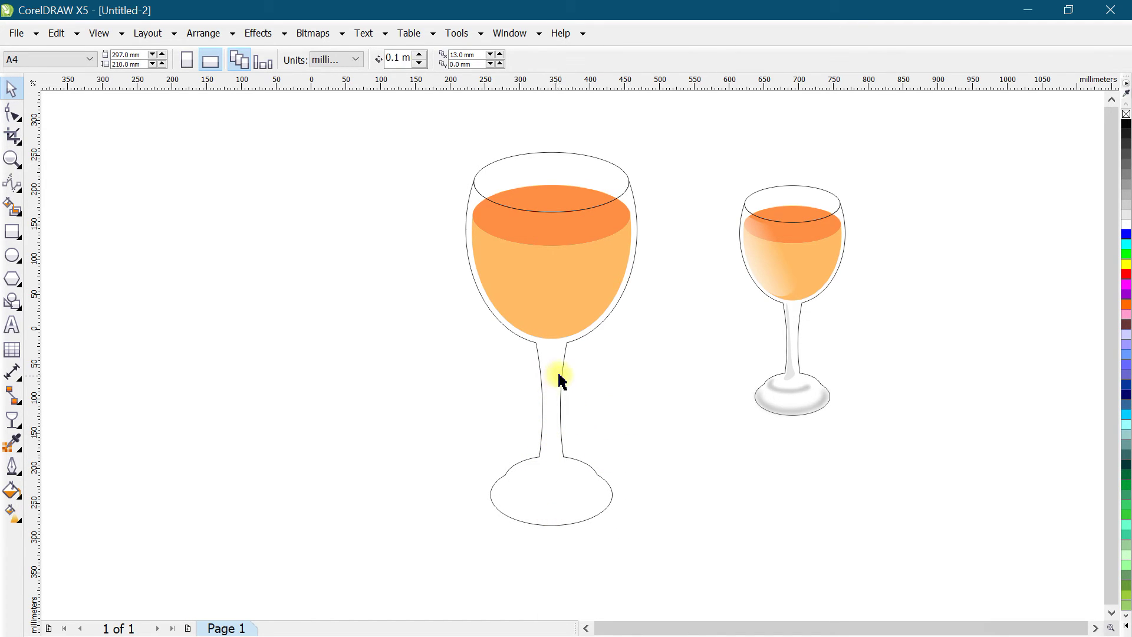
click(578, 236)
scroll(594, 217, up, 2)
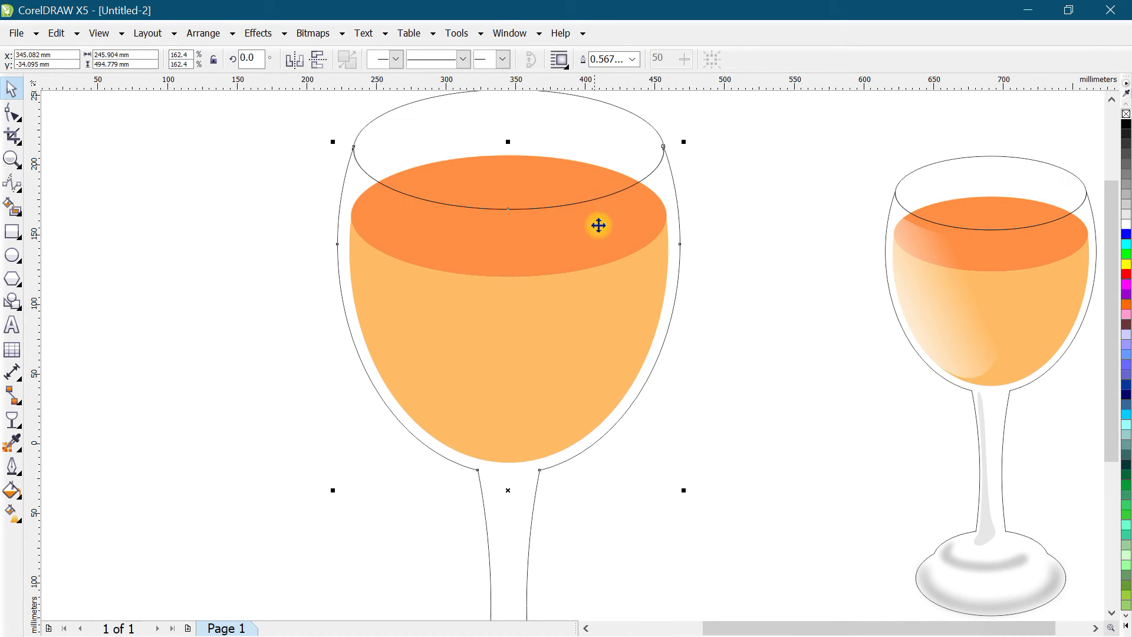
click(659, 201)
click(659, 201)
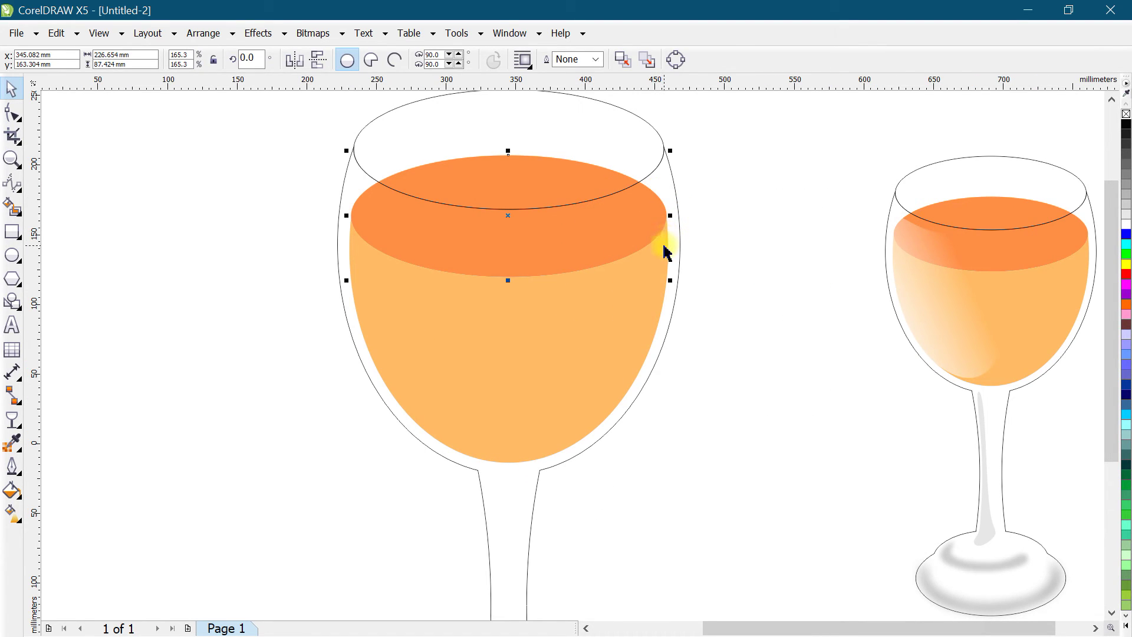
shift+click(662, 276)
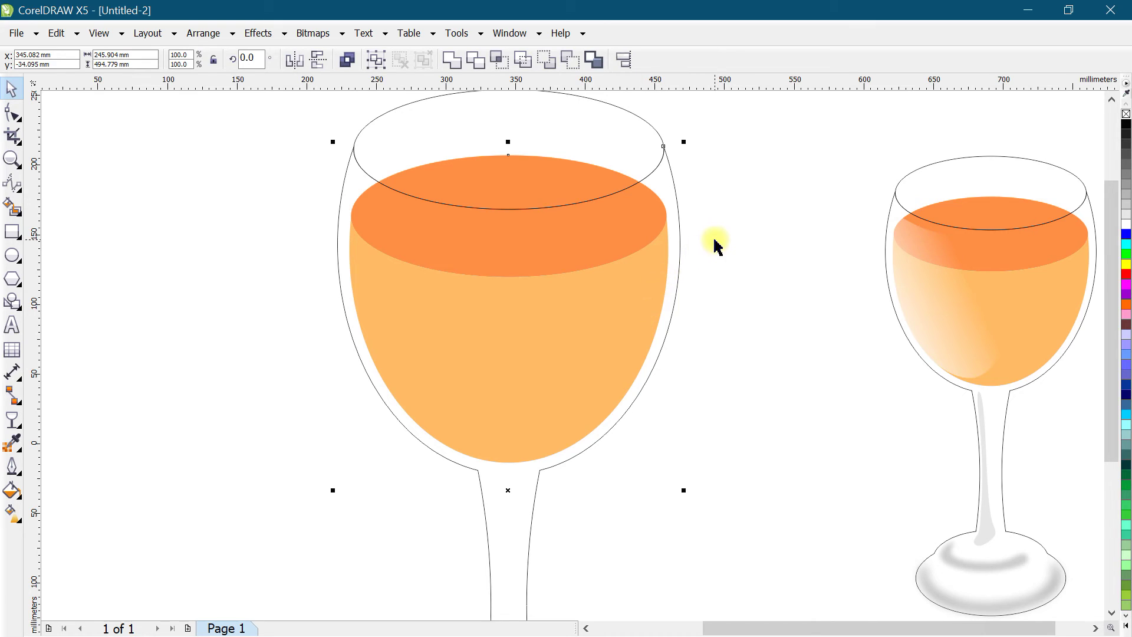
scroll(715, 245, up, 2)
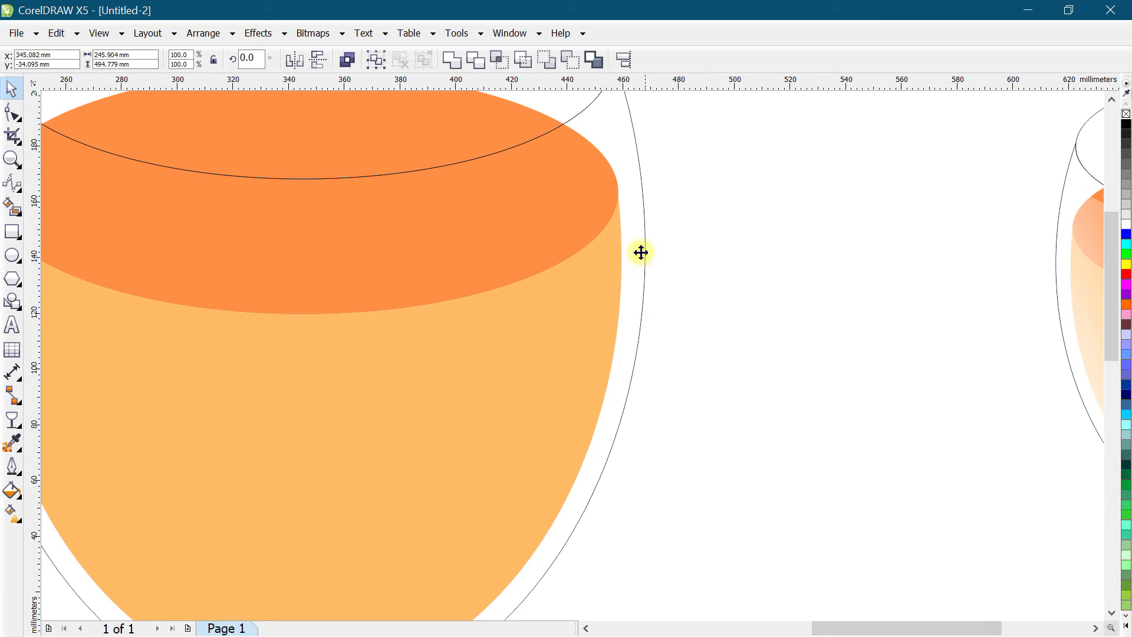
click(691, 235)
click(619, 234)
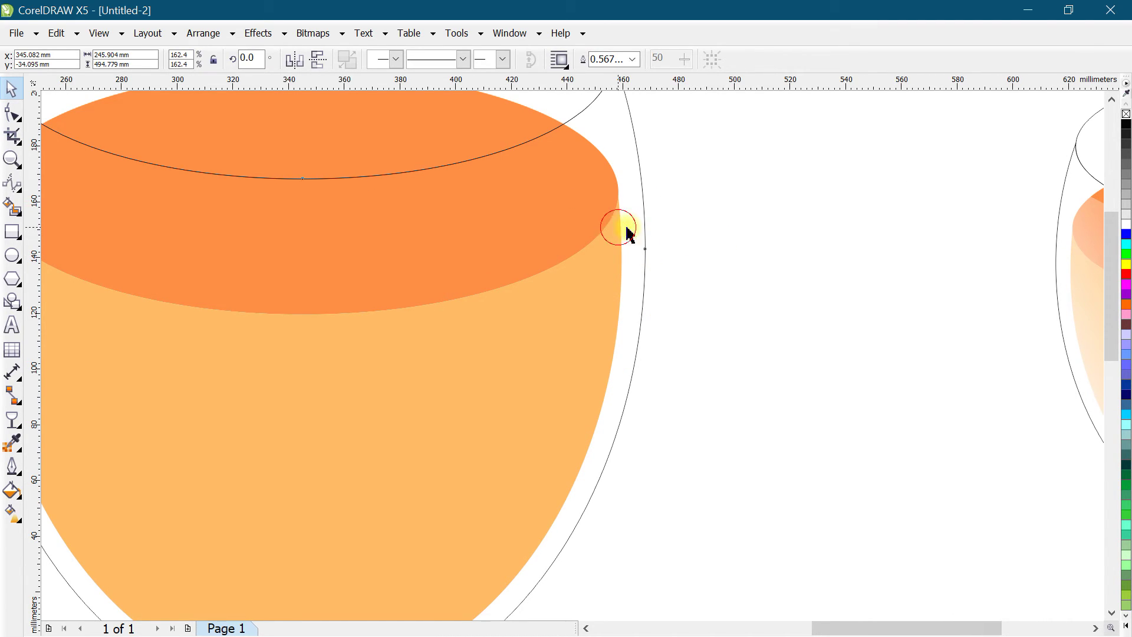
click(695, 230)
scroll(623, 289, down, 2)
drag(541, 321, 597, 306)
key(ctrl+z)
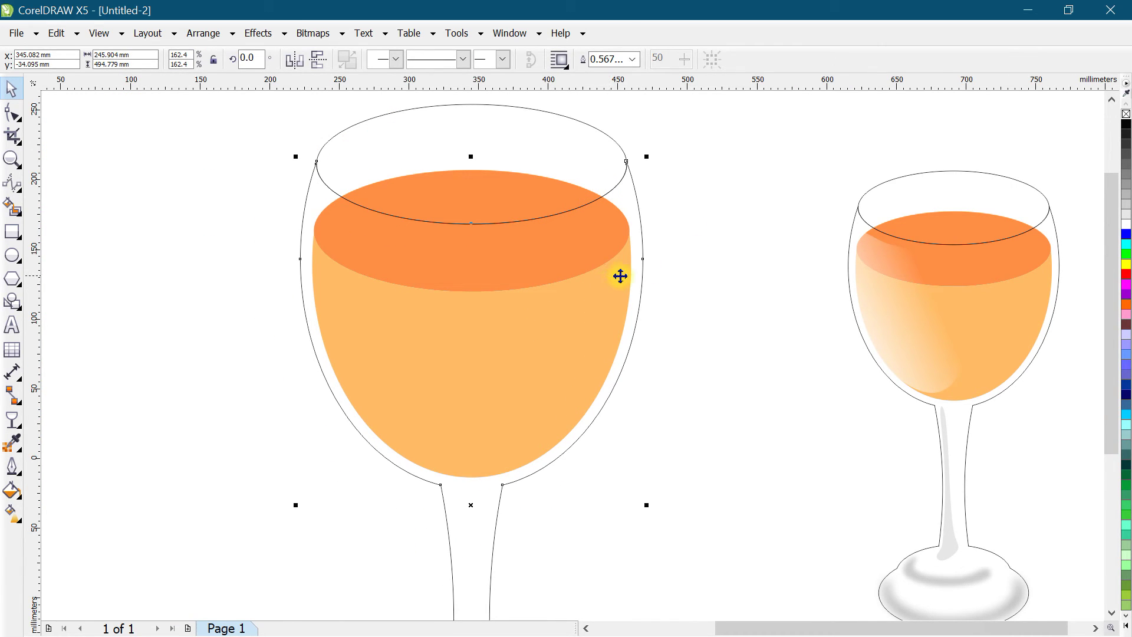
click(732, 271)
drag(606, 316, 597, 316)
key(ctrl+z)
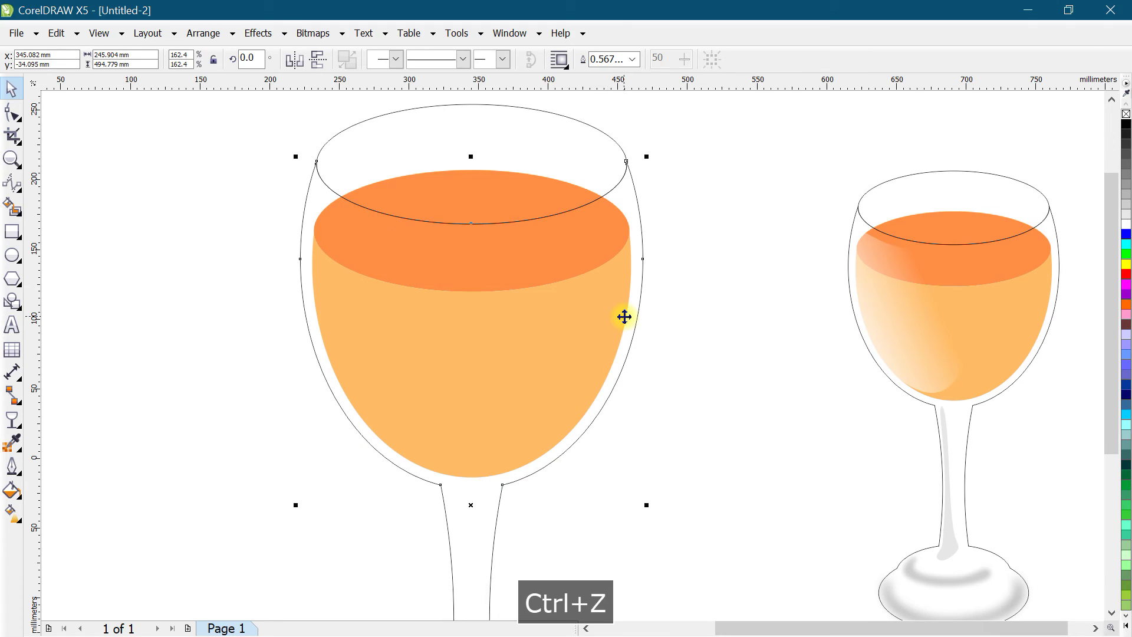
Give the large glass's liquid body and liquid surface ellipse black outlines and remove their orange fills.
click(712, 282)
click(627, 272)
shift+click(608, 225)
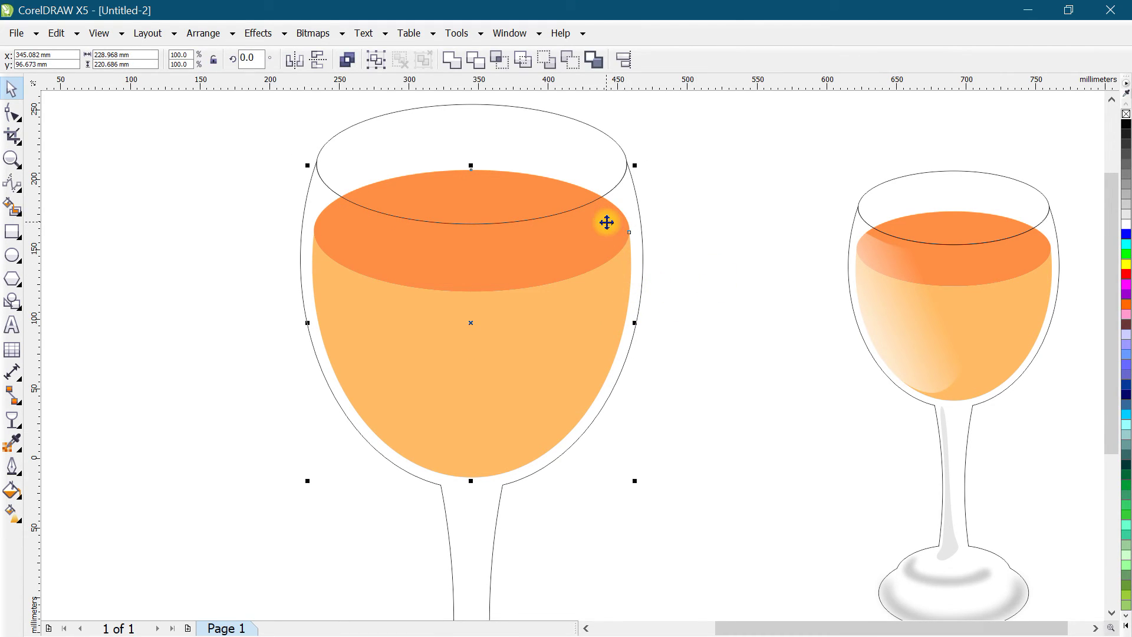
right_click(1124, 125)
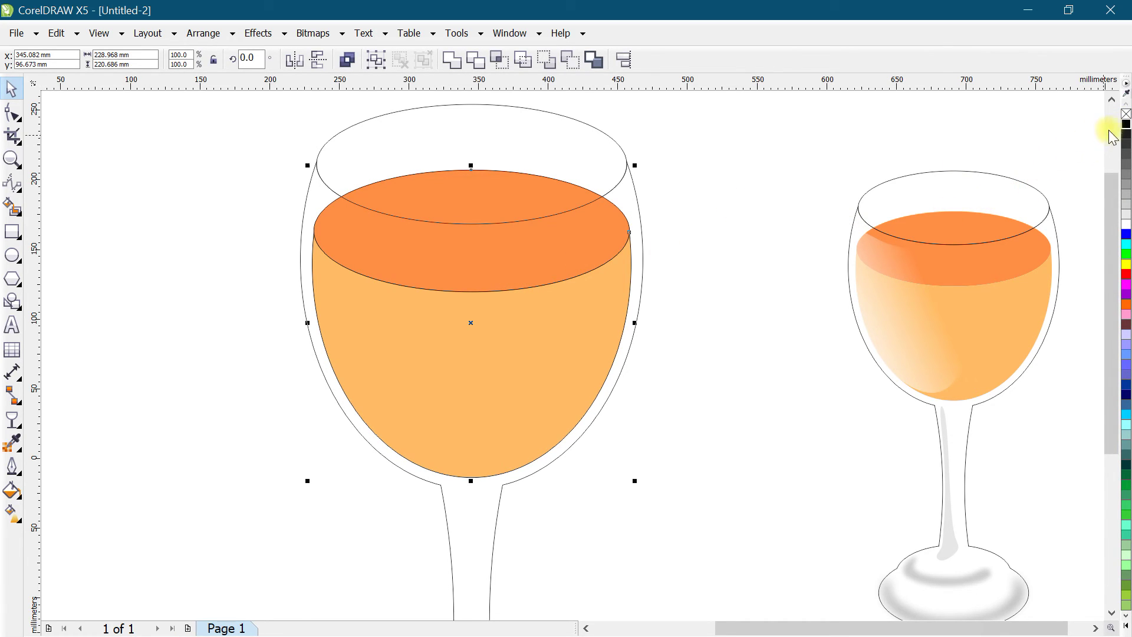
click(1126, 113)
Select all the outlines of the large glass and move them about 9 mm left and 8 mm up.
scroll(679, 217, down, 2)
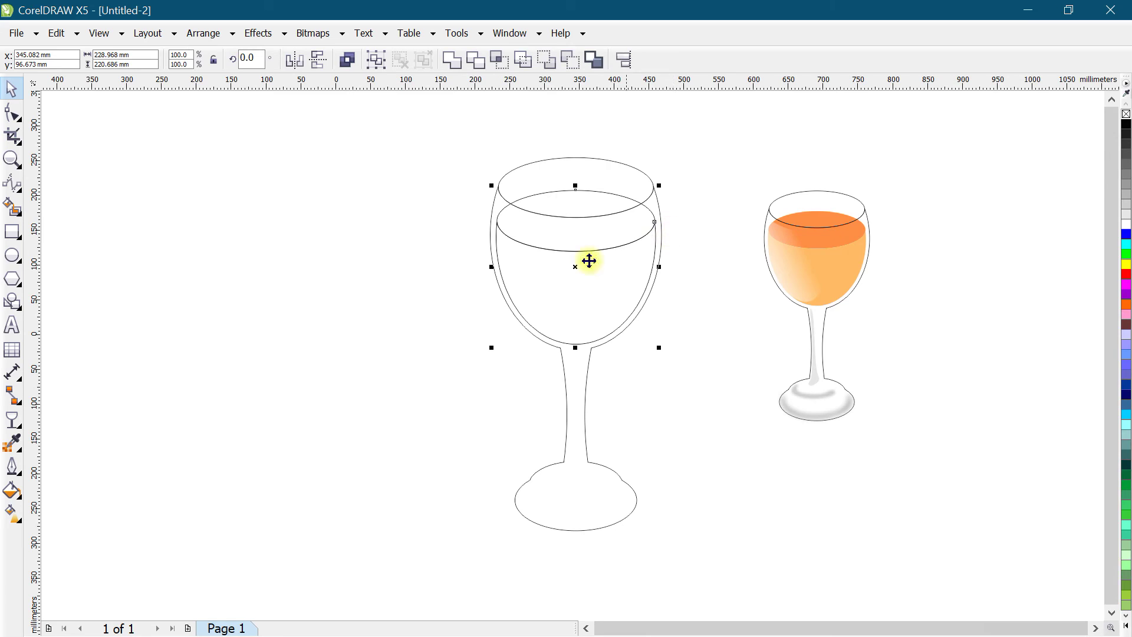
drag(445, 144, 726, 565)
click(604, 305)
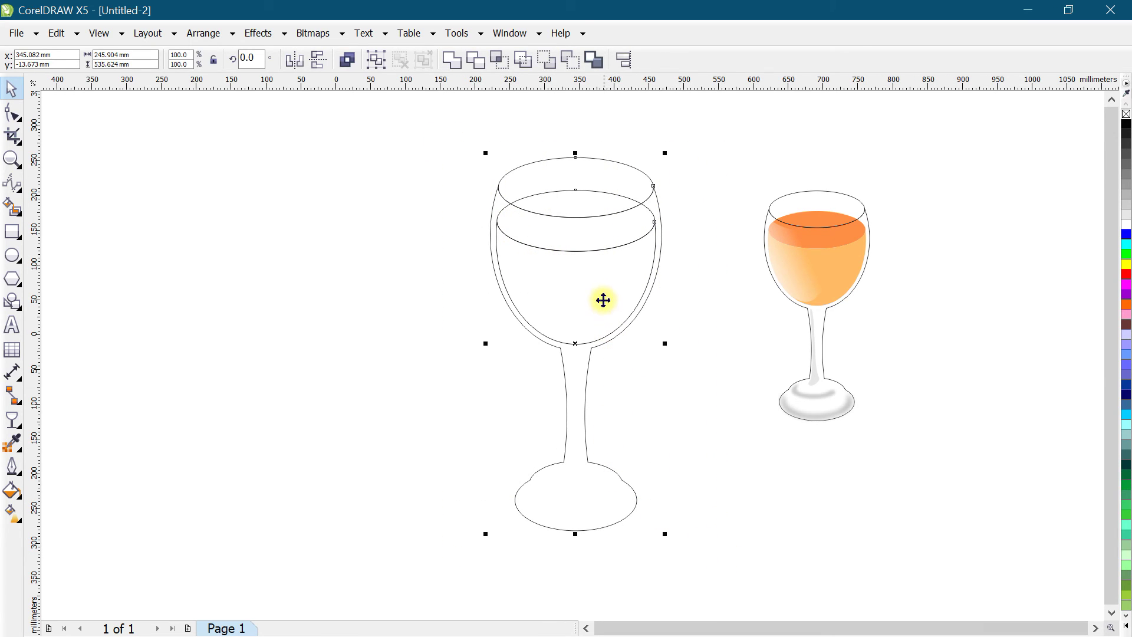
drag(607, 285, 600, 279)
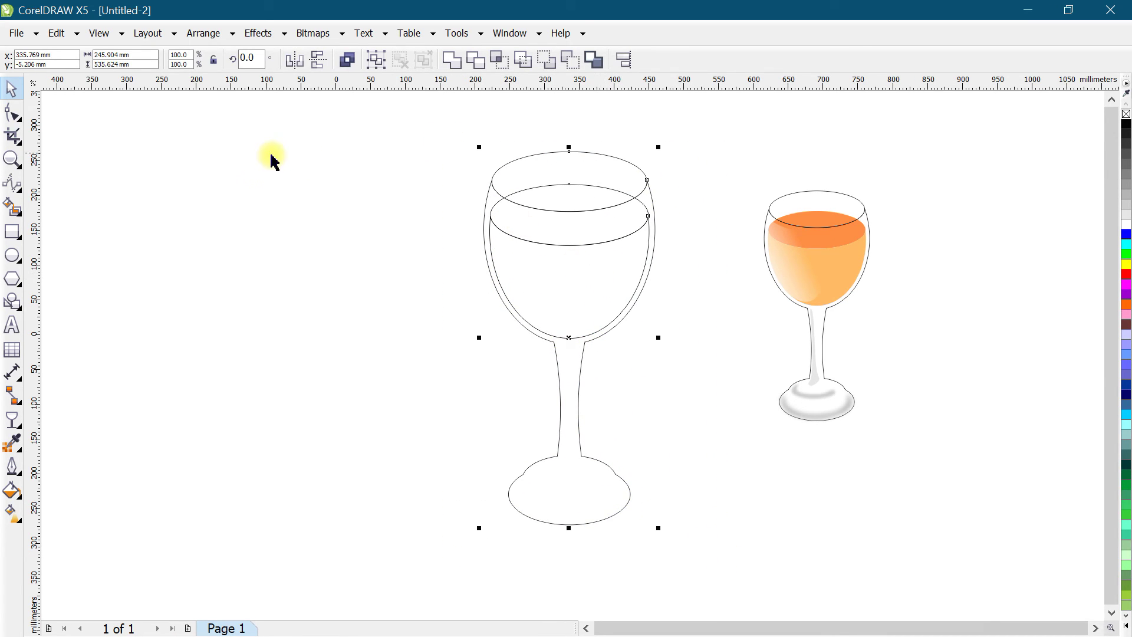
Apply the Artistic Media Splatter brush stroke made of thin scribbled lines to all outlines of the large glass.
click(16, 190)
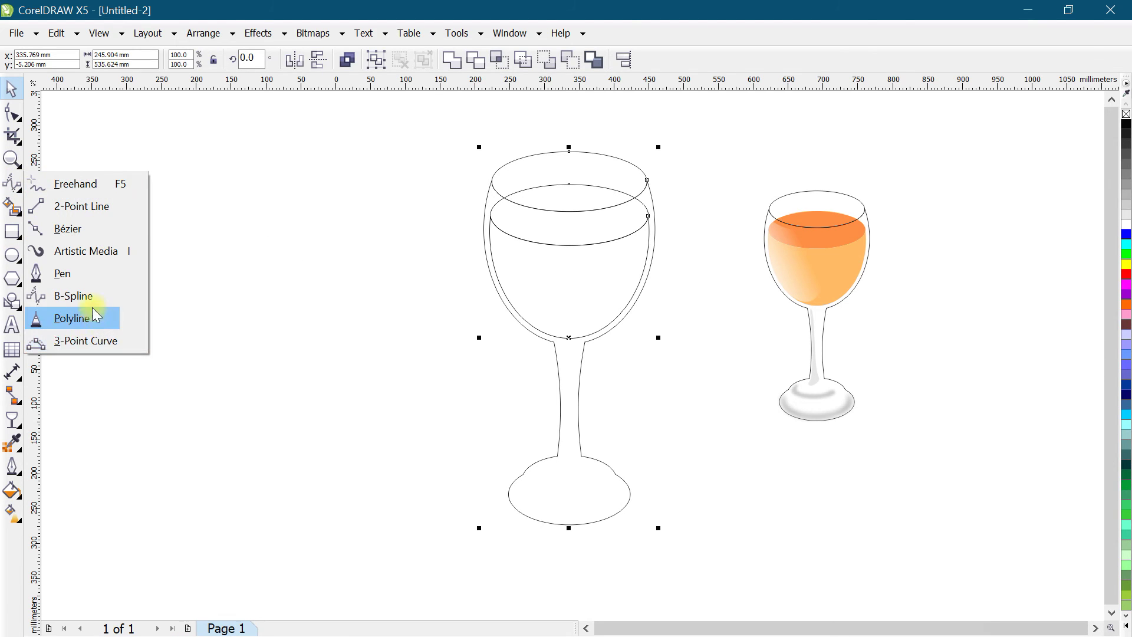
click(89, 260)
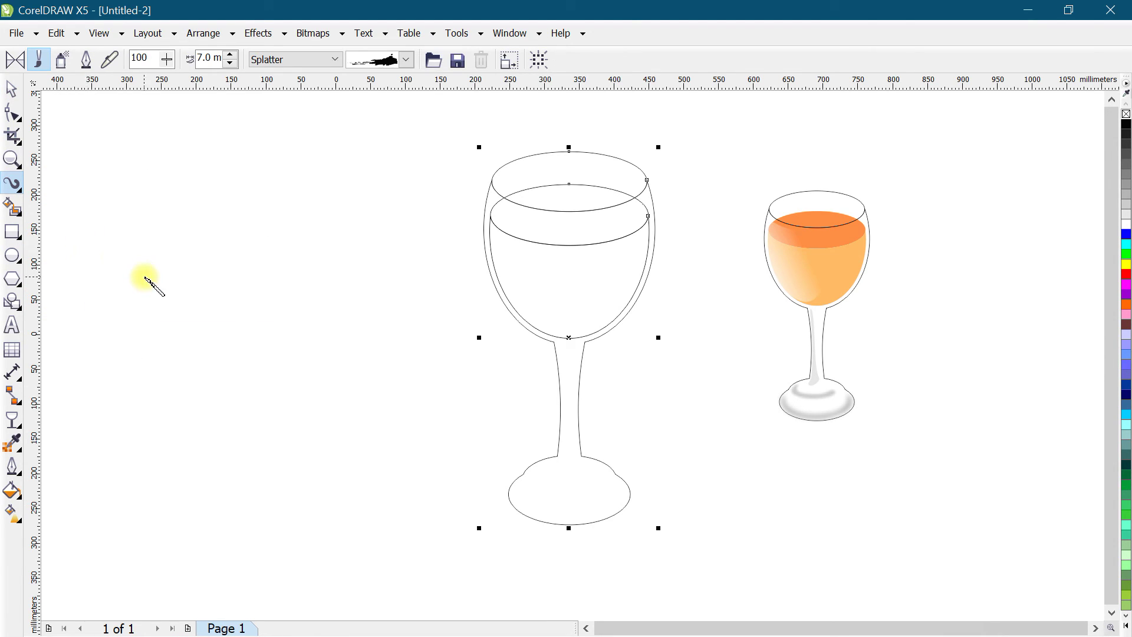
click(408, 60)
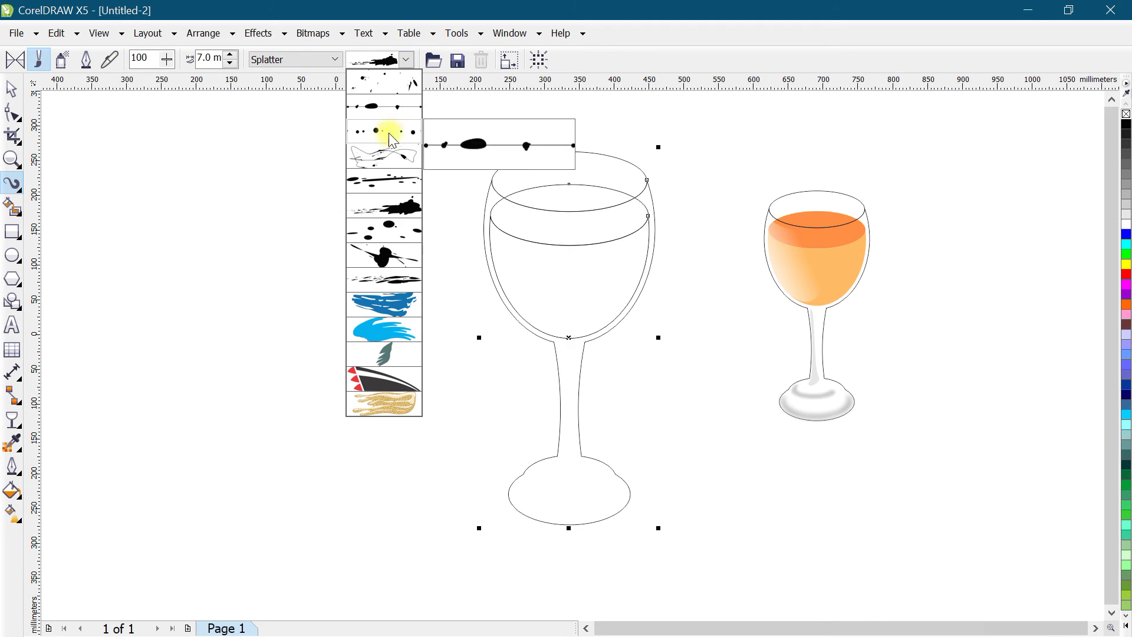
click(377, 155)
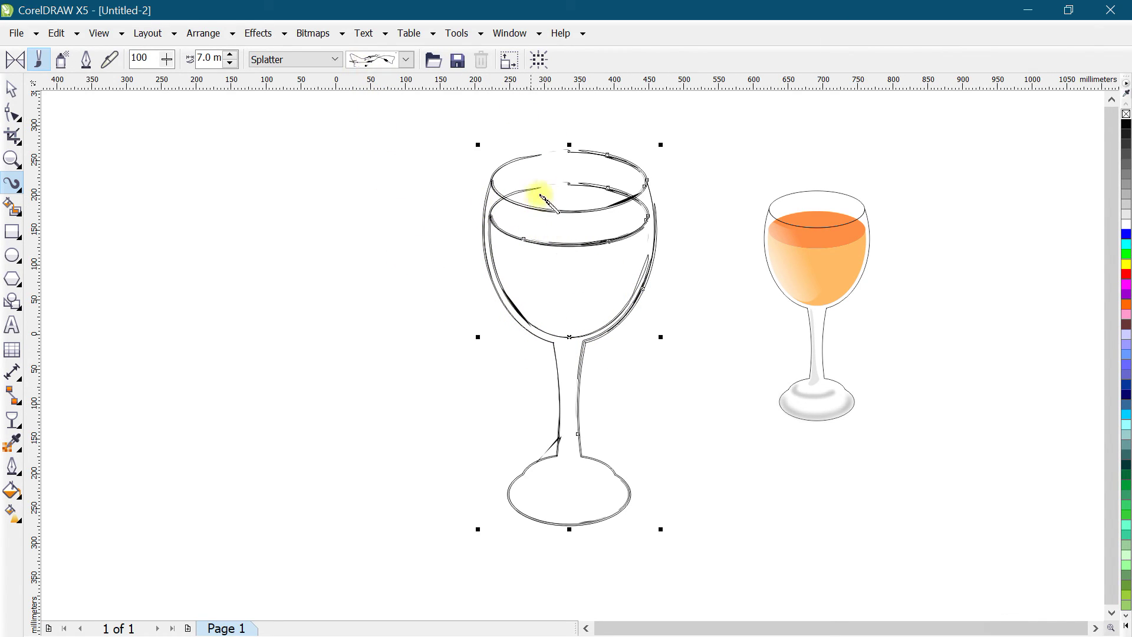
Switch the large glass's outlines to the Splatter stroke with a dense blot and tapering tail, and set its width to 10 mm.
click(406, 60)
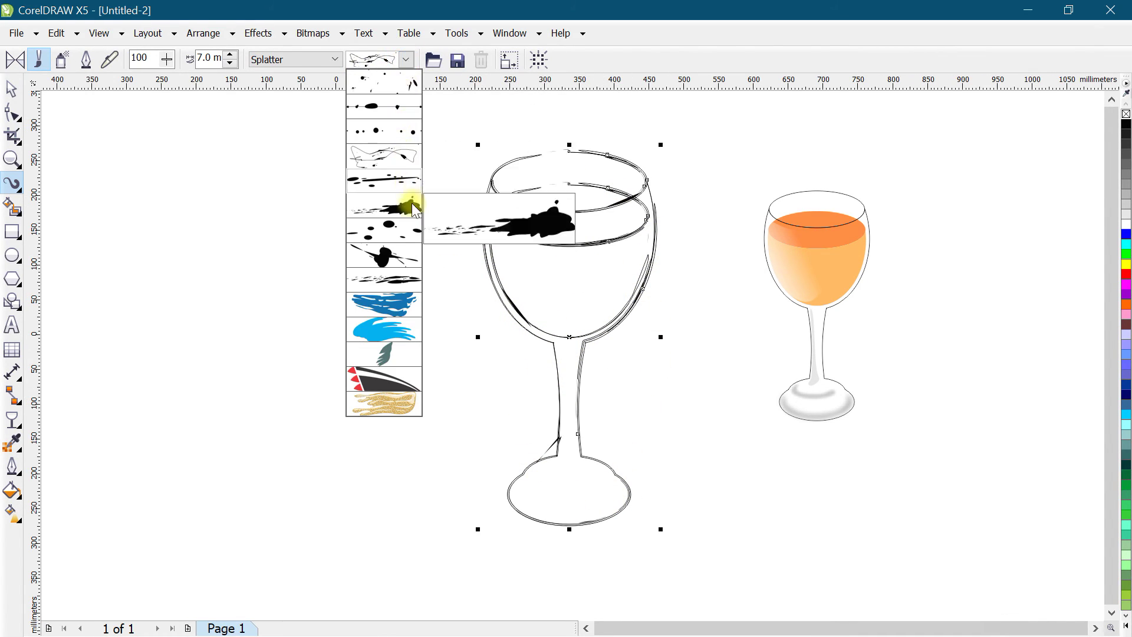
click(634, 381)
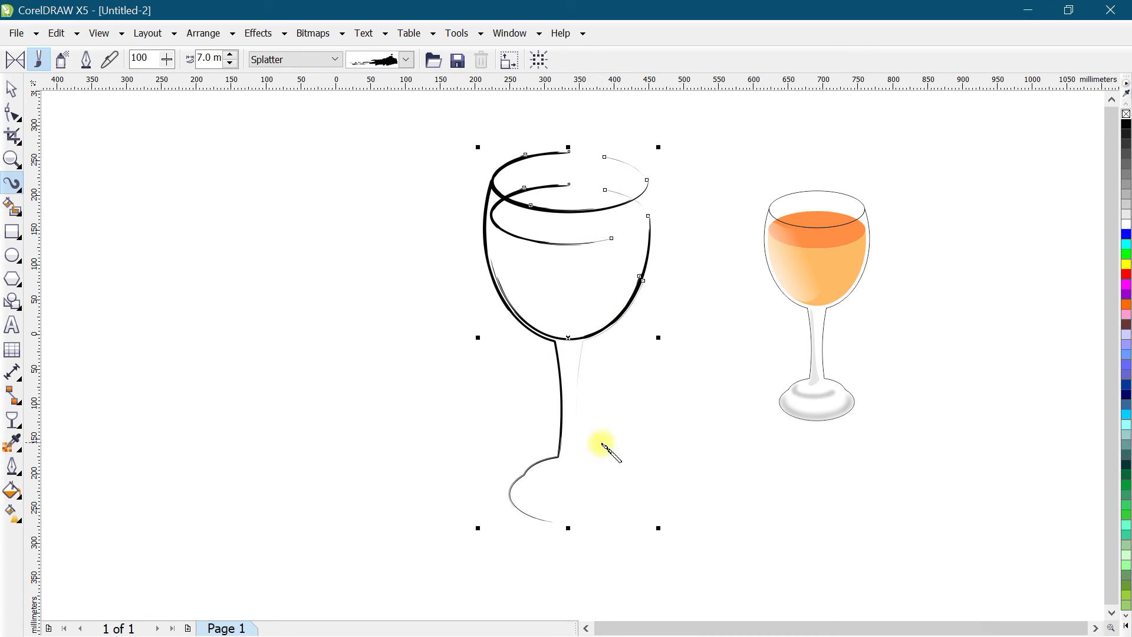
double_click(206, 57)
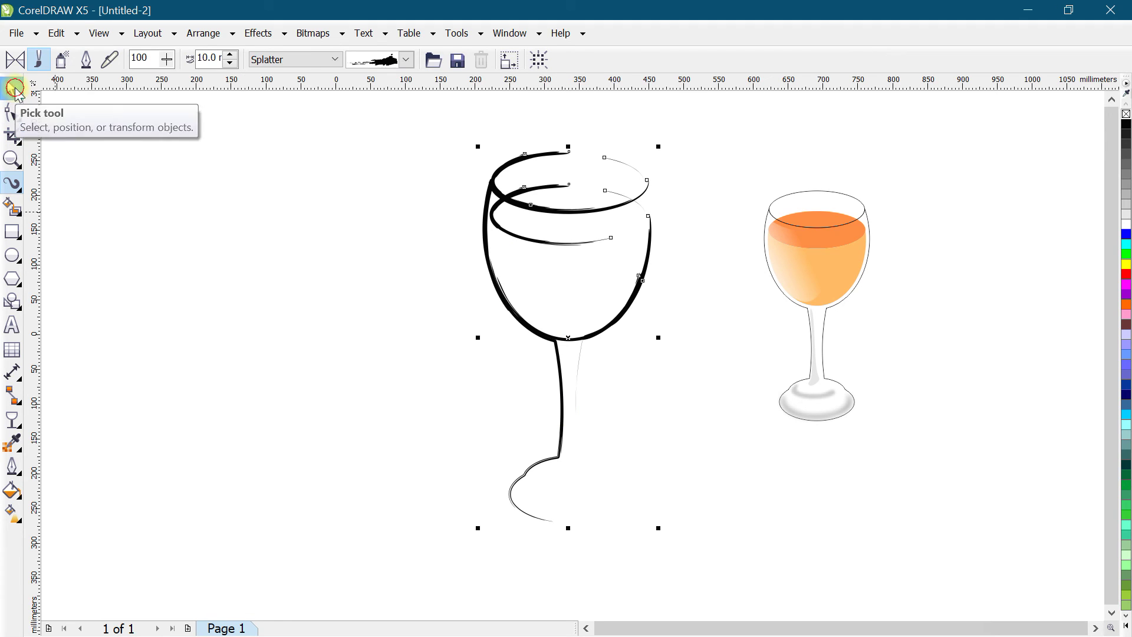
Select the whole brushed glass and place a copy of it about 510 mm to its left.
click(12, 88)
click(301, 199)
drag(469, 130, 725, 575)
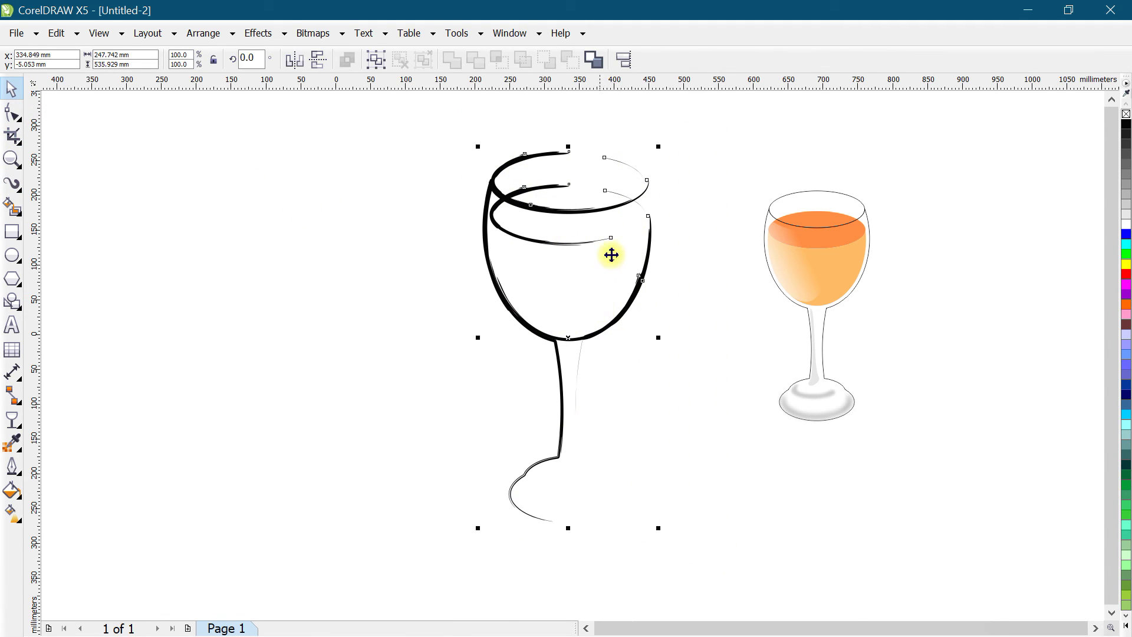
drag(612, 210, 259, 197)
Give the original brushed glass a black outline and move it about 130 mm left toward its copy.
drag(455, 114, 722, 556)
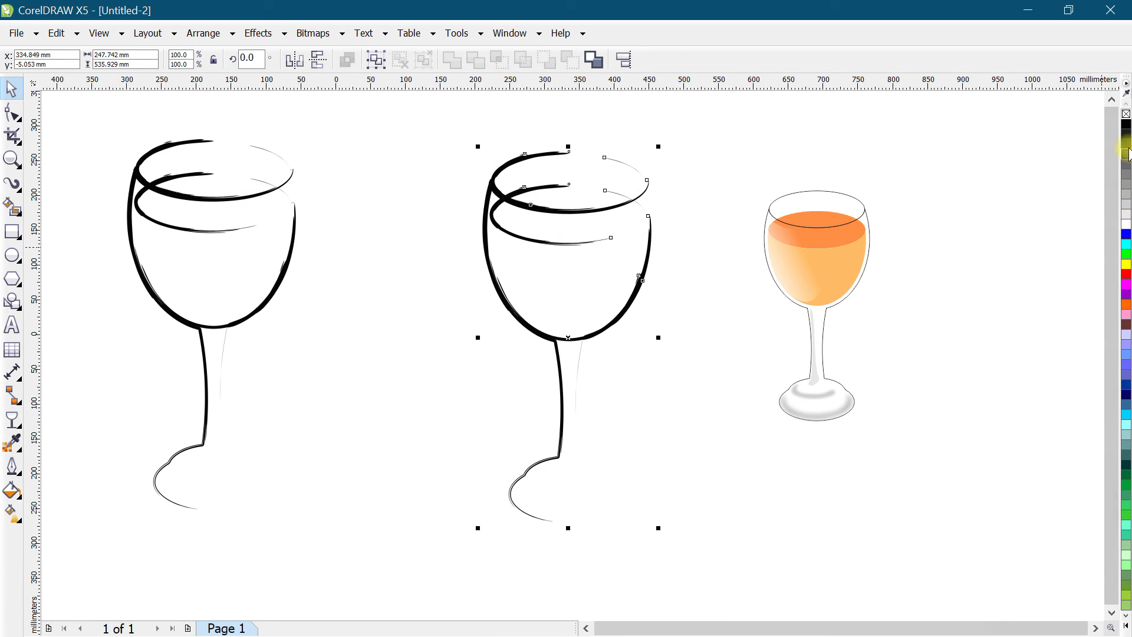
right_click(1127, 125)
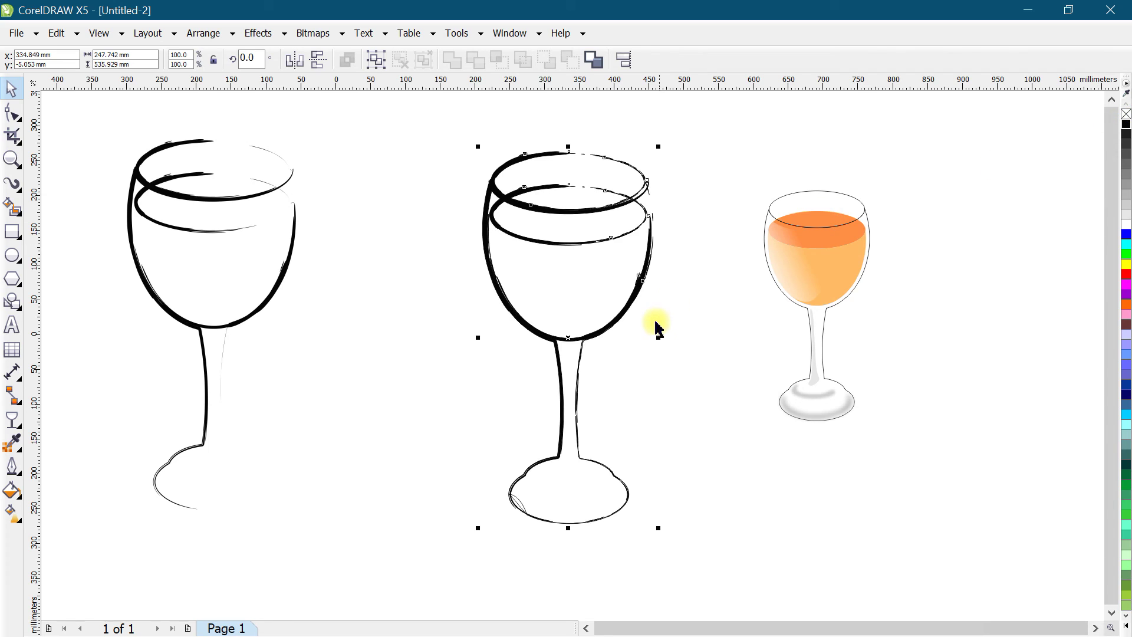
drag(453, 114, 727, 570)
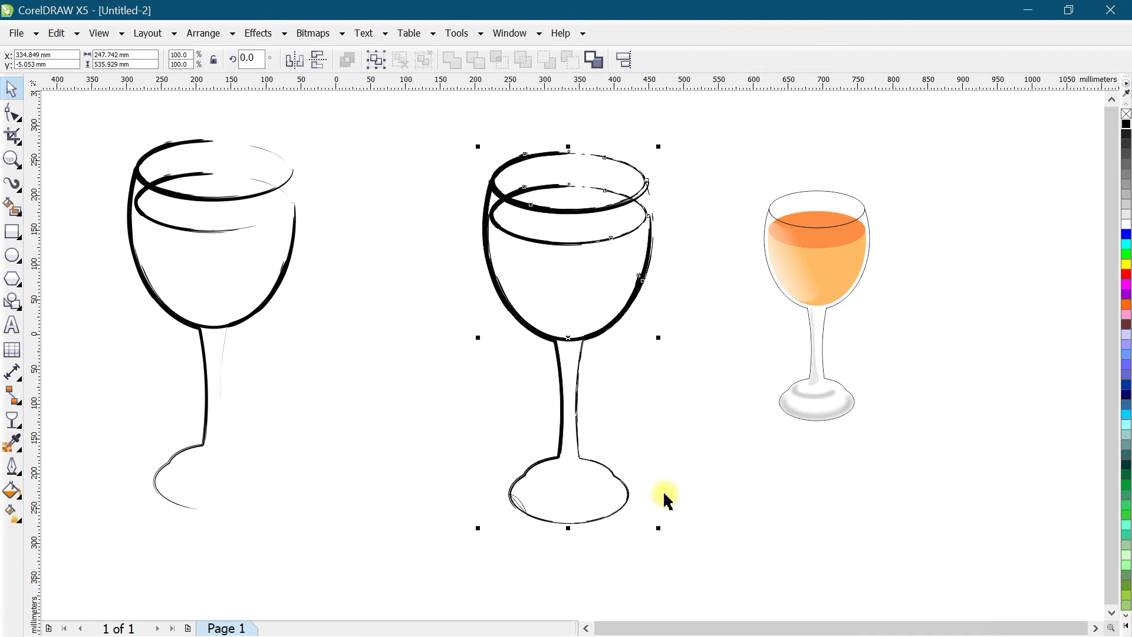
drag(574, 216, 484, 217)
Enlarge the orange glass to about 244 mm by 540 mm and arrange all three glasses side by side in a closer row.
scroll(485, 207, up, 2)
scroll(493, 212, down, 4)
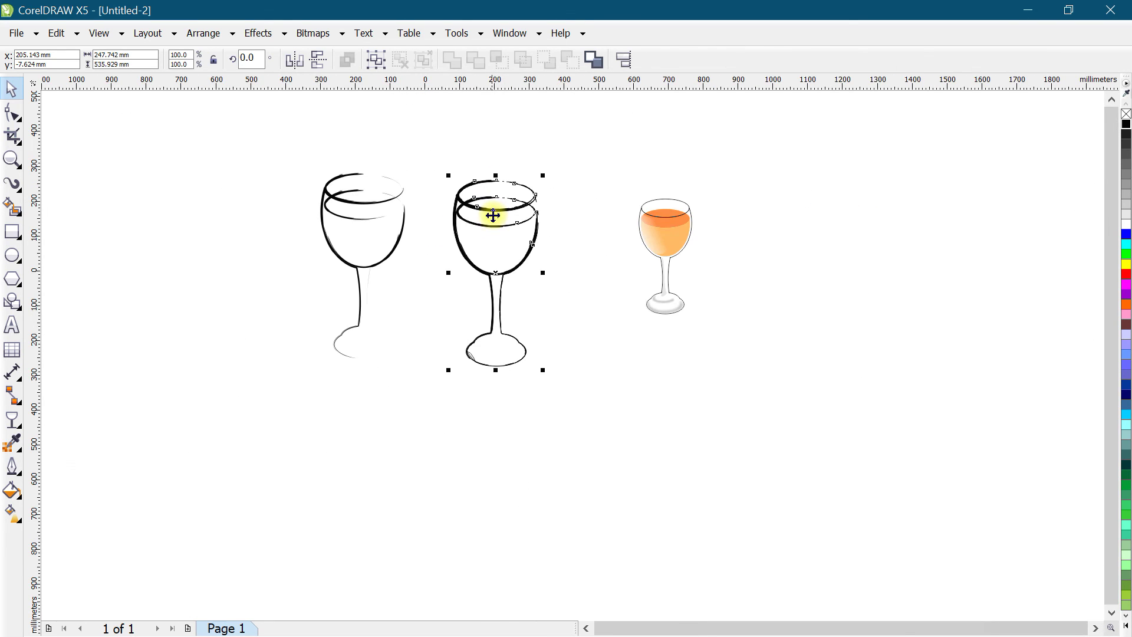
scroll(489, 224, up, 2)
drag(733, 144, 964, 484)
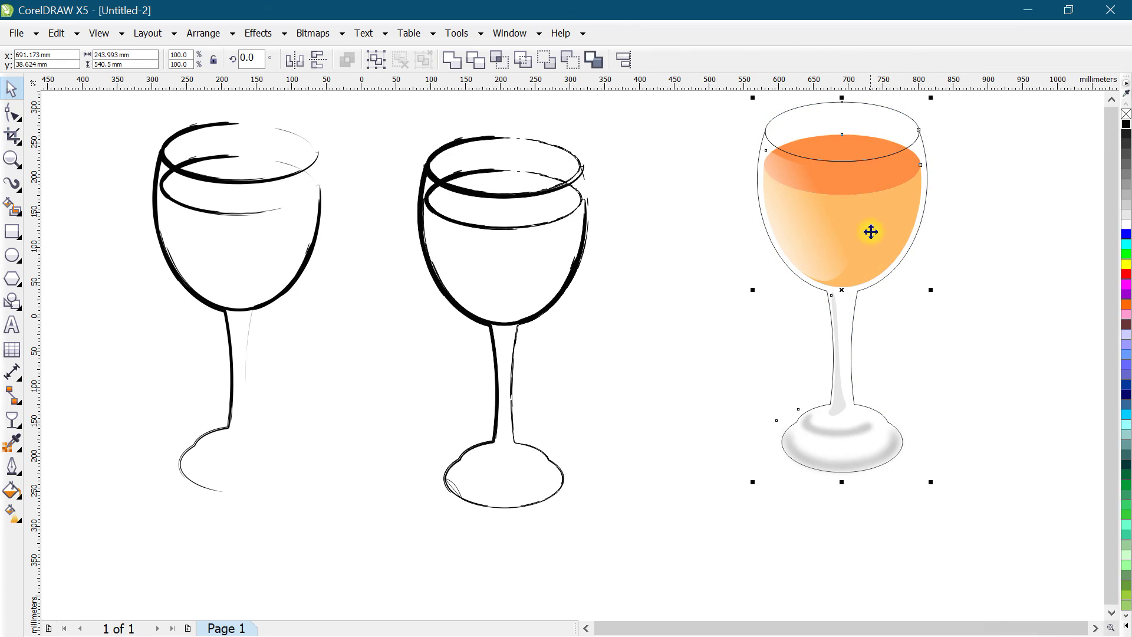
drag(869, 230, 772, 269)
click(378, 318)
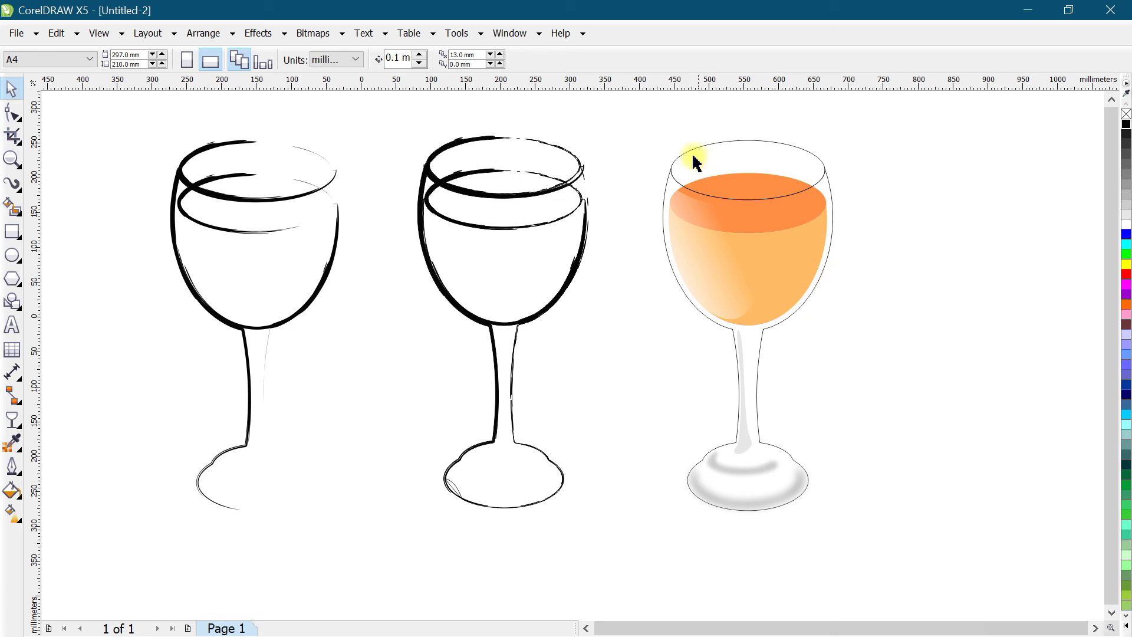
Try a 1.5 pt outline on all parts of the orange glass, and undo it.
drag(627, 112, 867, 528)
click(12, 466)
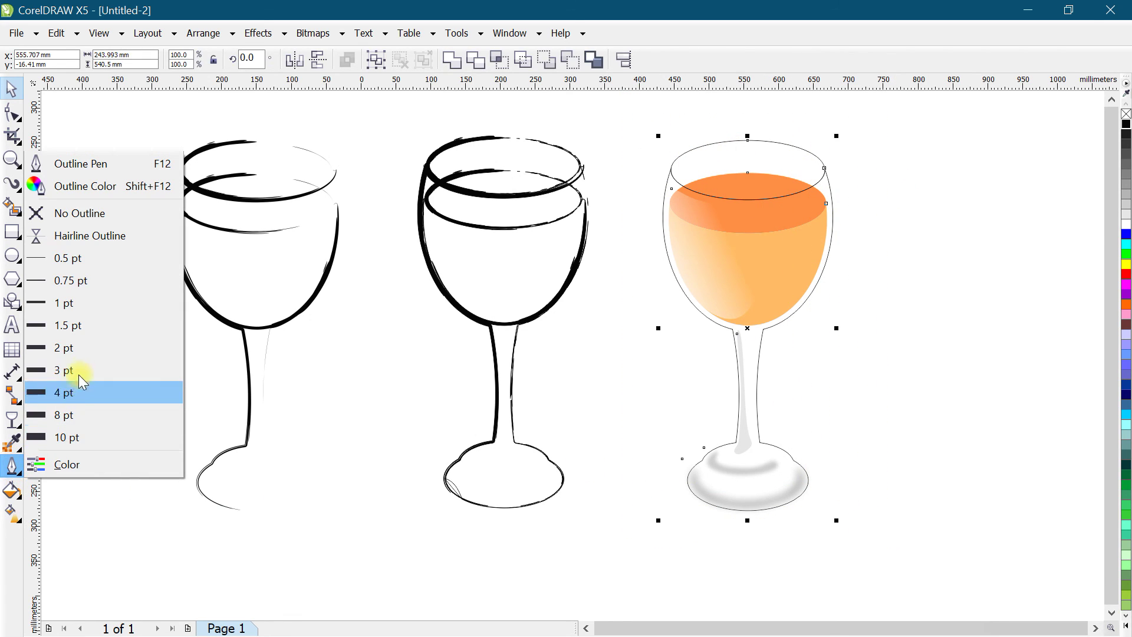
click(76, 328)
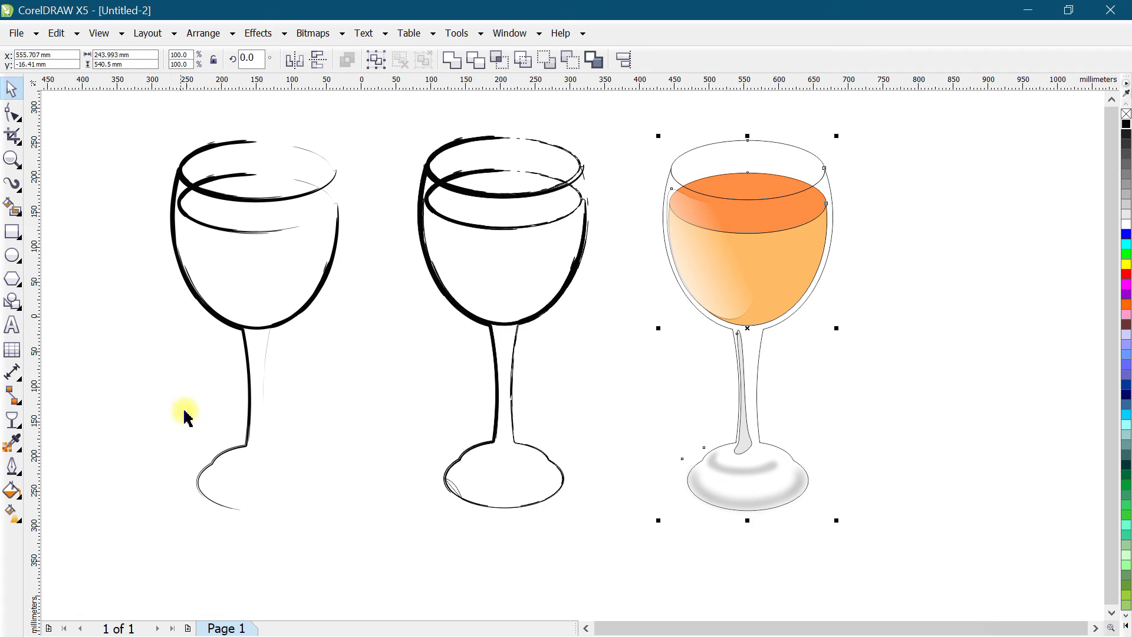
click(914, 361)
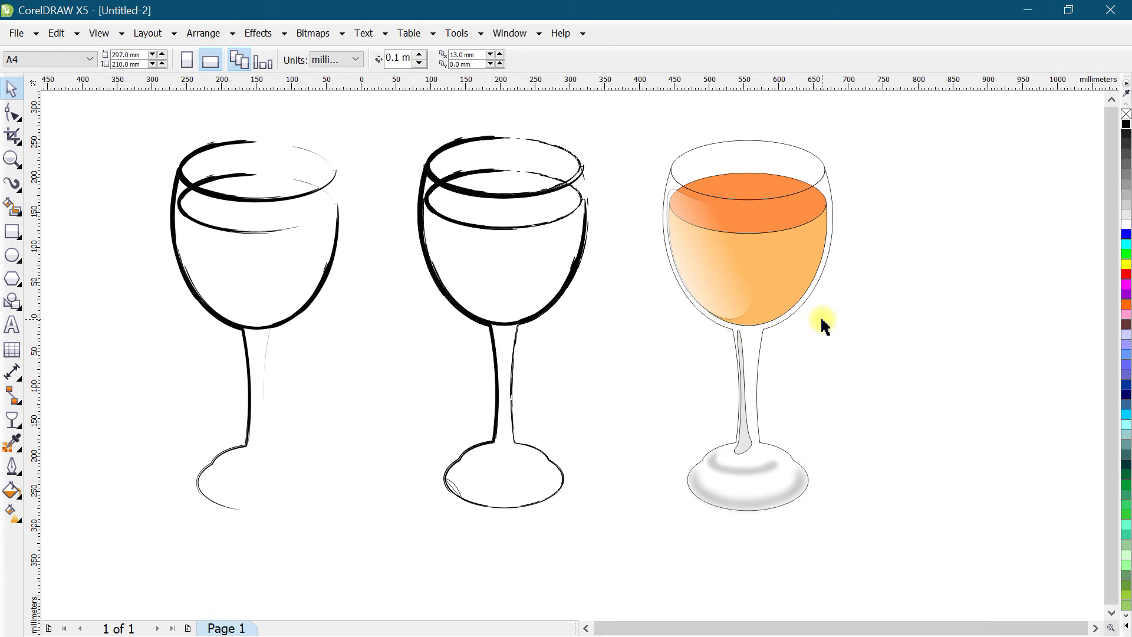
key(ctrl+z)
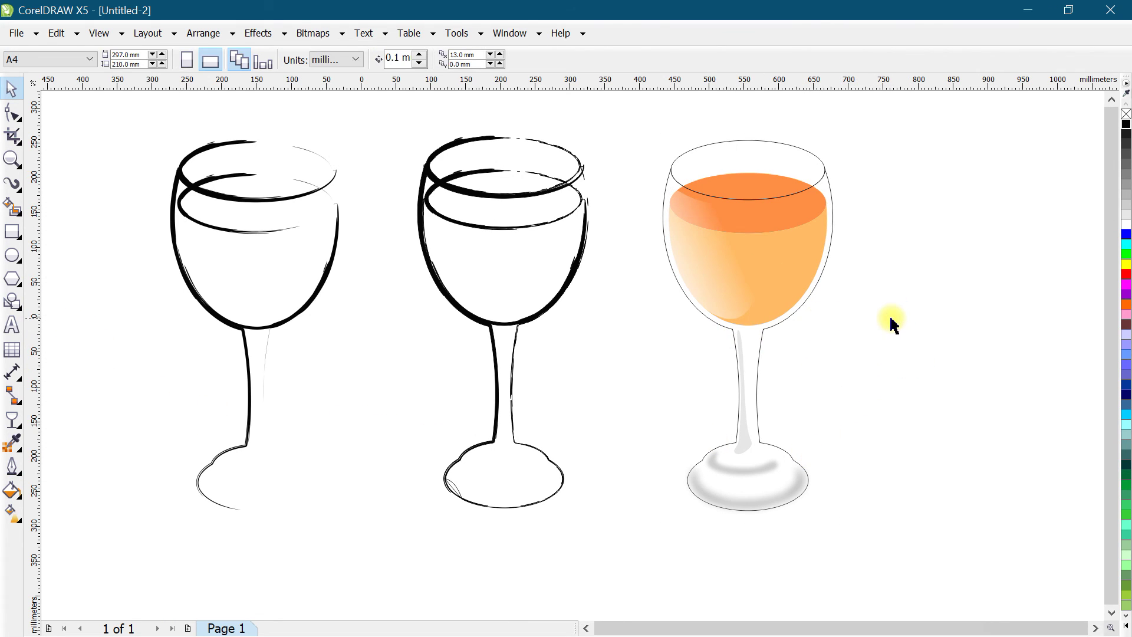